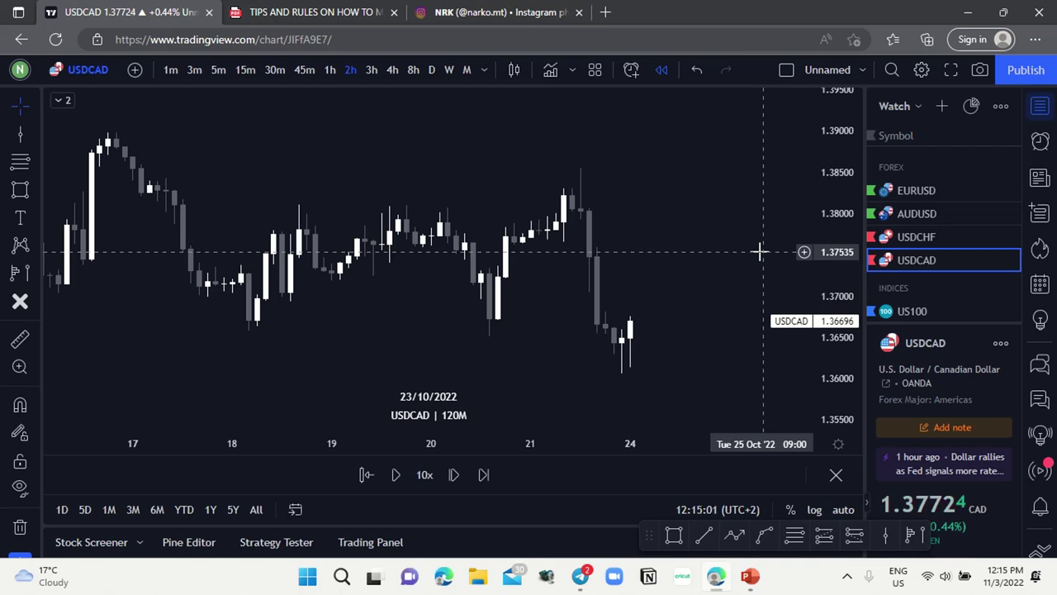
View the PDF on tips and rules for using imbalance and fair value gap, and return to the USDCAD chart.
left_click(338, 17)
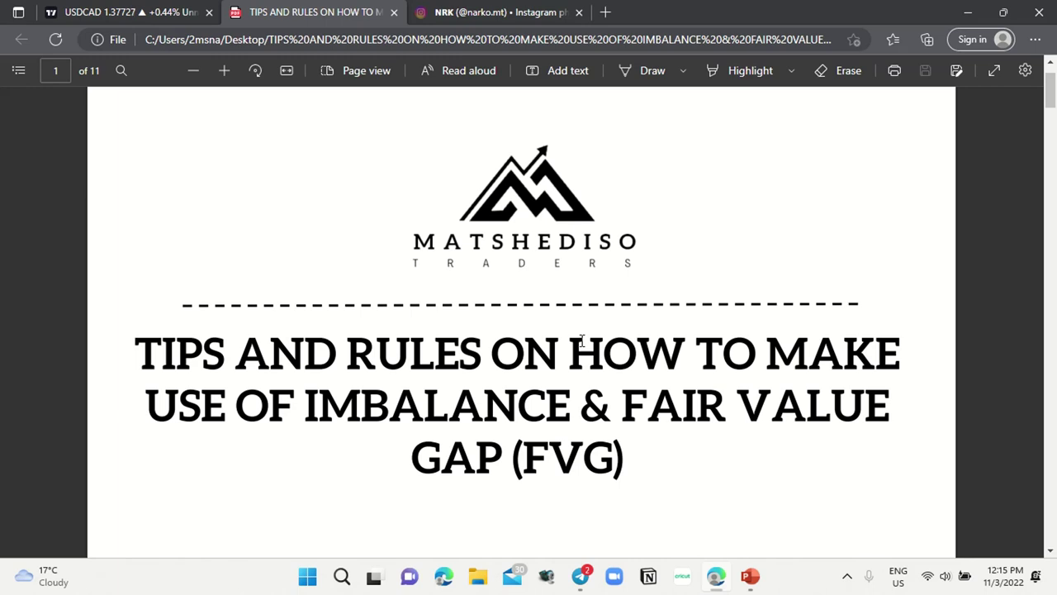
left_click(119, 10)
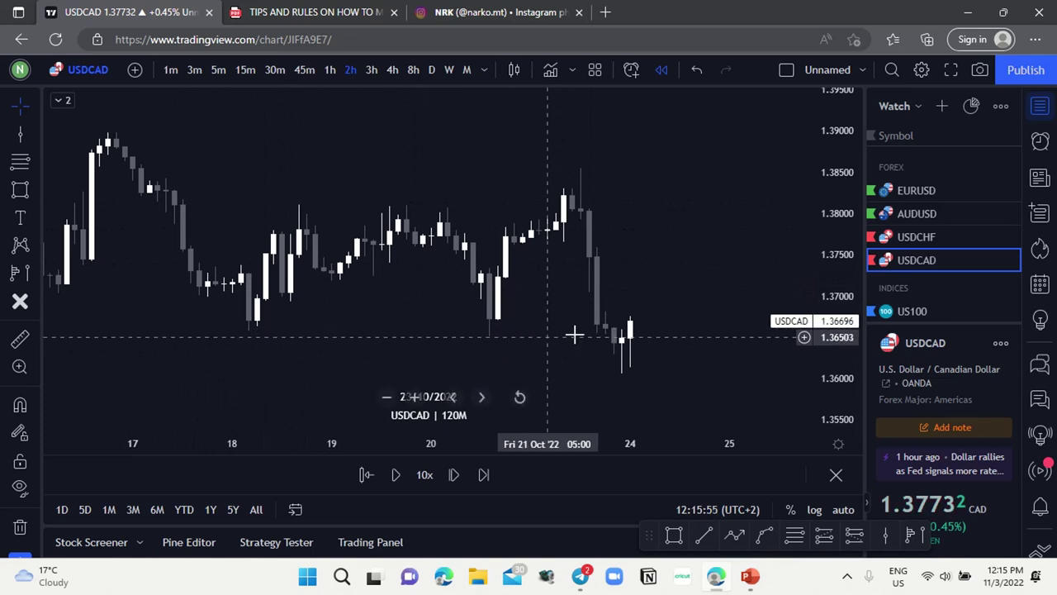
Restart the USDCAD 2h bar replay from Thu 13 Oct '22 23:00.
mouse_move(309, 300)
left_mouse_down()
mouse_move(444, 314)
mouse_move(305, 316)
left_mouse_up()
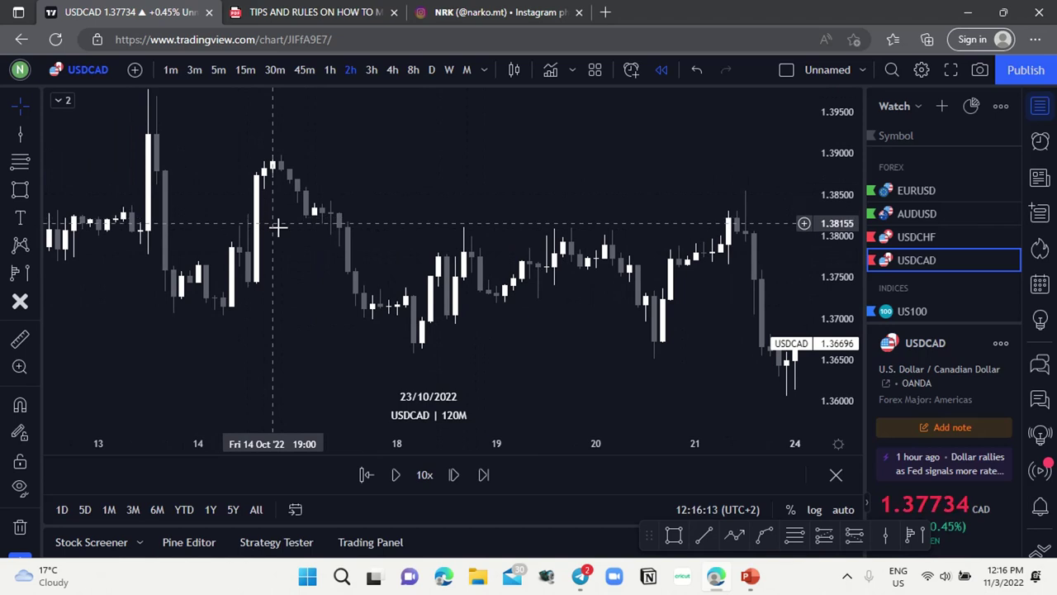
mouse_move(372, 280)
left_mouse_down()
mouse_move(363, 293)
mouse_move(266, 288)
left_mouse_up()
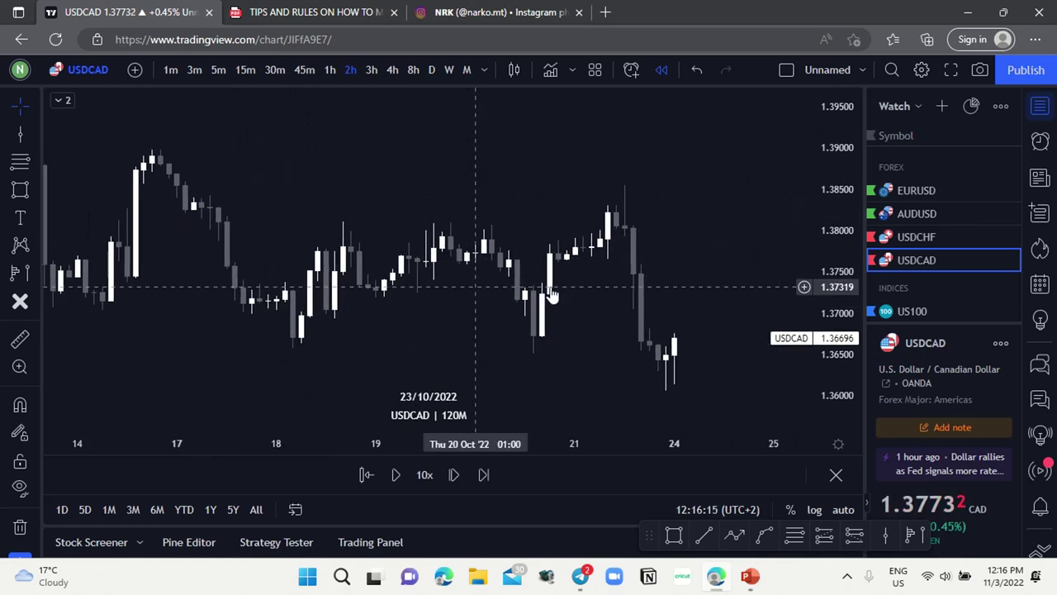
left_click_drag(568, 310, 467, 305)
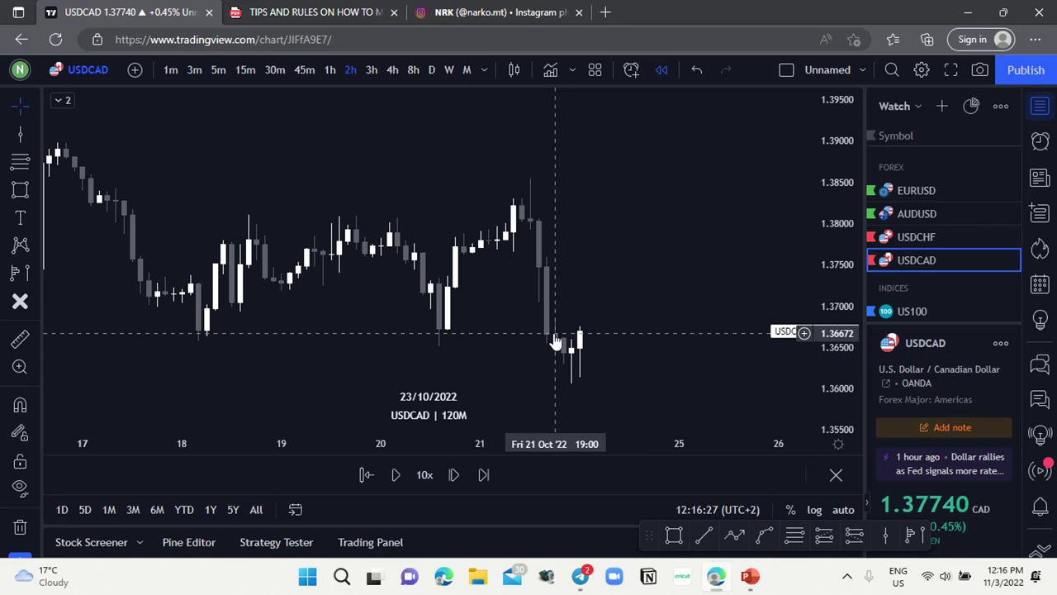
scroll(555, 338, "down", 5)
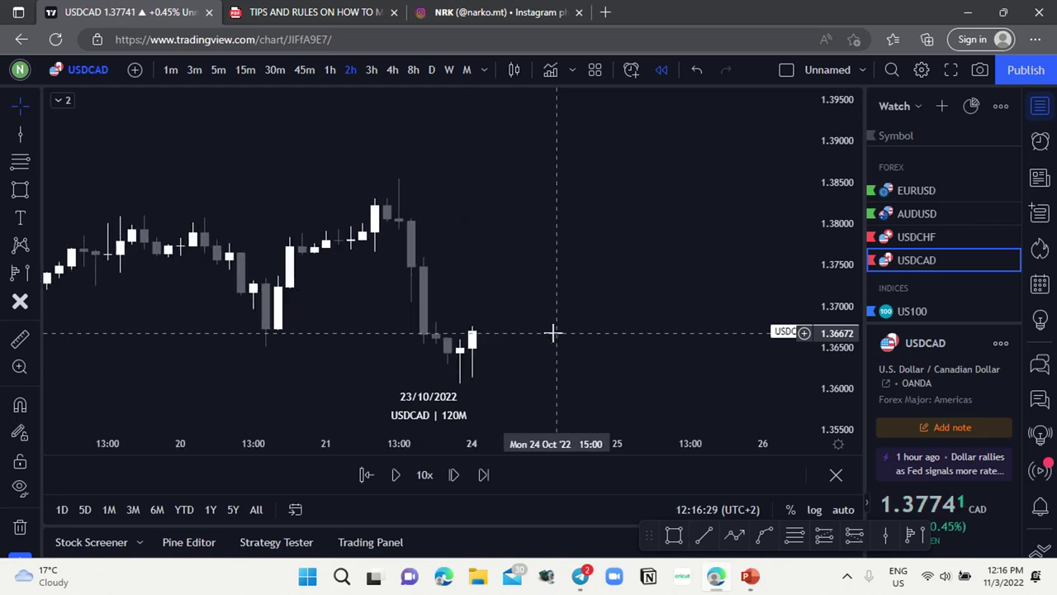
scroll(553, 332, "up", 2)
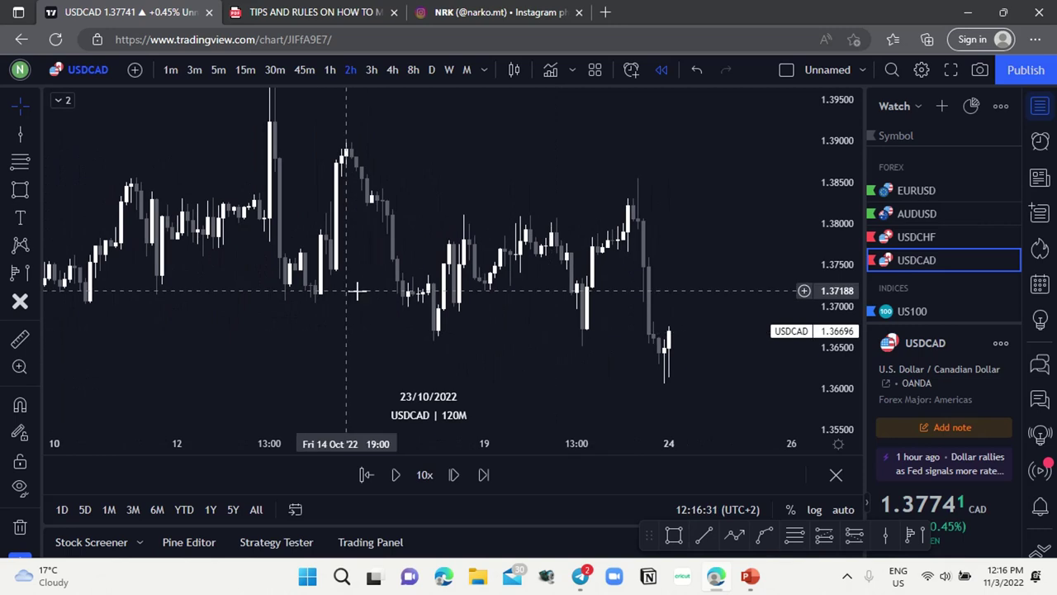
left_click_drag(342, 290, 405, 300)
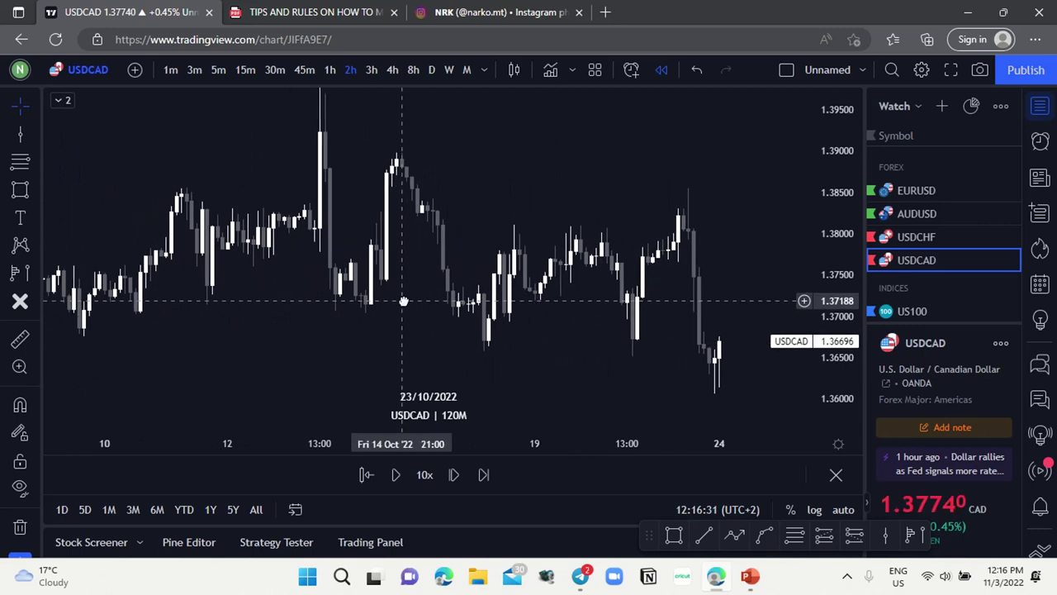
left_click(366, 475)
left_click(345, 332)
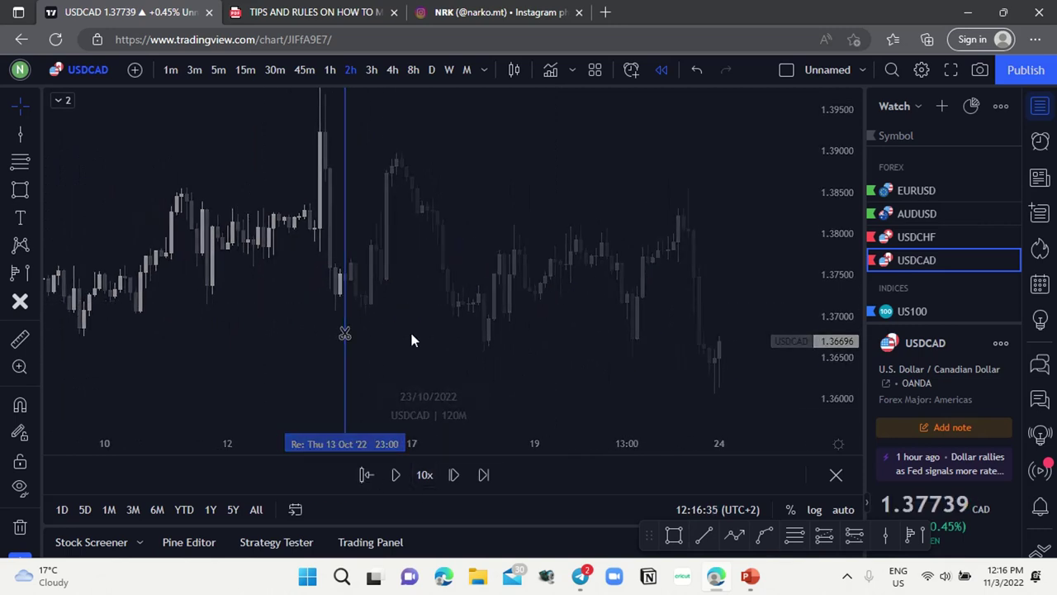
Draw a rectangle over the gap in the sharp drop, from about 1.3862 to 1.3762, spanning 13 Oct 13:00 to 17 Oct 05:00.
scroll(455, 332, "up", 2)
left_click_drag(496, 337, 334, 344)
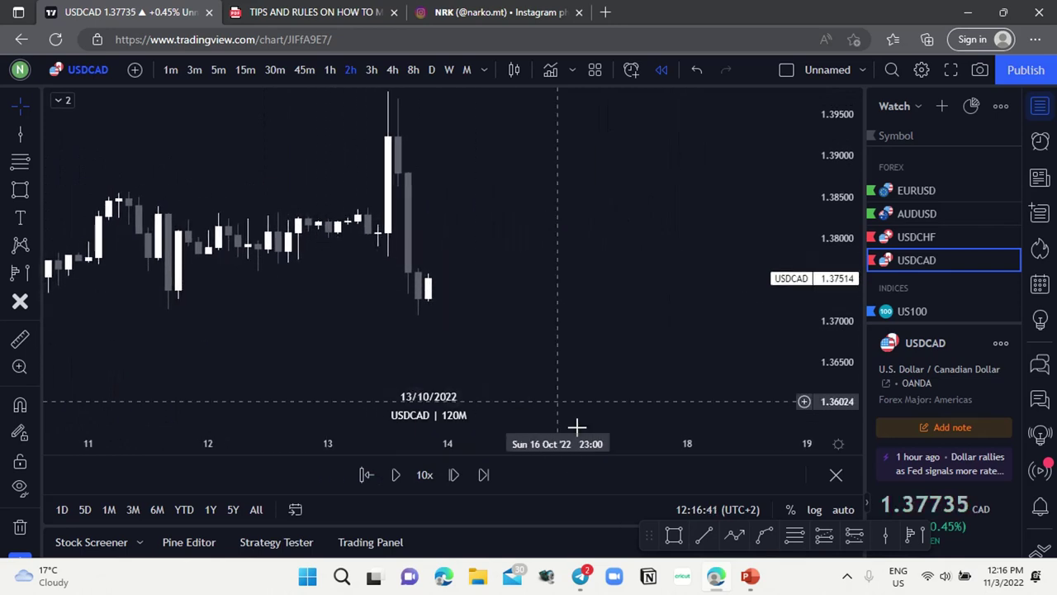
left_click(674, 534)
left_click_drag(406, 267, 529, 187)
left_click_drag(407, 228, 389, 227)
mouse_move(456, 192)
left_mouse_down()
mouse_move(463, 176)
mouse_move(470, 186)
left_mouse_up()
left_click_drag(528, 227, 587, 227)
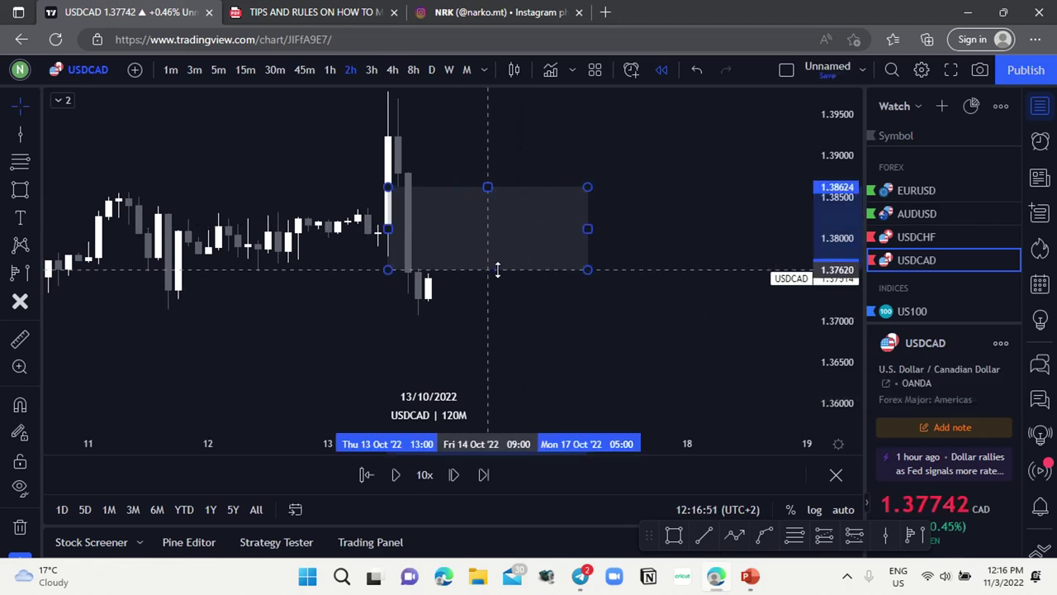
left_click(340, 260)
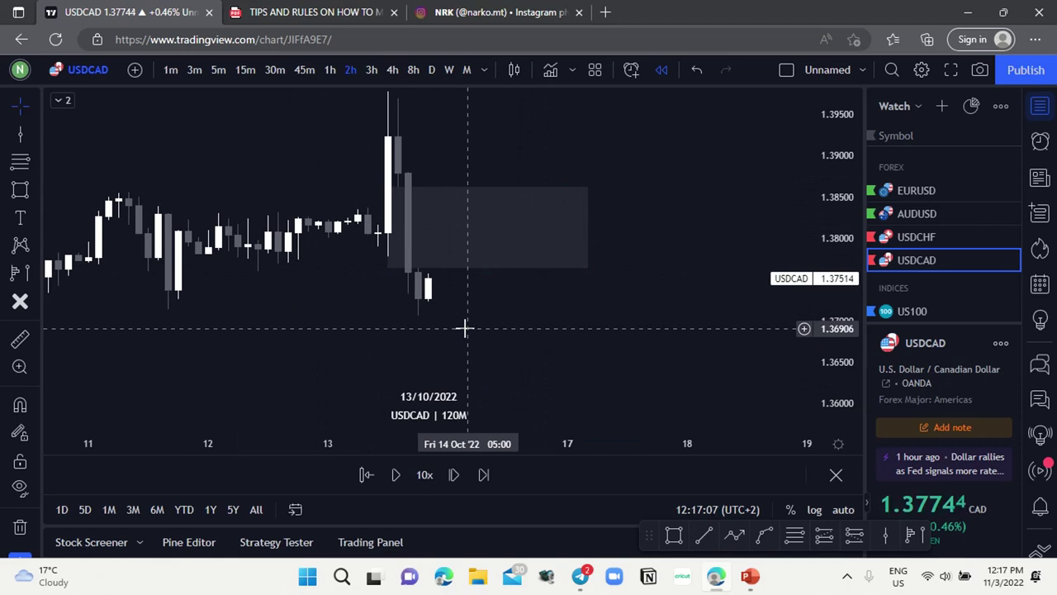
Play the USDCAD replay forward through 14 Oct '22, pause it, and review the price against the marked gap.
left_click_drag(491, 341, 482, 344)
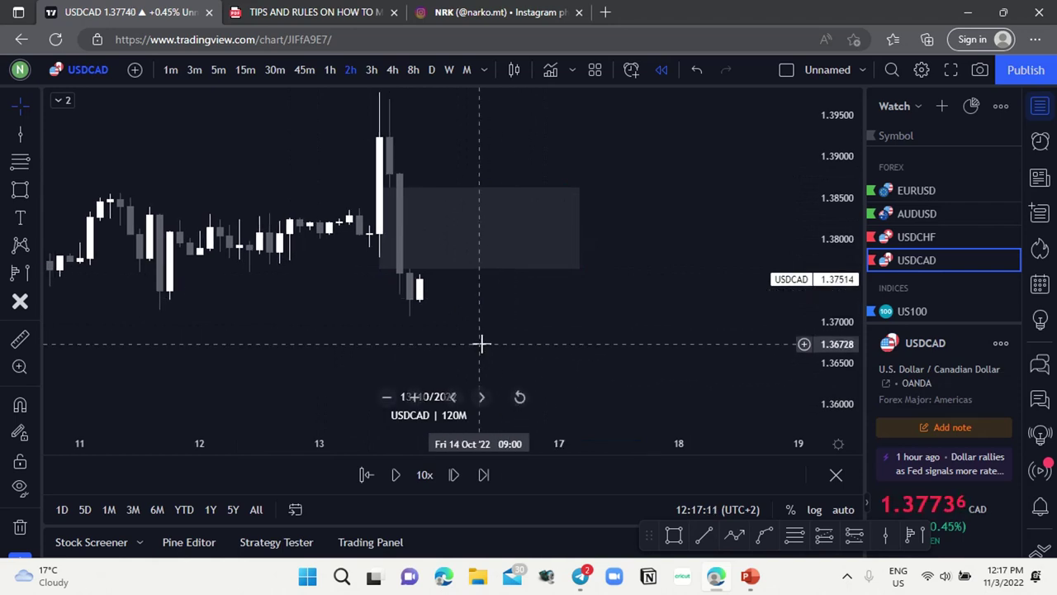
left_click(396, 475)
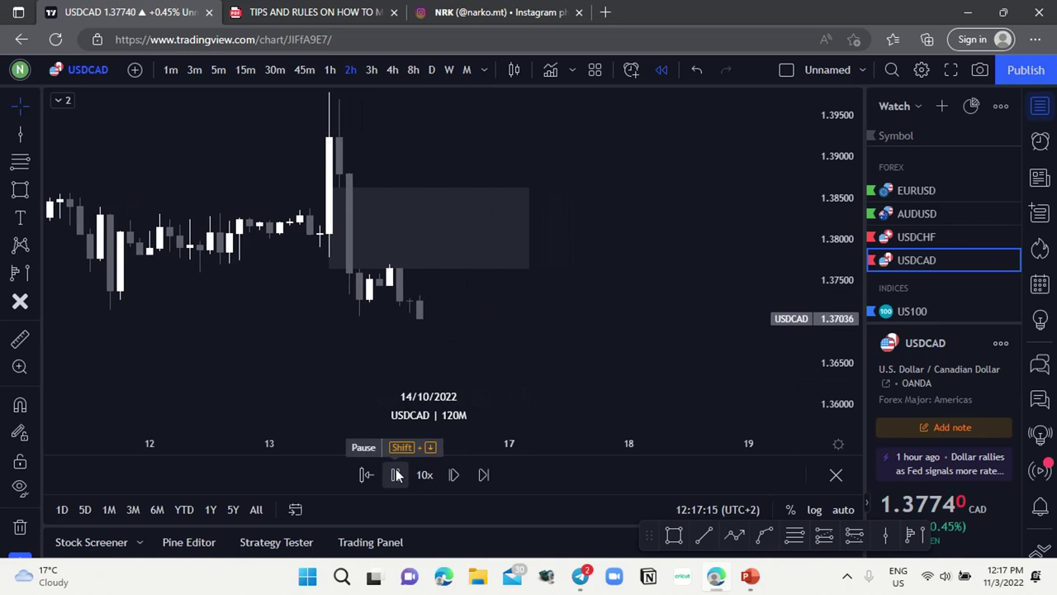
left_click(397, 475)
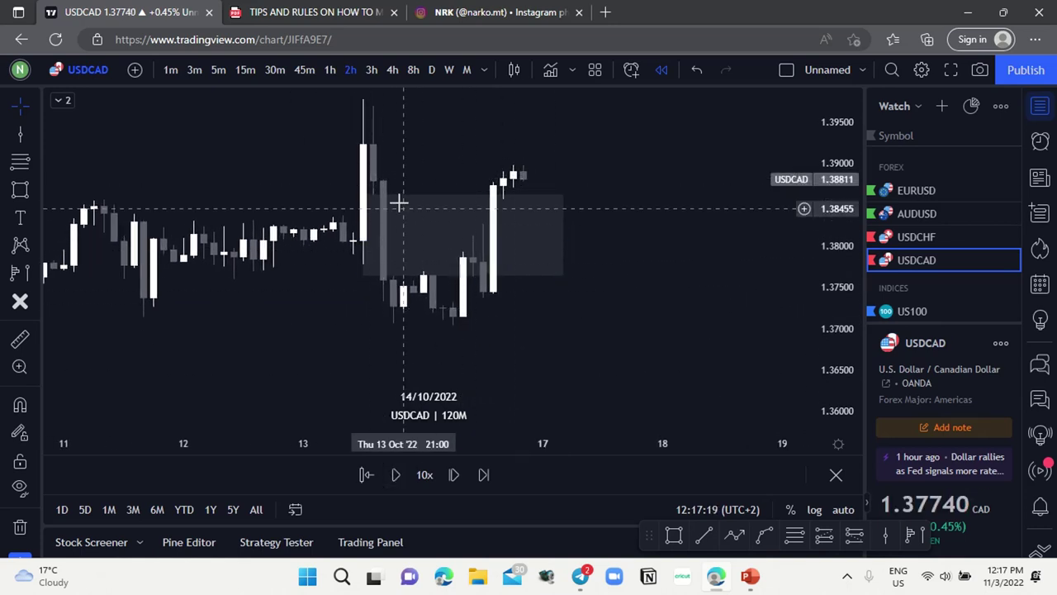
left_click(522, 276)
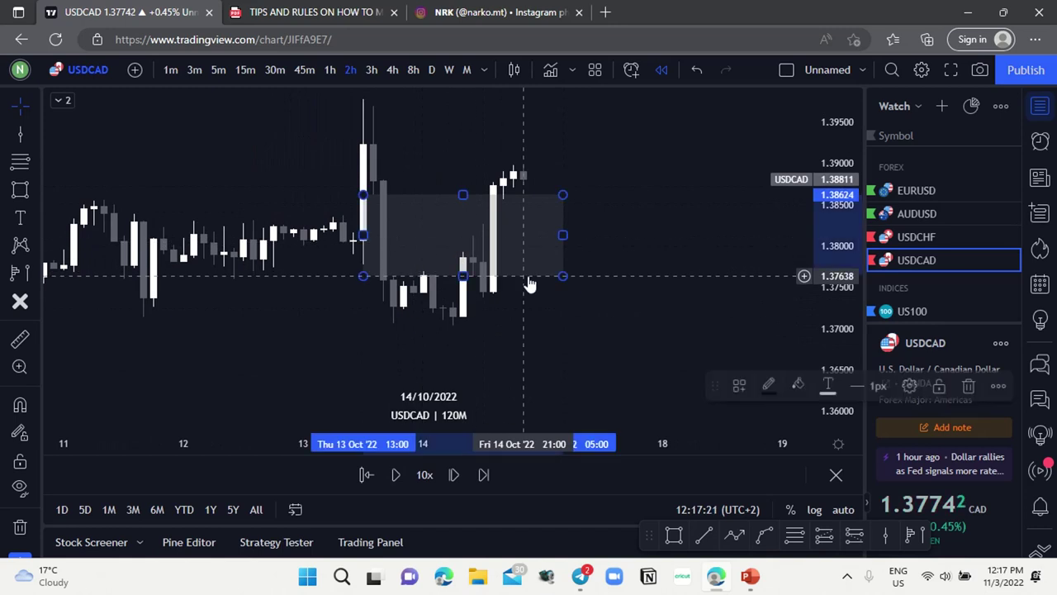
left_click(472, 366)
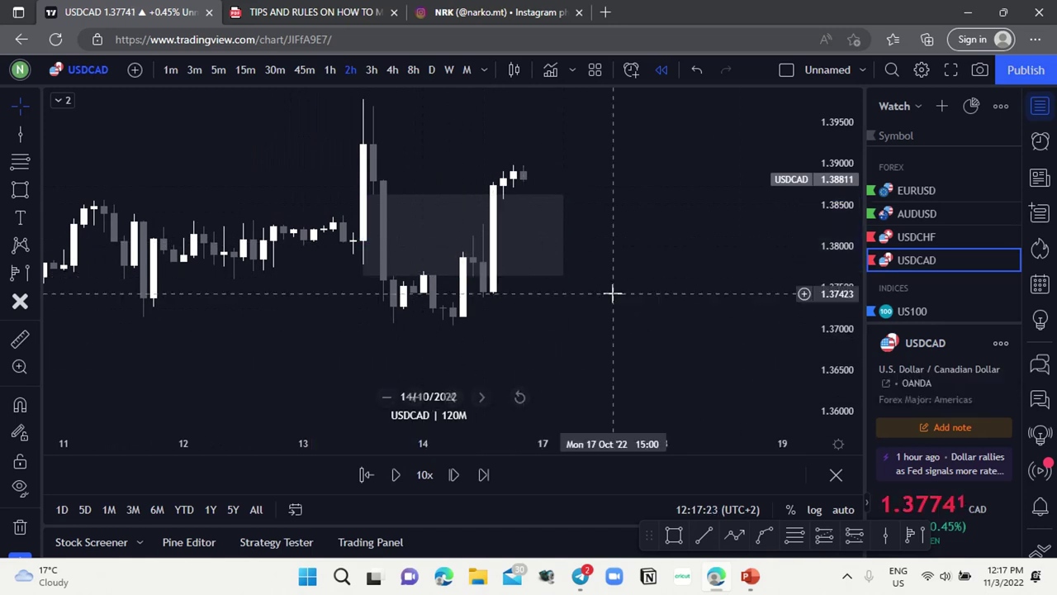
left_click_drag(397, 347, 468, 327)
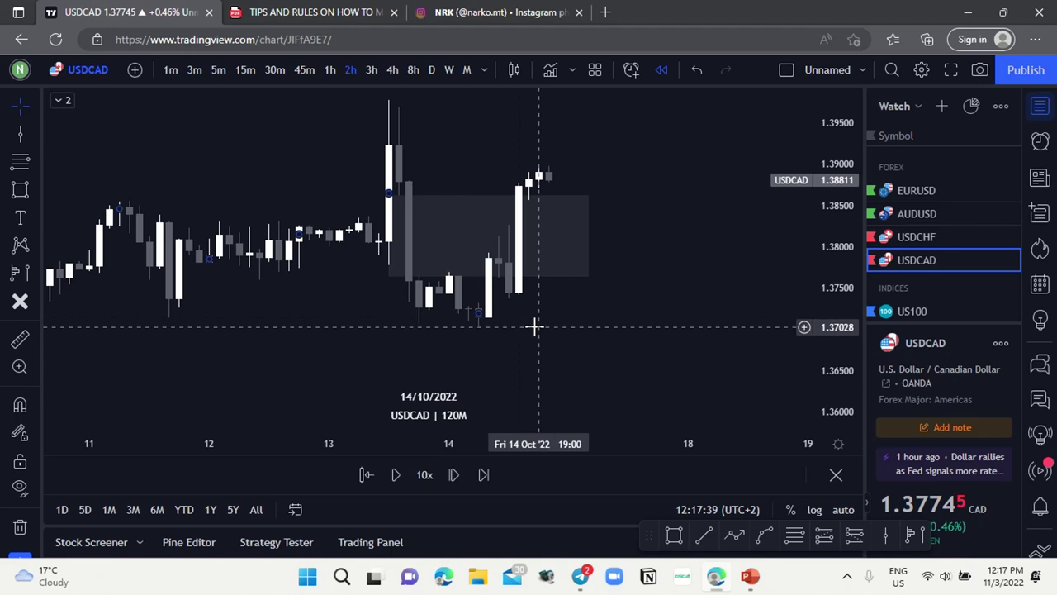
left_click_drag(578, 335, 508, 335)
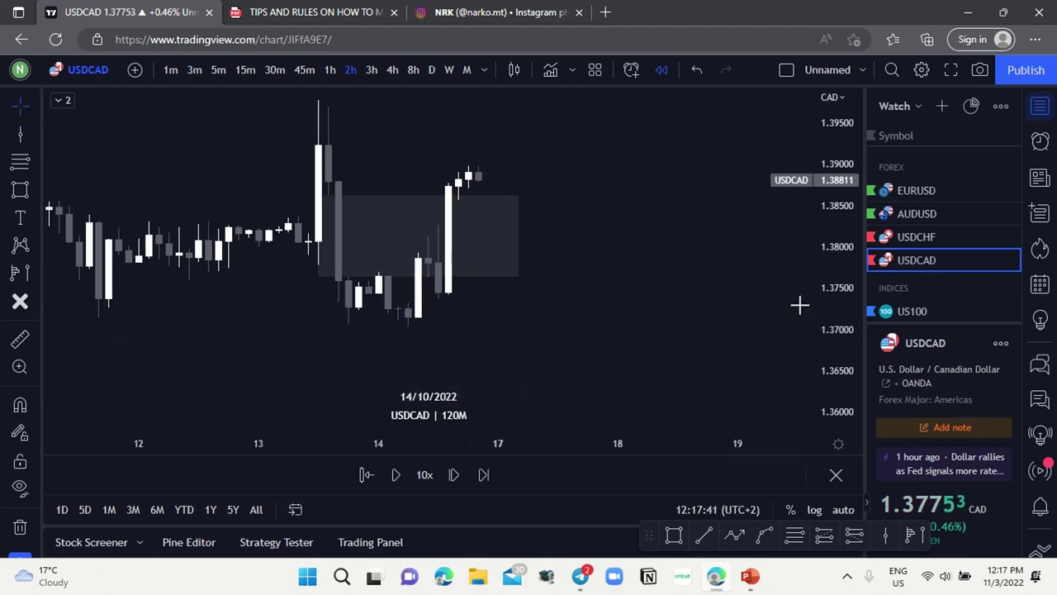
Switch the chart to US100 and start its 2h bar replay from Mon 24 Oct '22 02:00.
left_click(910, 312)
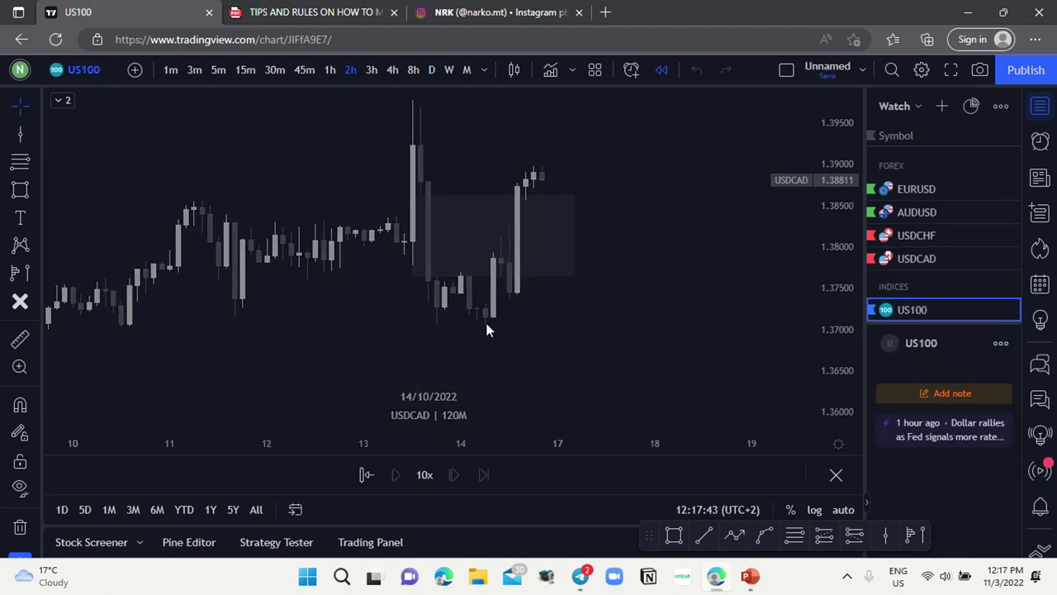
scroll(537, 314, "down", 4)
left_click_drag(463, 298, 546, 301)
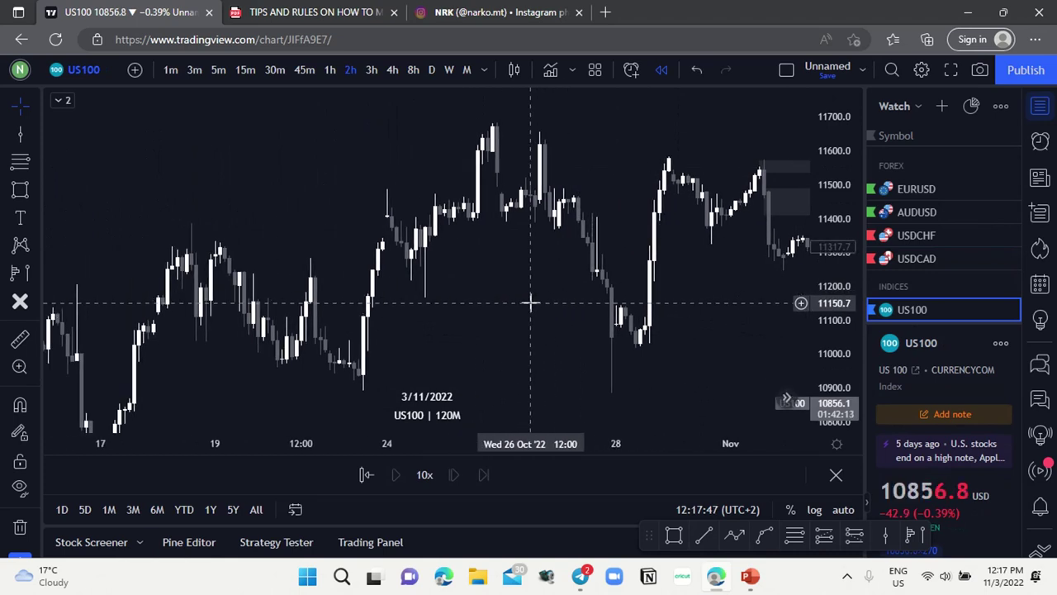
scroll(512, 303, "up", 1)
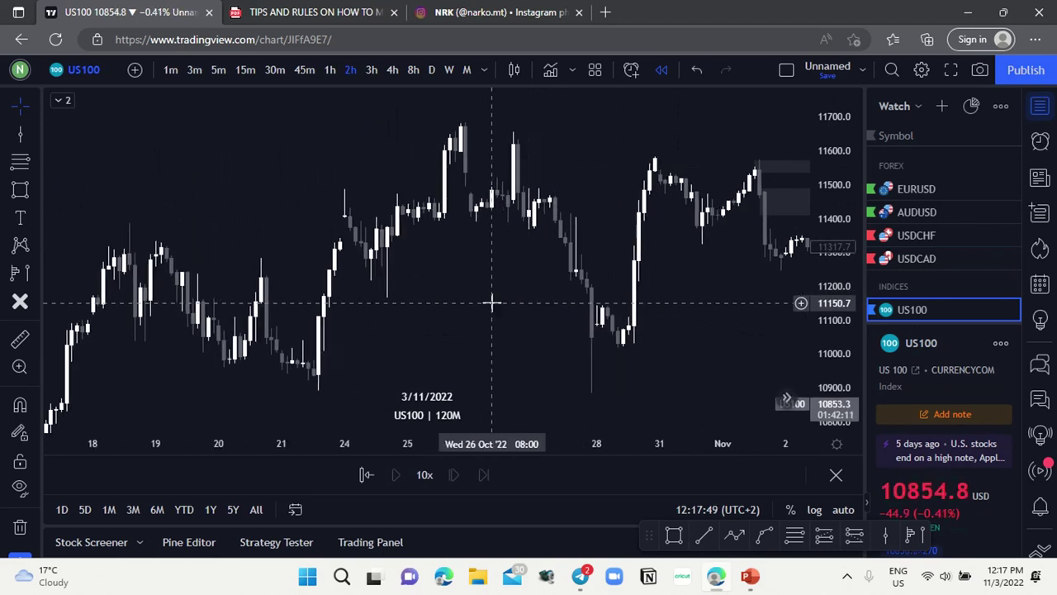
left_click_drag(361, 304, 388, 306)
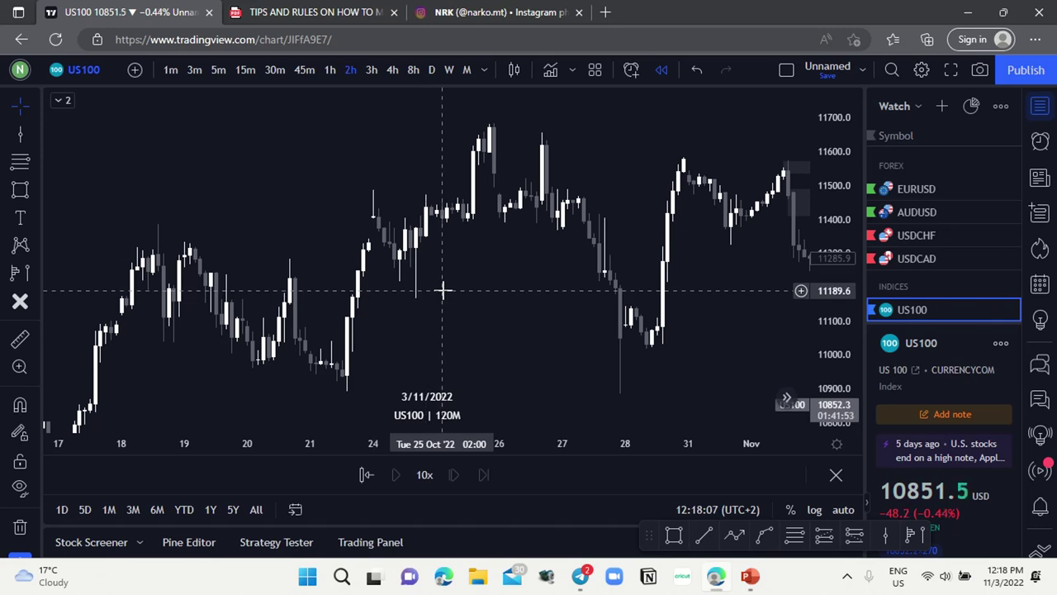
scroll(413, 298, "up", 3)
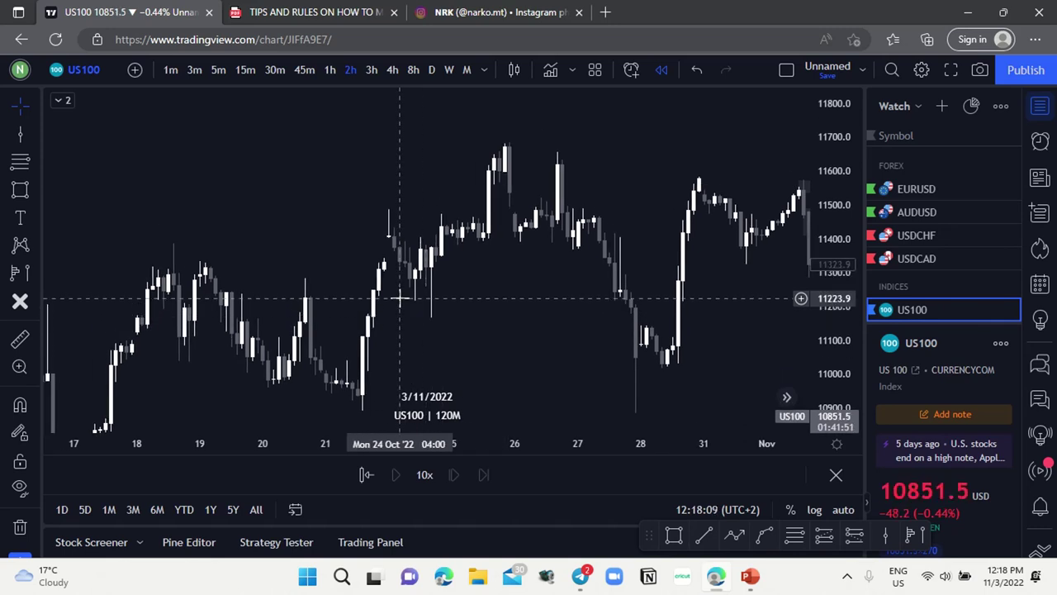
left_click_drag(296, 301, 358, 304)
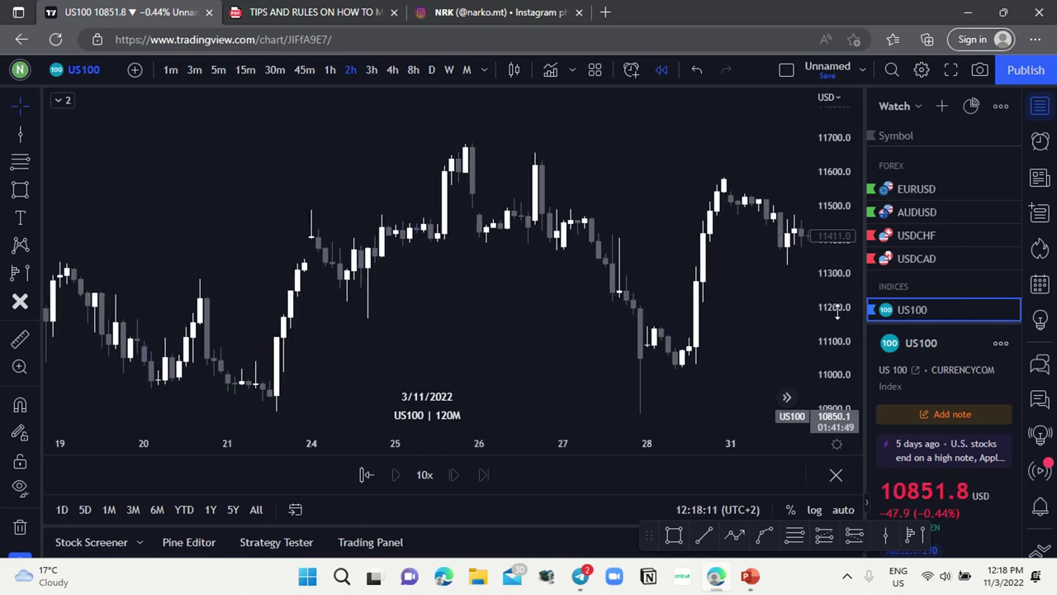
left_click_drag(413, 330, 446, 319)
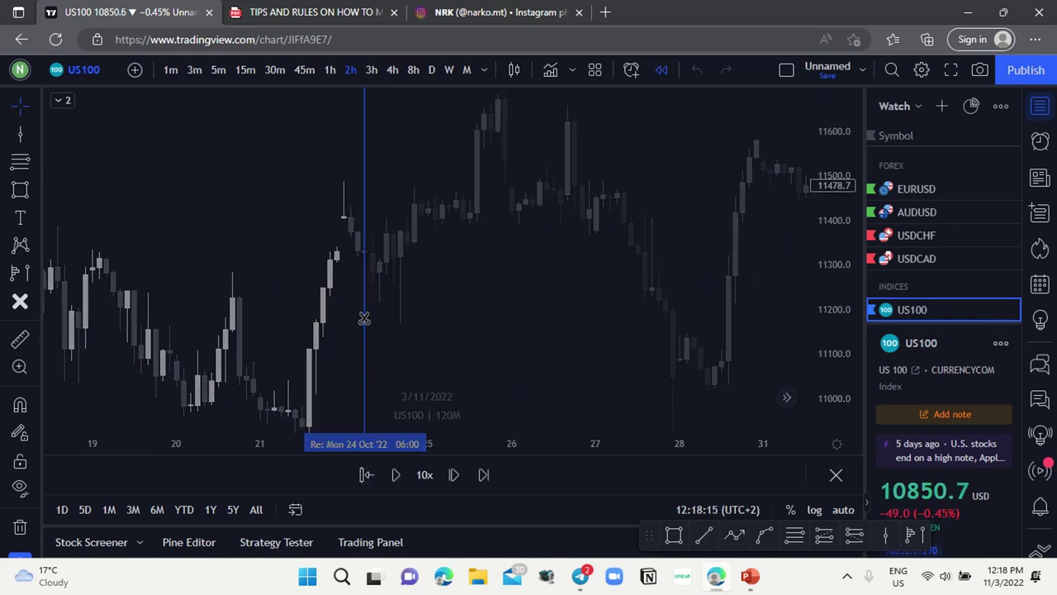
left_click(363, 317)
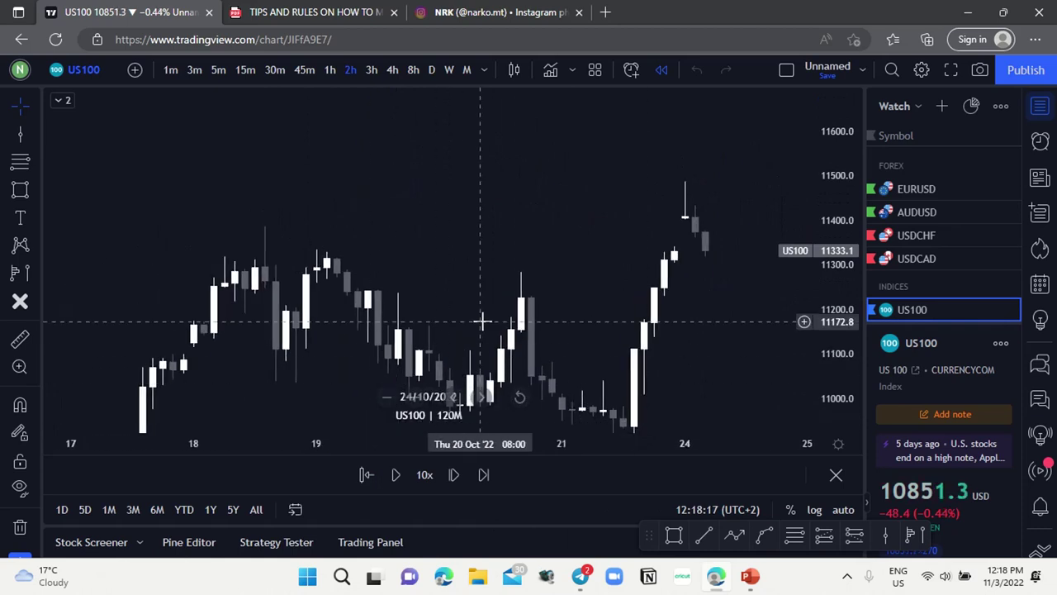
left_click(364, 476)
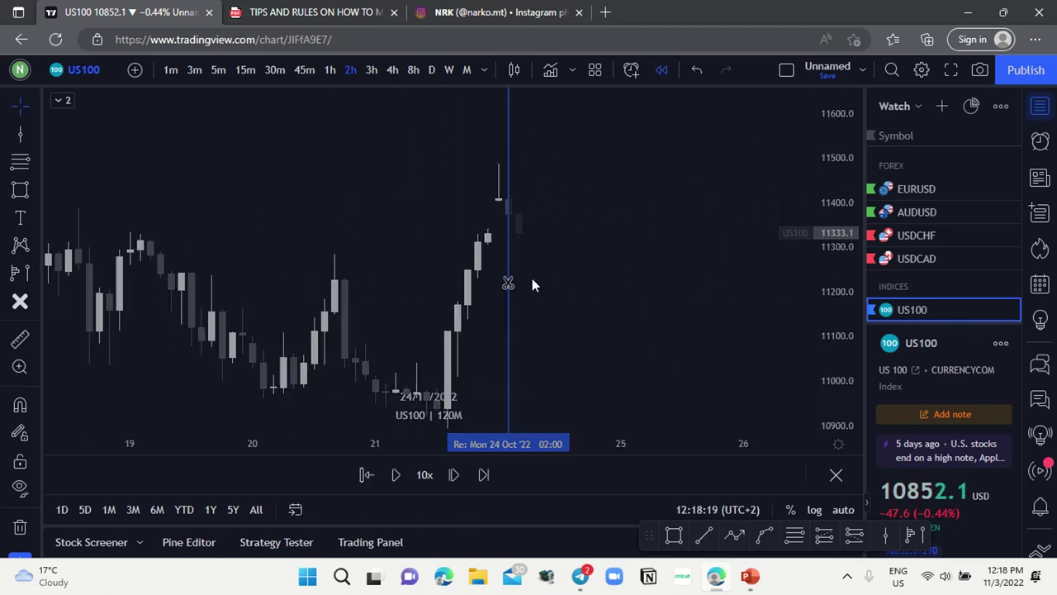
left_click(525, 283)
Play the US100 replay forward in stages and pause it on 26 Oct '22.
left_click_drag(824, 316, 824, 277)
left_click_drag(635, 306, 479, 282)
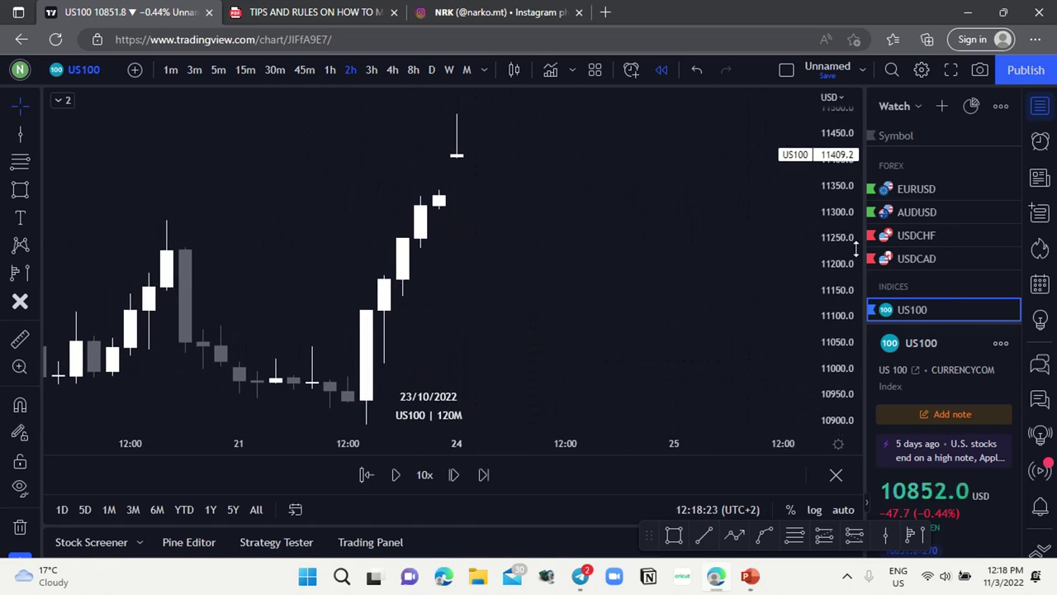
left_click(394, 474)
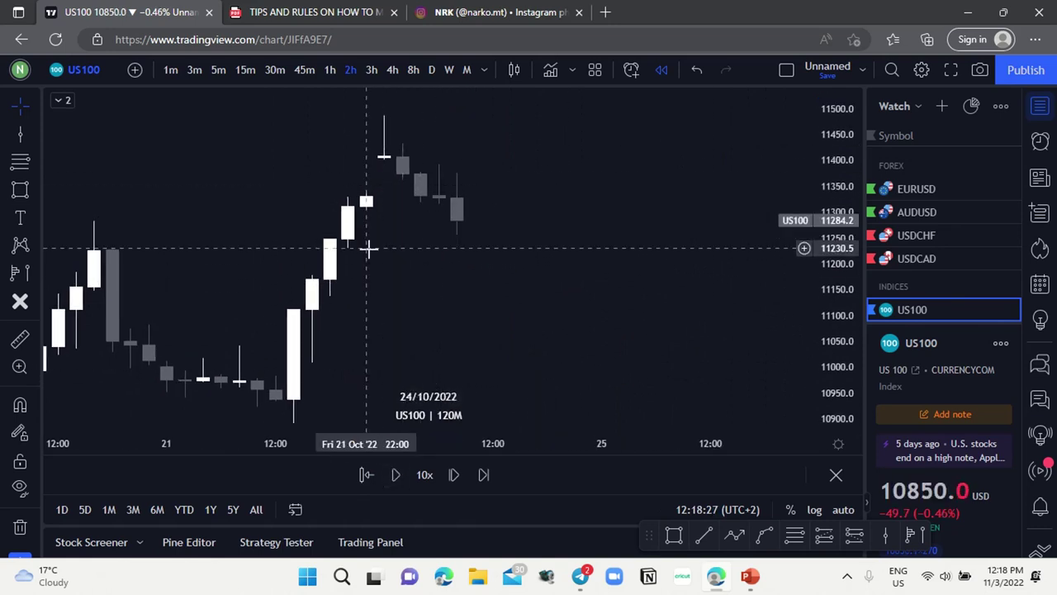
scroll(545, 296, "down", 2)
scroll(549, 294, "down", 2)
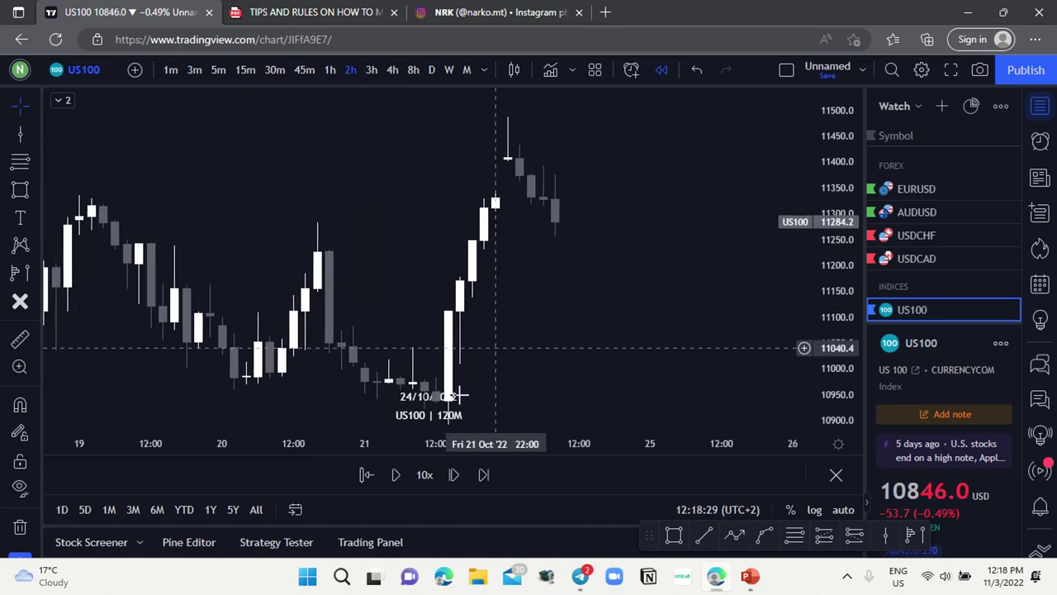
left_click(390, 474)
scroll(509, 280, "down", 3)
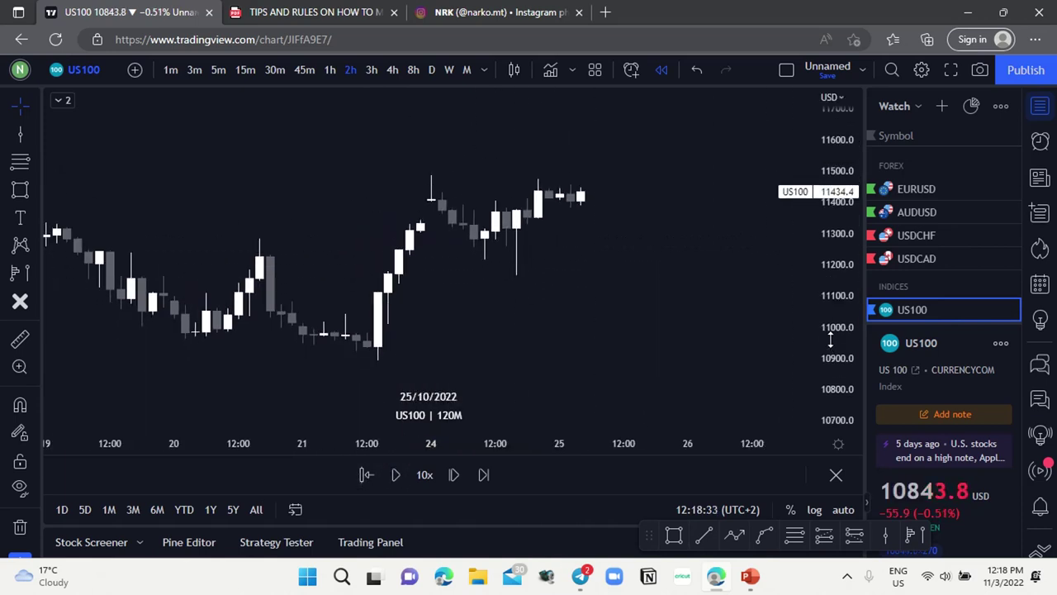
scroll(566, 302, "down", 3)
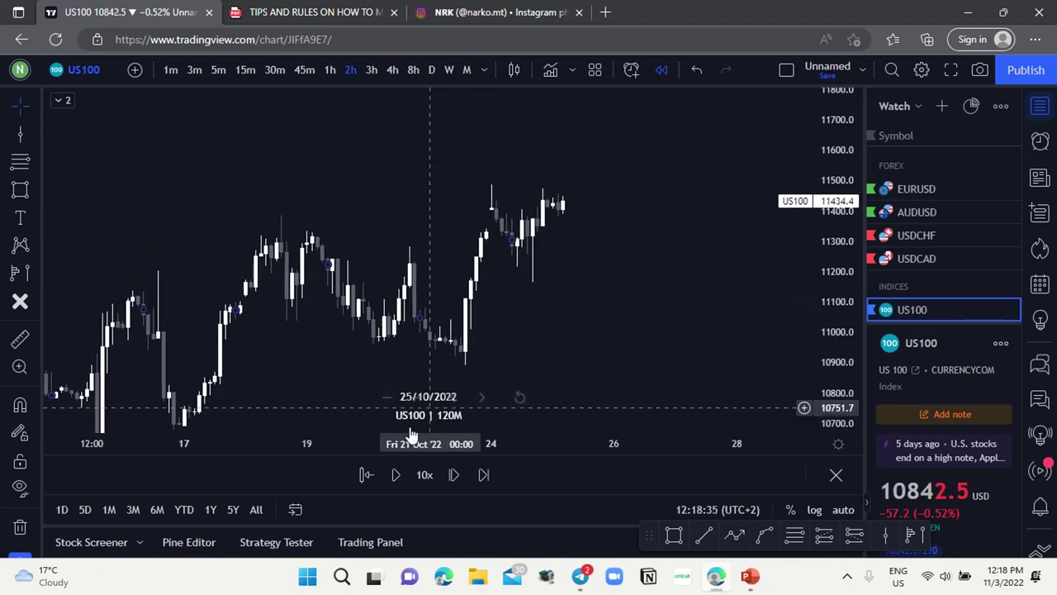
left_click(402, 473)
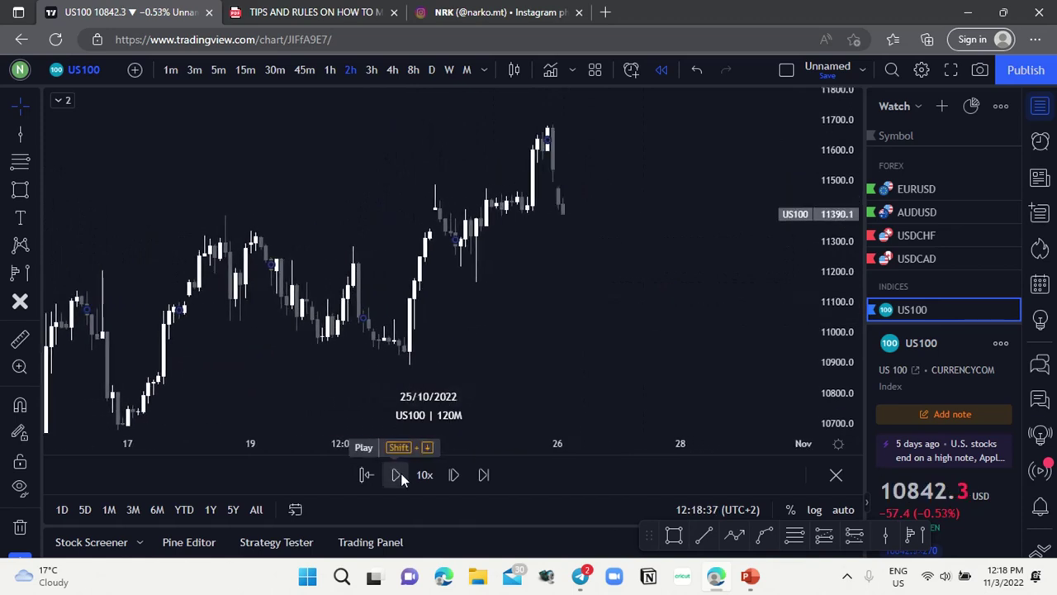
left_click(401, 473)
scroll(554, 240, "up", 3)
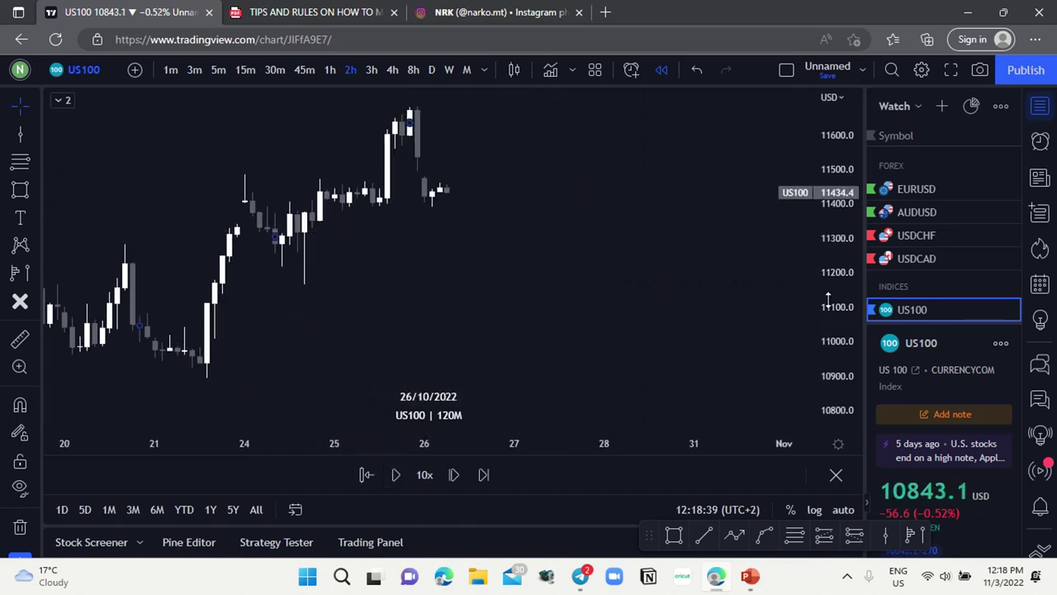
Resume the US100 replay and advance it in stages to the end of 26 Oct '22.
scroll(496, 320, "up", 2)
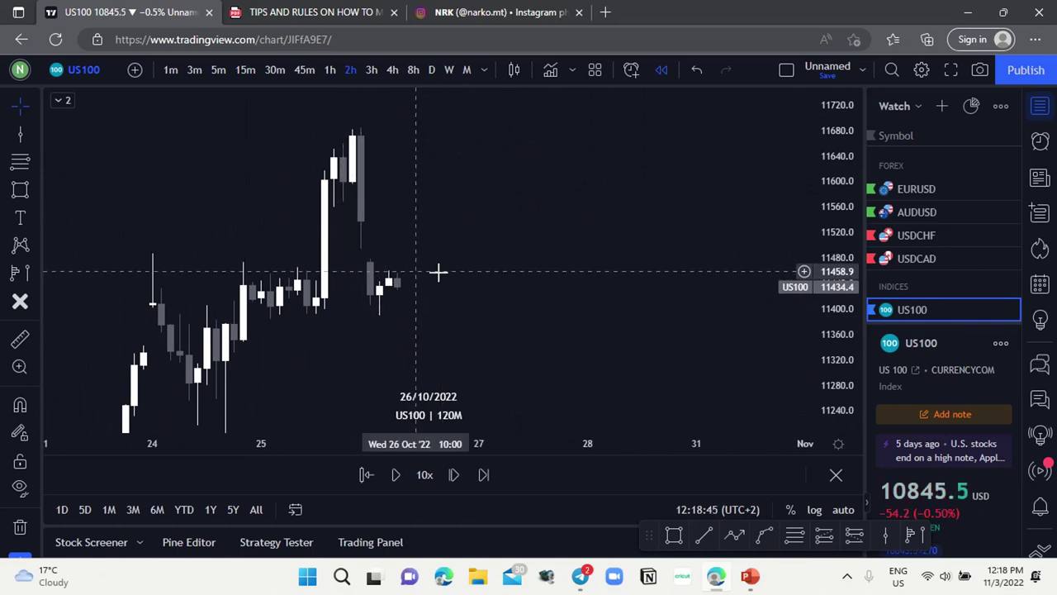
left_click(396, 475)
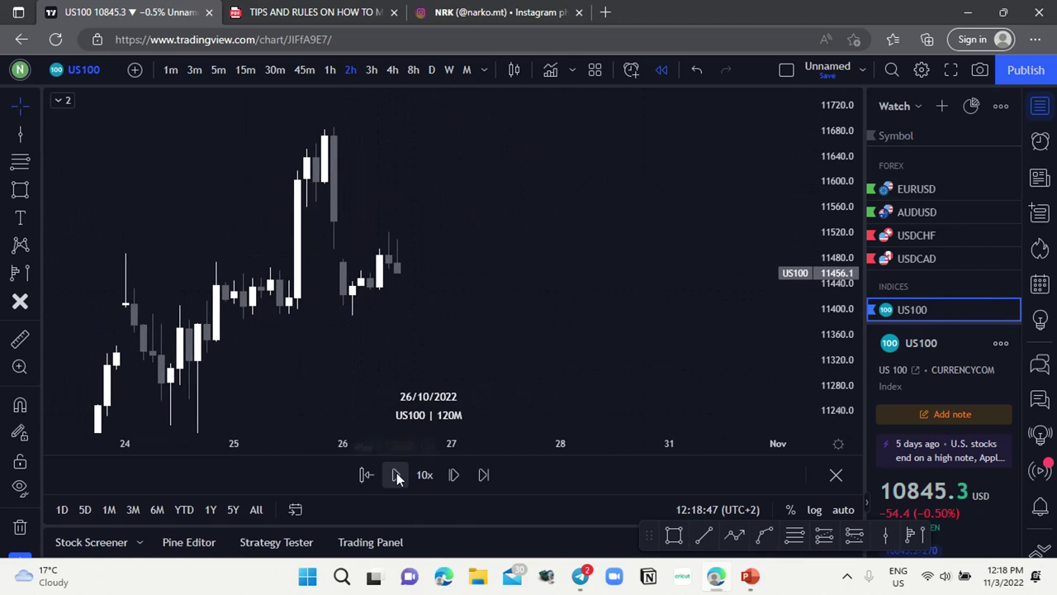
left_click(396, 475)
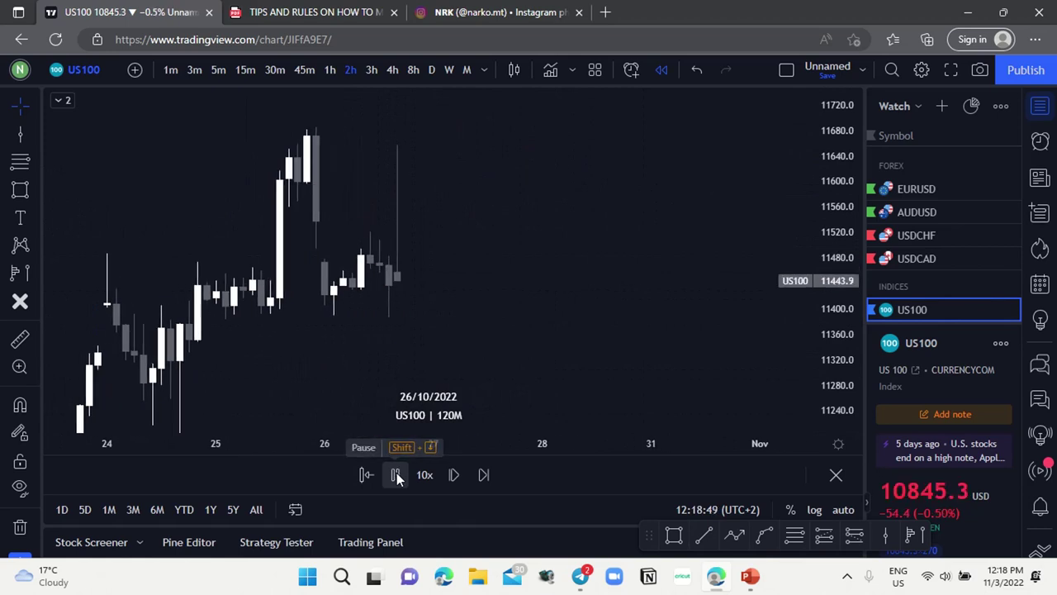
left_click(396, 475)
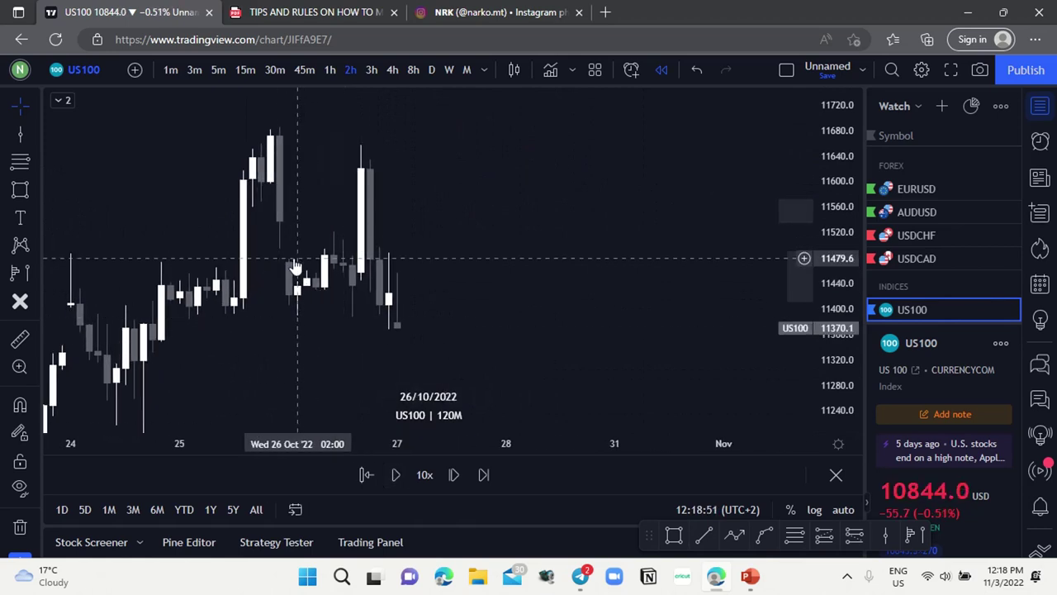
key("shift+Right")
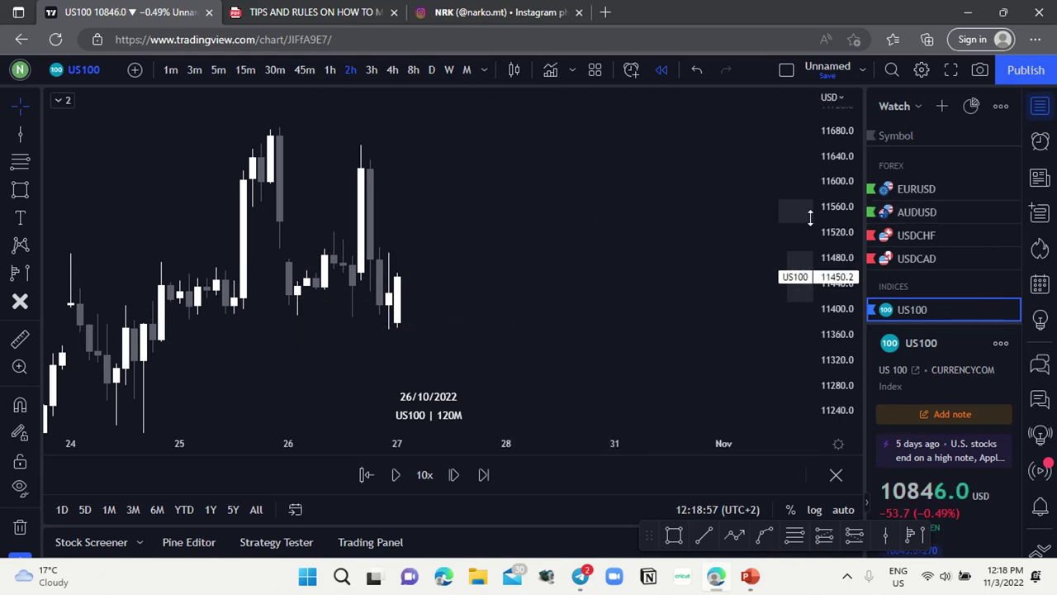
Switch the chart to USDCAD and restart its bar replay from 17 Oct '22, past the marked gap.
left_click(892, 259)
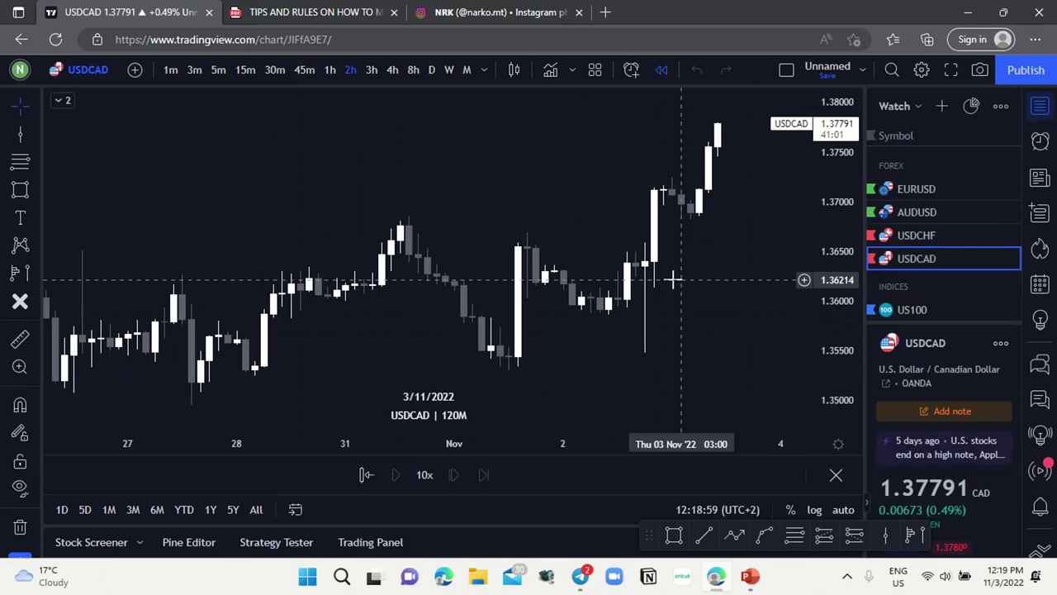
scroll(652, 280, "down", 4)
scroll(513, 291, "up", 2)
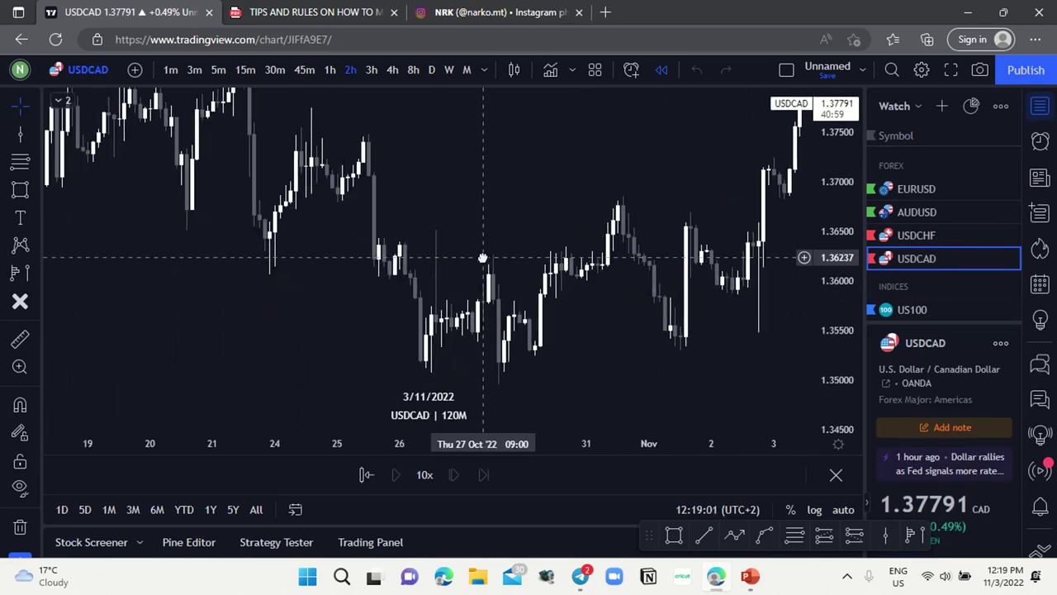
scroll(504, 277, "down", 3)
left_click_drag(515, 255, 578, 333)
left_click_drag(366, 269, 437, 269)
scroll(436, 269, "up", 3)
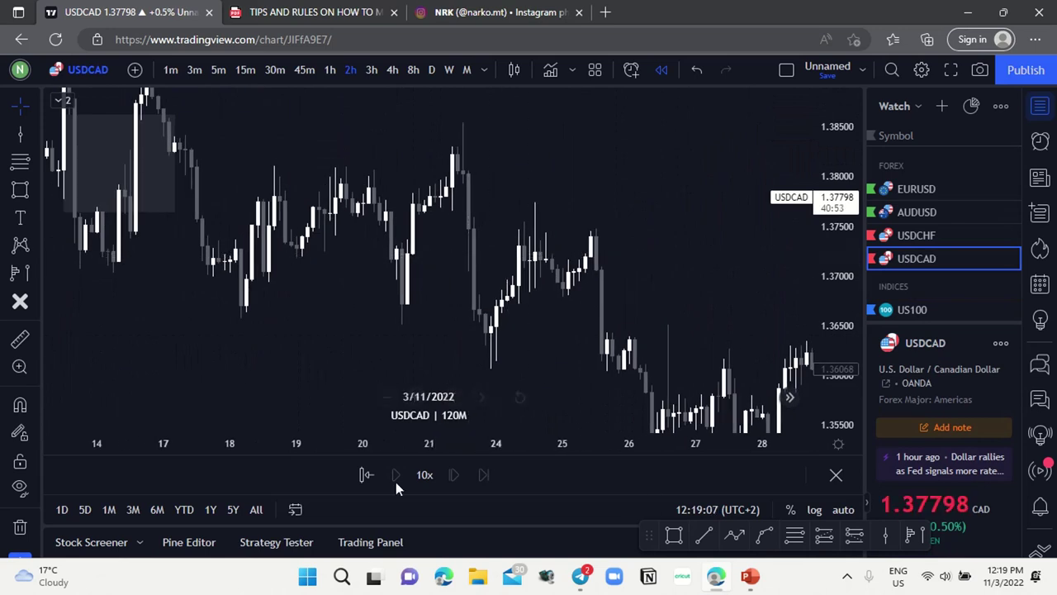
left_click(366, 474)
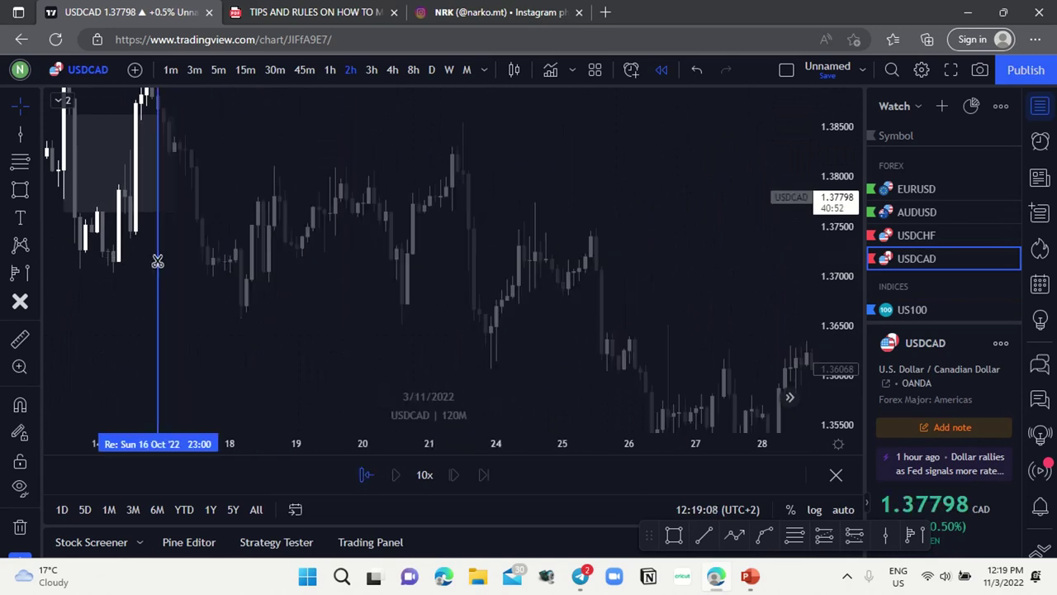
left_click(210, 273)
Play the USDCAD replay forward briefly and pause it at the end of 17 Oct '22.
left_click_drag(436, 314, 245, 306)
scroll(427, 306, "down", 2)
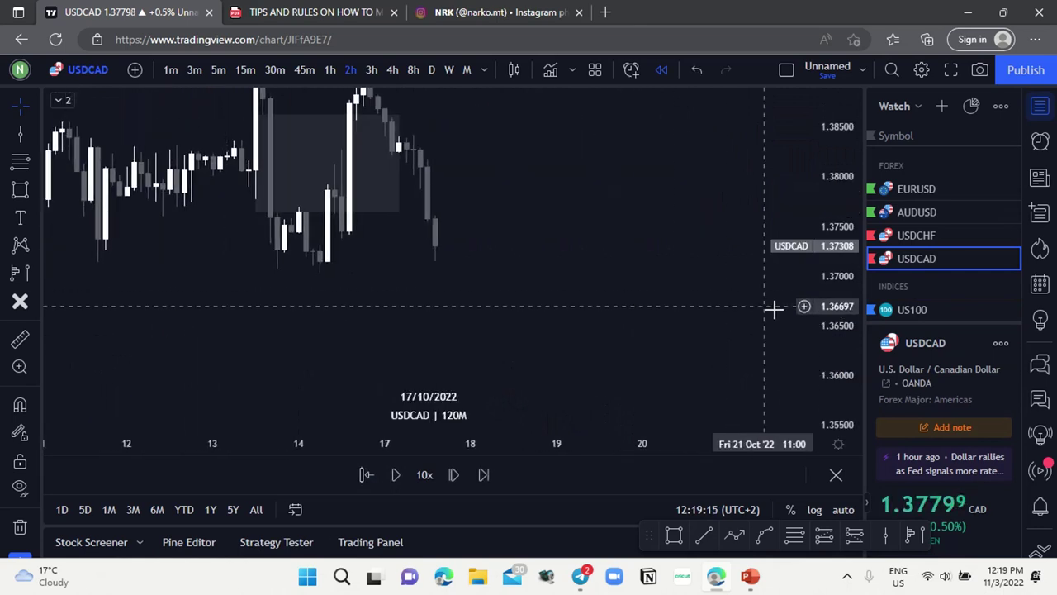
left_click_drag(821, 327, 821, 296)
left_click_drag(602, 295, 518, 309)
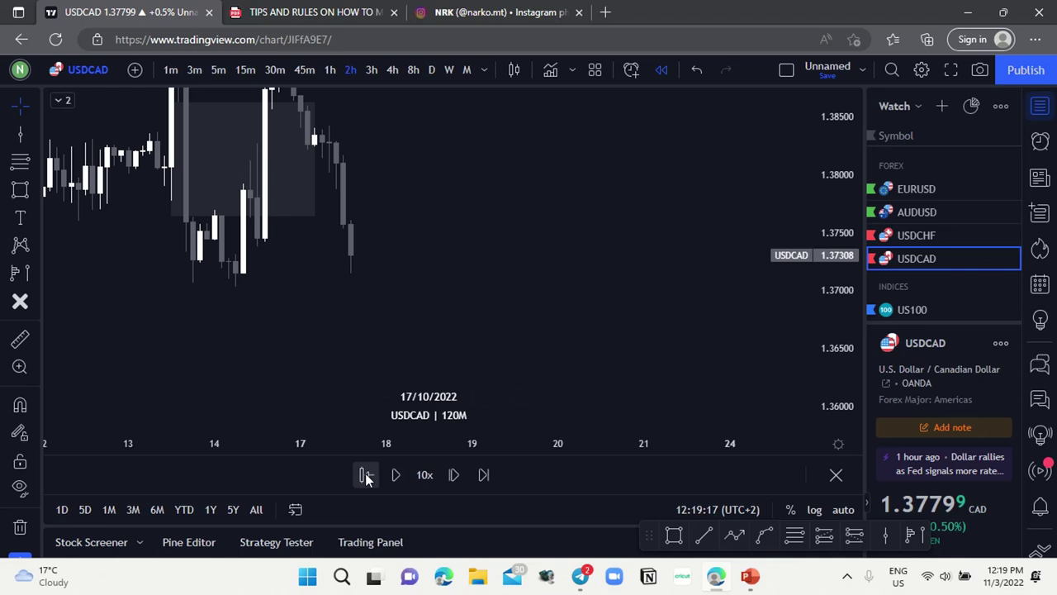
left_click(389, 475)
left_click(389, 475)
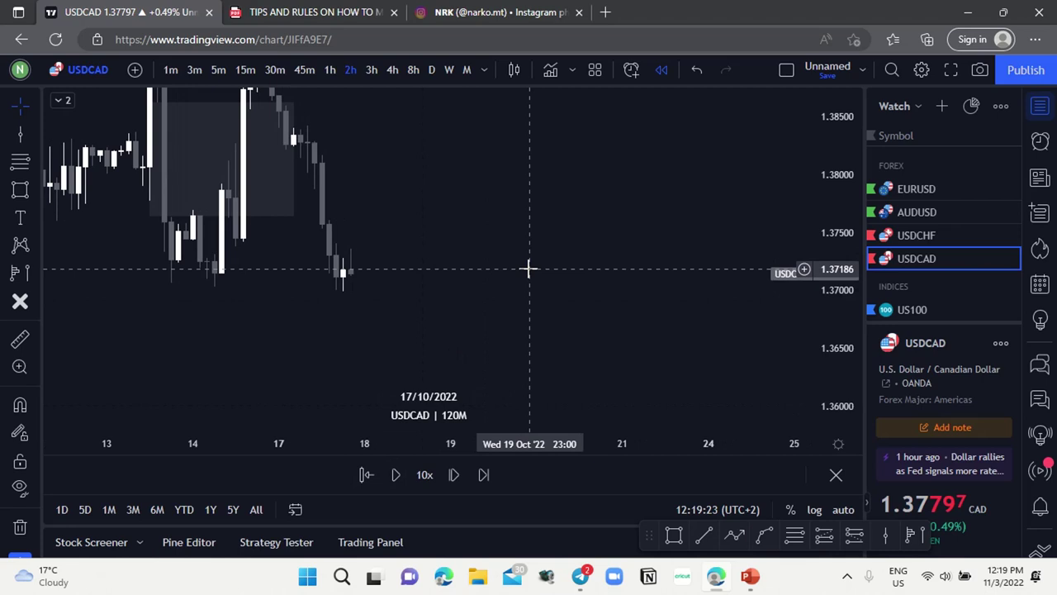
mouse_move(432, 261)
left_mouse_down()
mouse_move(439, 279)
mouse_move(430, 270)
left_mouse_up()
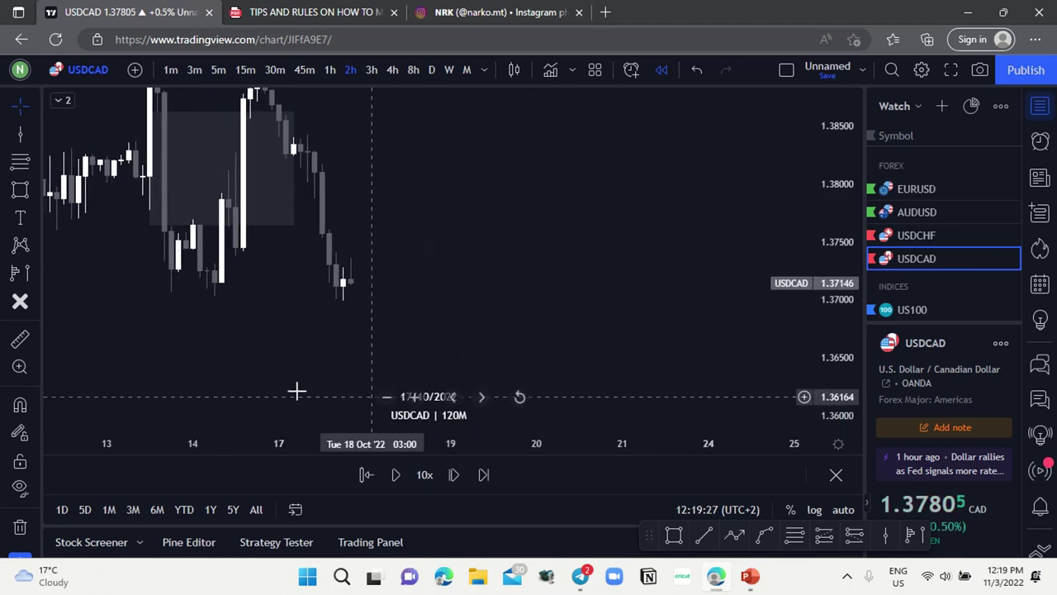
Brush small circles around the wick ends on the 17 Oct drop, near 1.3815 and 1.3738.
left_click(38, 131)
left_click(42, 134)
left_click(37, 190)
left_click(86, 191)
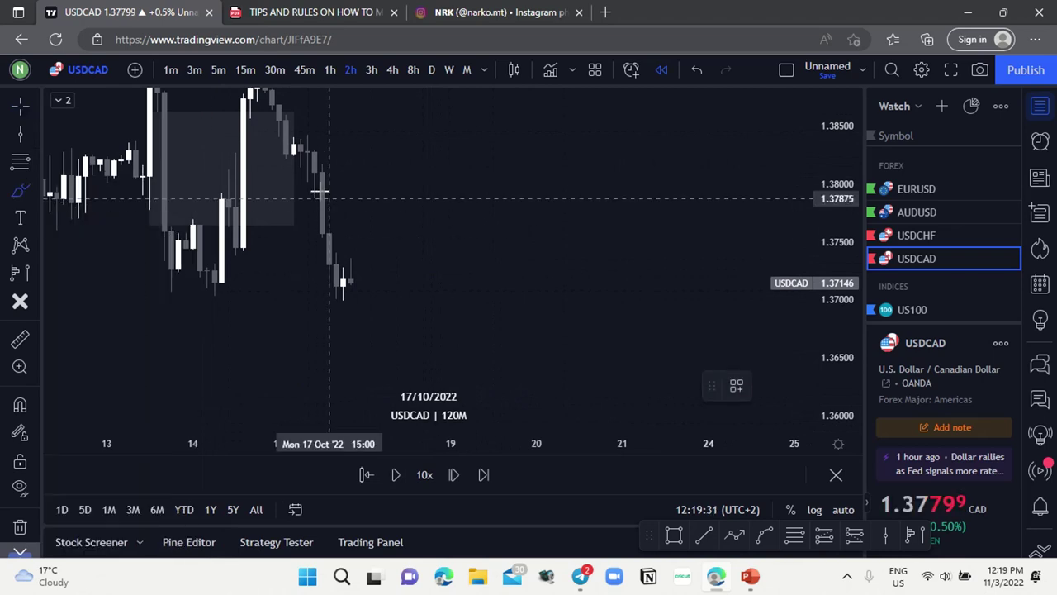
left_click_drag(319, 165, 314, 180)
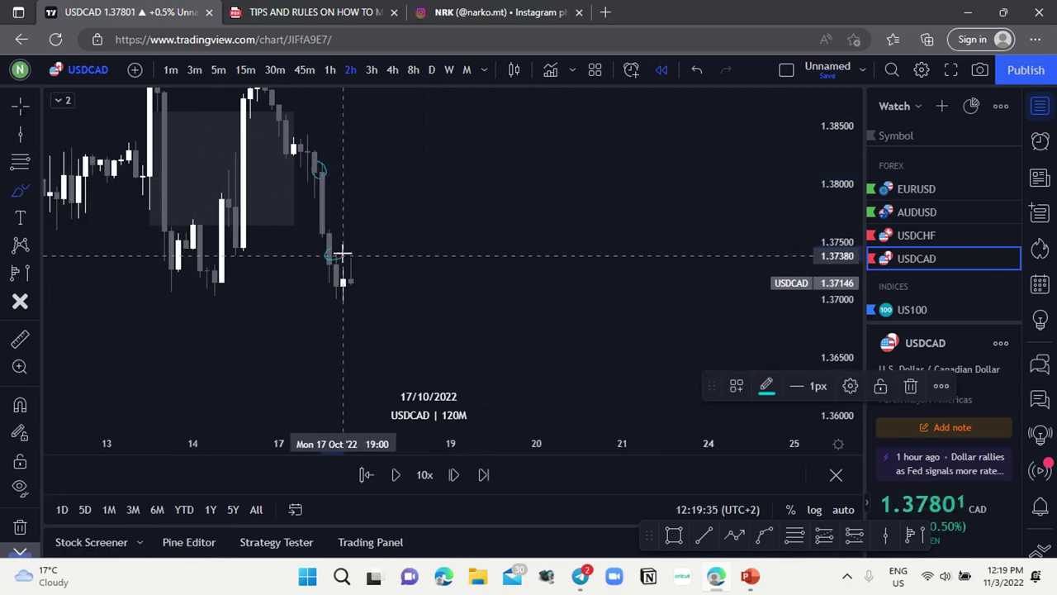
Change the color of both brushed circles on the 17 Oct drop to white.
left_click(766, 388)
left_click(767, 348)
left_click(769, 391)
left_click(767, 330)
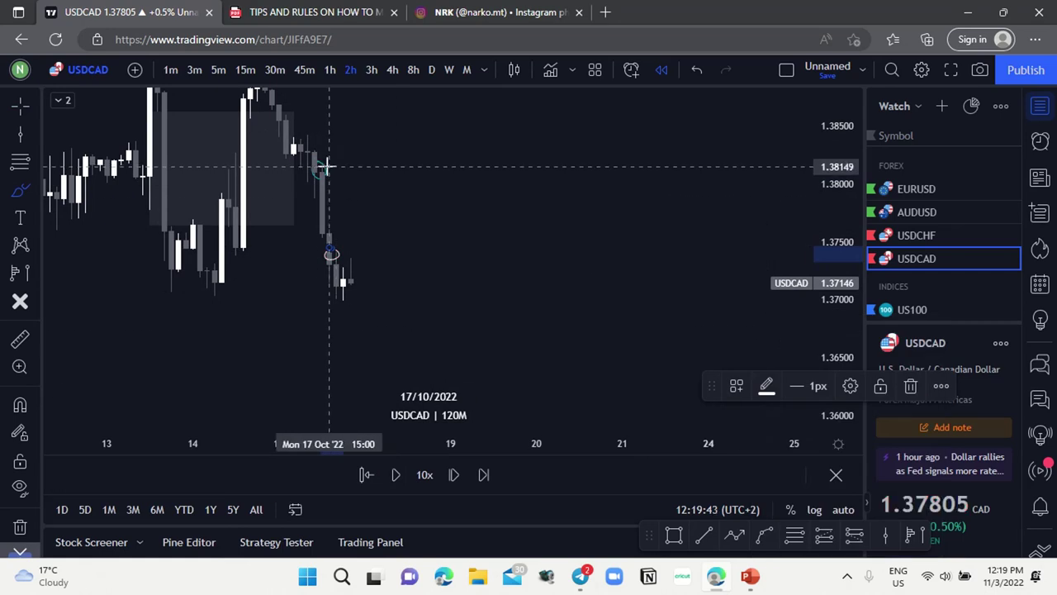
left_click(767, 385)
left_click(767, 329)
Brush two horizontal lines across the gap in the 17 Oct drop, at about 1.3792 and 1.3760.
left_click(21, 189)
left_click_drag(303, 195, 538, 193)
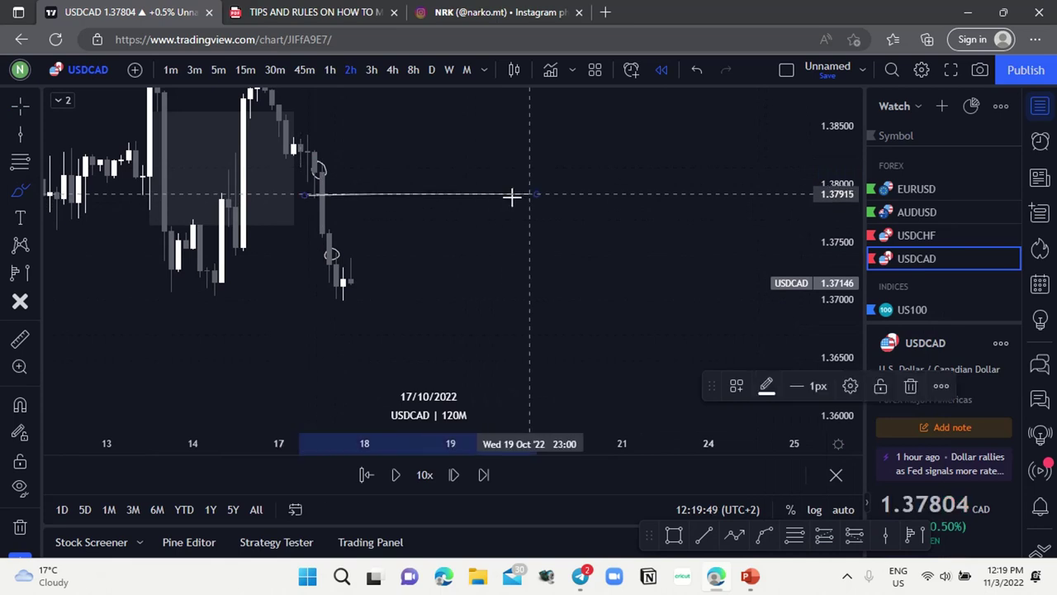
left_click_drag(306, 230, 529, 229)
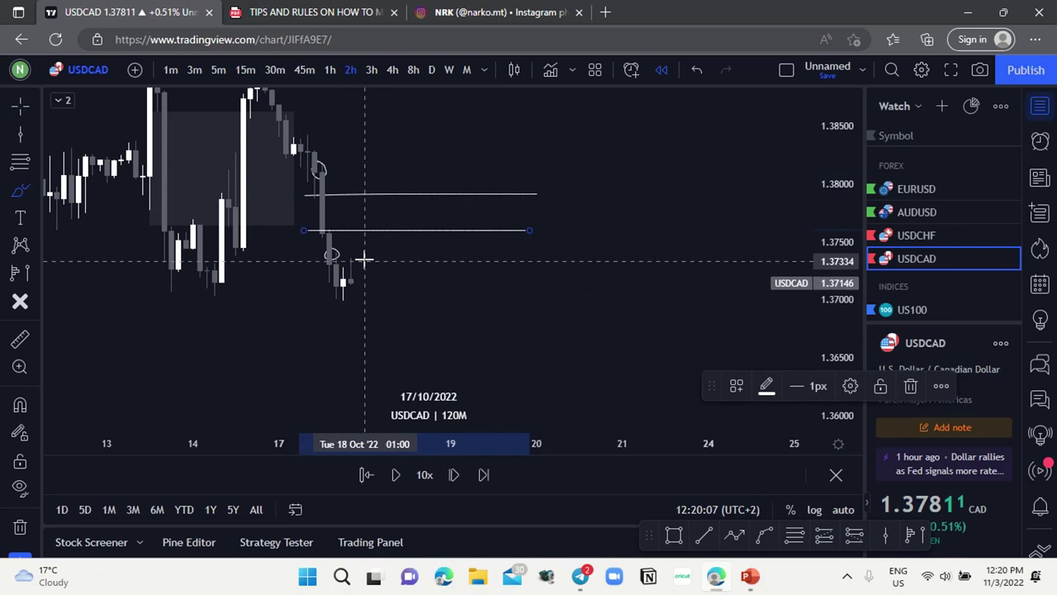
Select the brushed circles and lines around the 17 Oct drop together and delete them.
key("ctrl")
left_click_drag(376, 314, 299, 144)
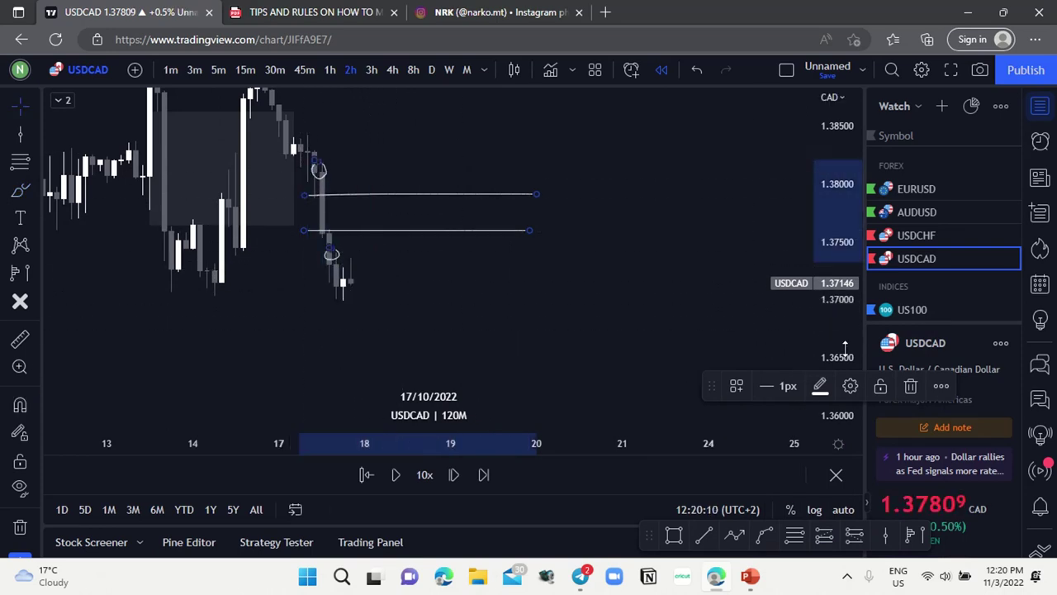
left_click(908, 387)
Draw a rectangle over the 17 Oct gap from about 1.3787 to 1.3761, starting 17 Oct 09:00 and ending late 19 Oct.
left_click_drag(595, 314, 512, 319)
scroll(501, 320, "up", 1)
left_click(668, 532)
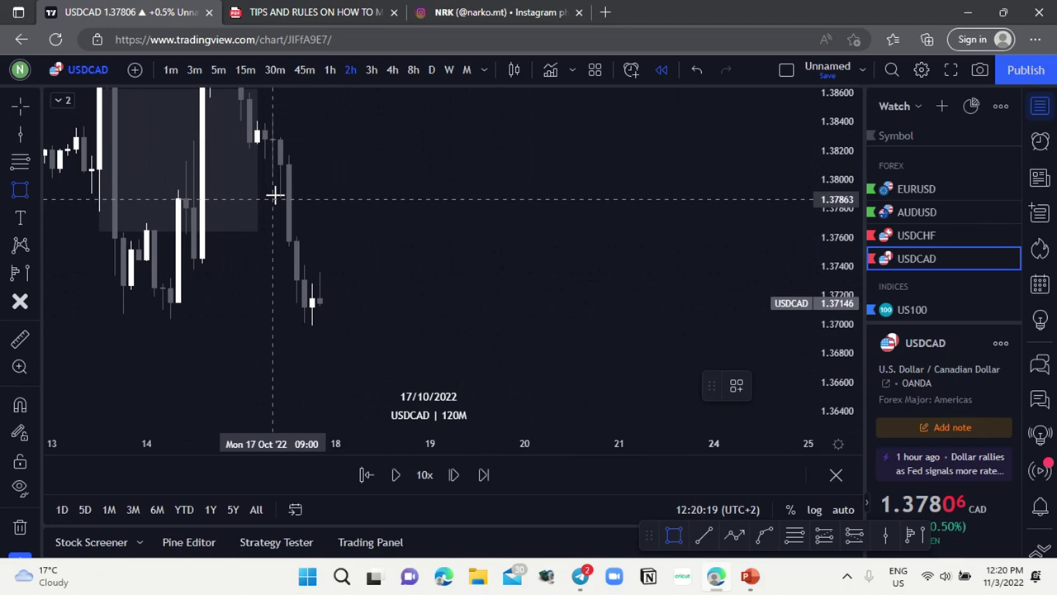
mouse_move(271, 197)
left_mouse_down()
mouse_move(385, 210)
mouse_move(438, 236)
mouse_move(502, 216)
left_mouse_up()
left_click(579, 289)
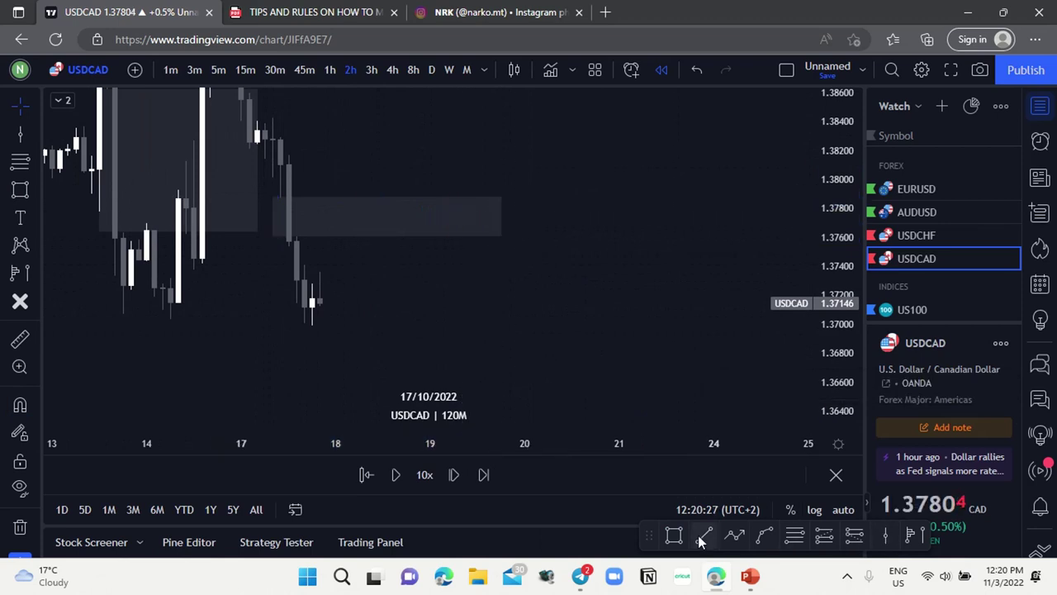
Draw a horizontal trend line inside the new rectangle at 1.37735, from 18 Oct 05:00 to 21:00, and apply the IMBALANCE template.
left_click(351, 218)
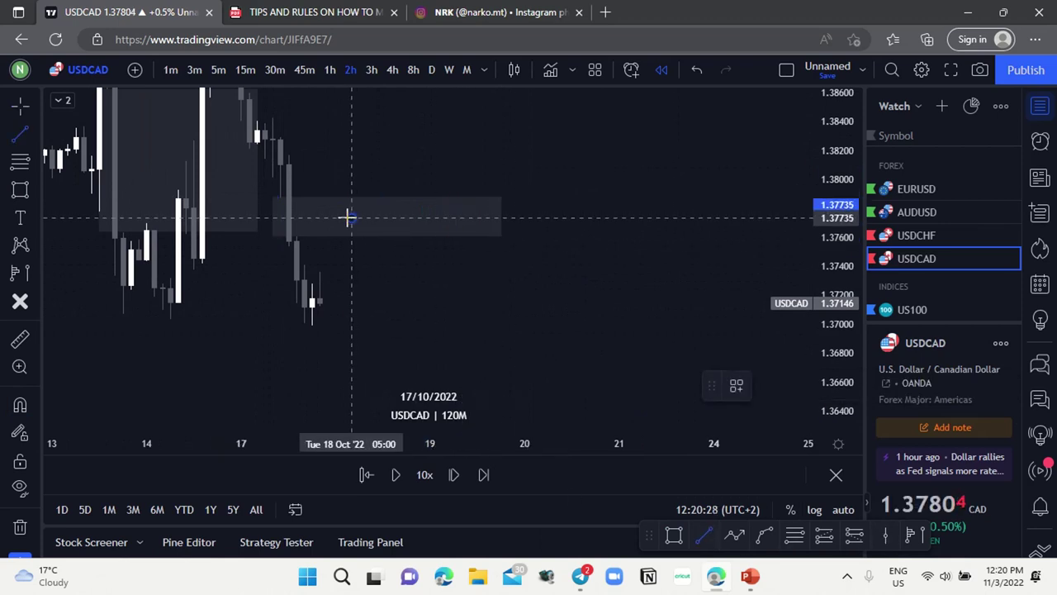
left_click(413, 218)
left_click(736, 386)
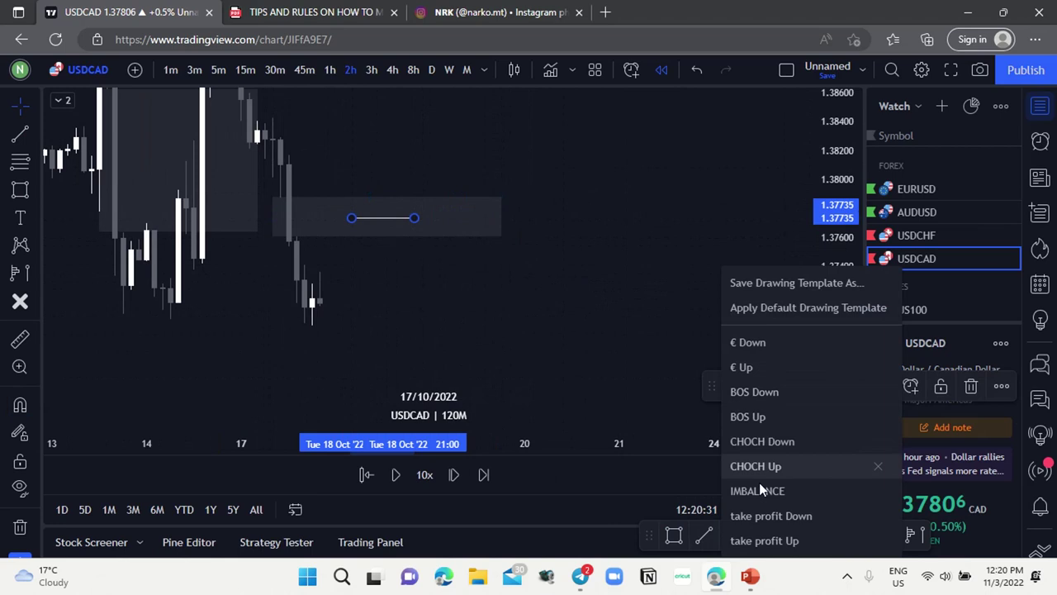
left_click(757, 490)
left_click(496, 363)
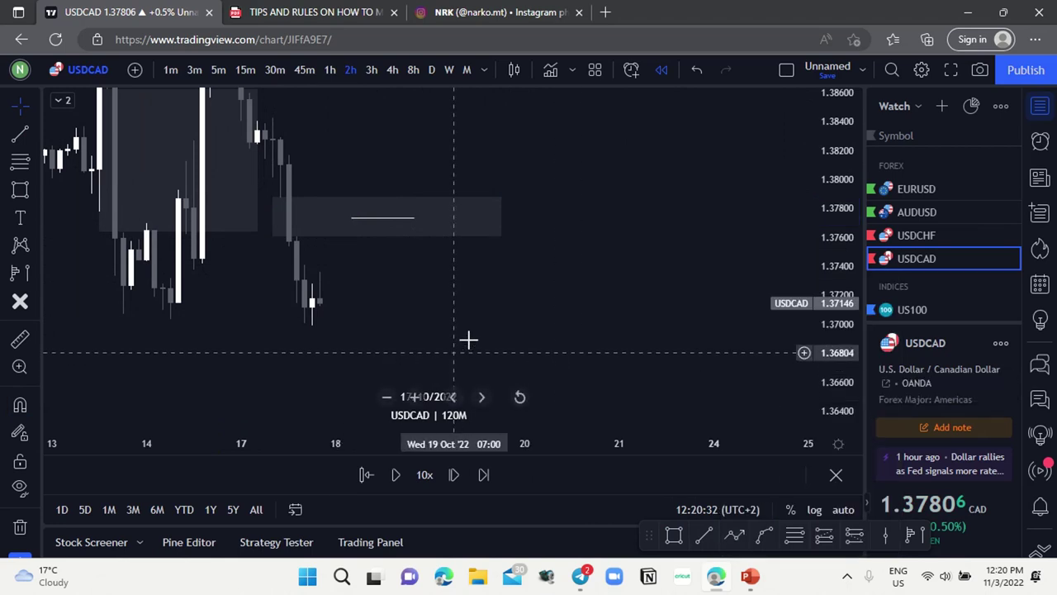
Examine the labelled imbalance zone together with the 17 Oct drop and the earlier 14 Oct lows.
scroll(473, 329, "down", 4)
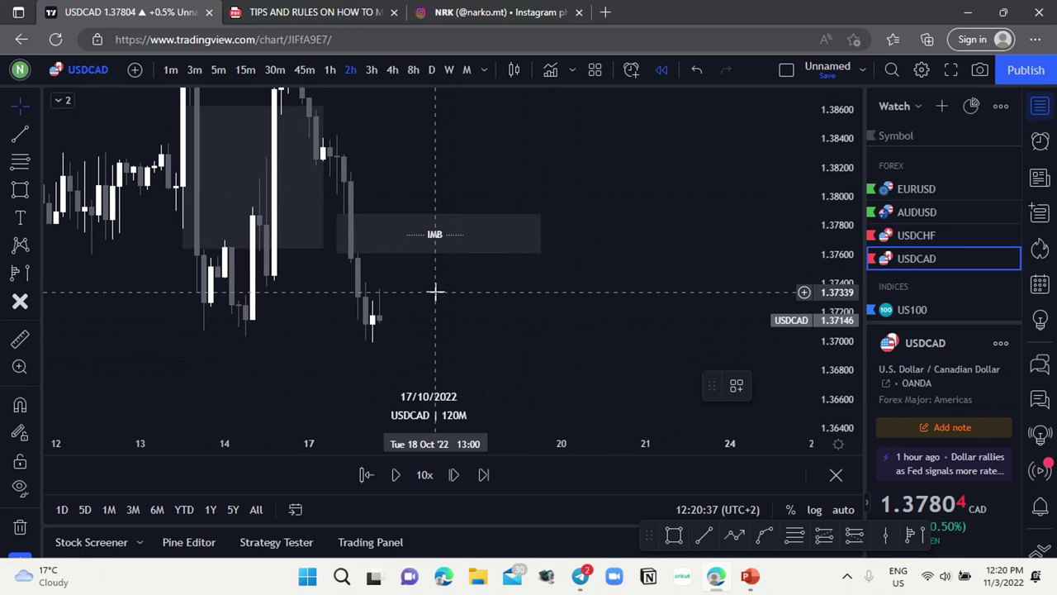
left_click_drag(434, 293, 494, 309)
scroll(471, 314, "up", 3)
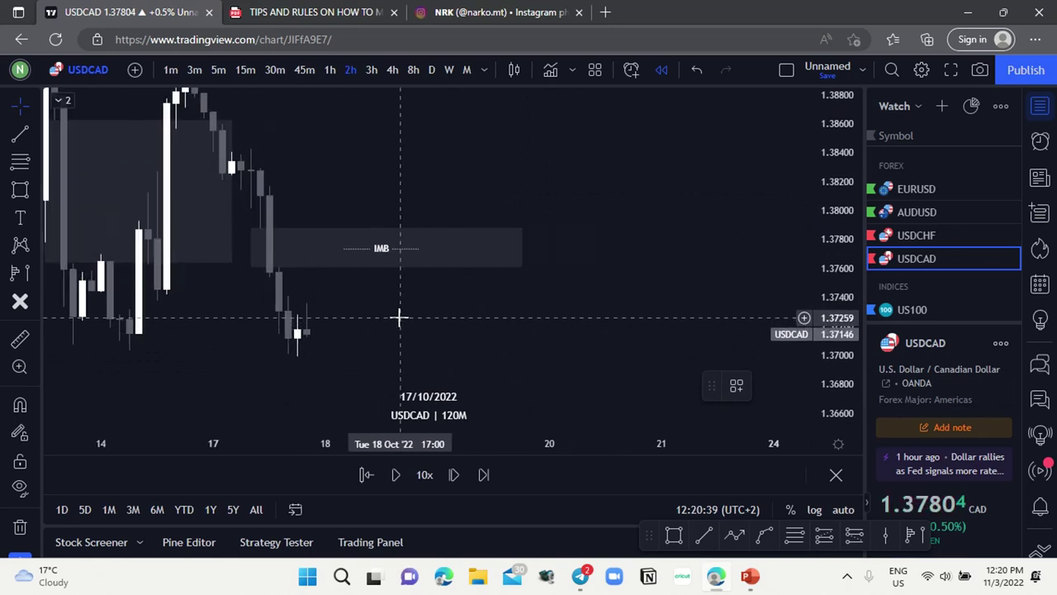
scroll(400, 317, "down", 1)
left_click_drag(409, 318, 427, 347)
scroll(349, 333, "up", 1)
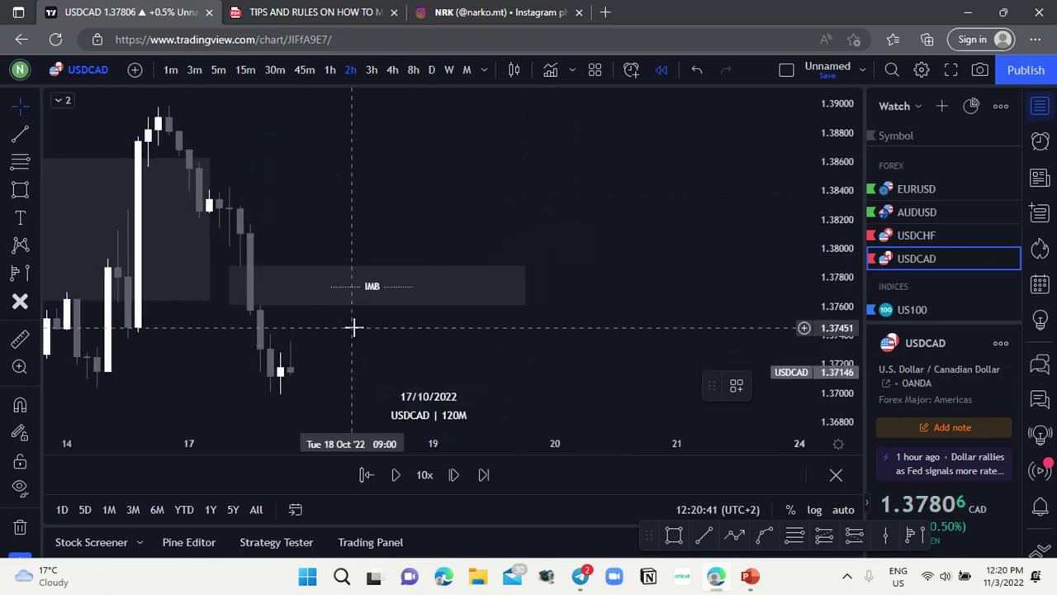
left_click_drag(360, 336, 378, 346)
left_click_drag(417, 226, 452, 228)
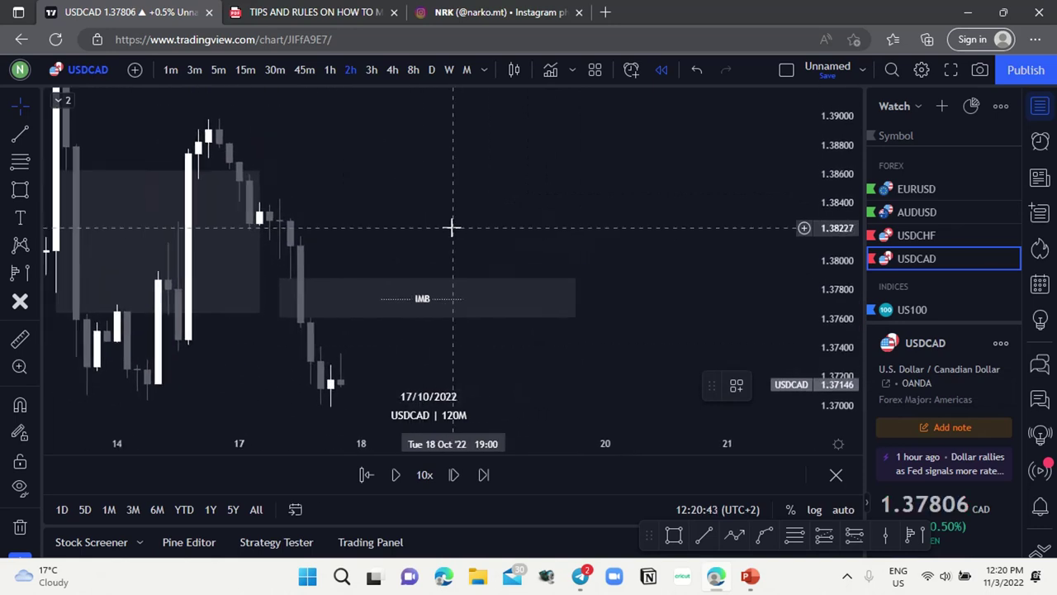
left_click_drag(517, 396, 509, 323)
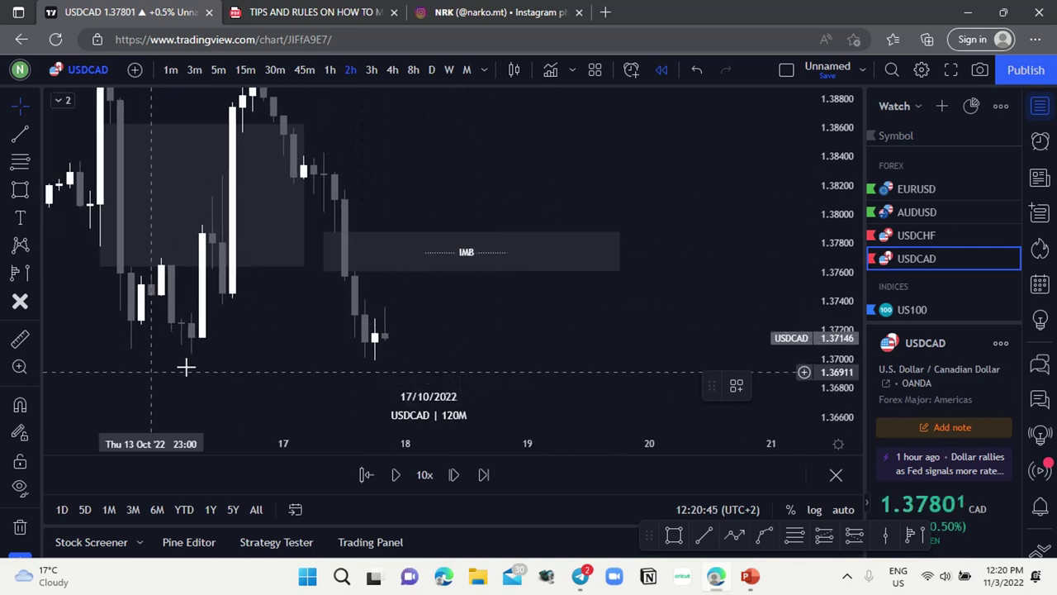
Draw a rectangle at the 14 Oct low from about 1.3738 to 1.3704, spanning 14 Oct 07:00 to 17 Oct 03:00.
left_click(674, 536)
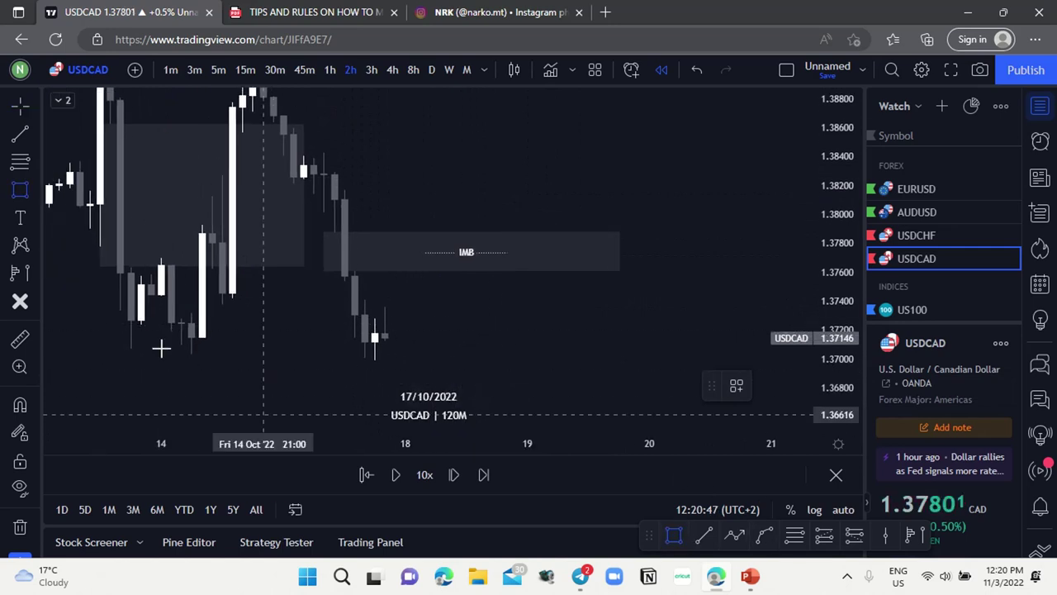
left_click_drag(211, 302, 293, 353)
left_click_drag(212, 328, 202, 330)
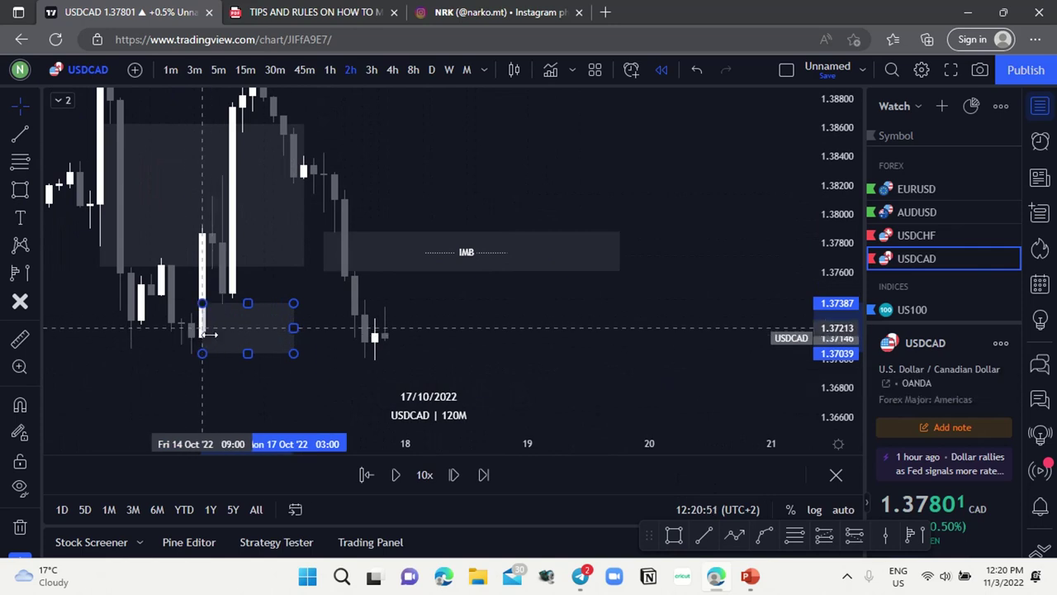
left_click(217, 378)
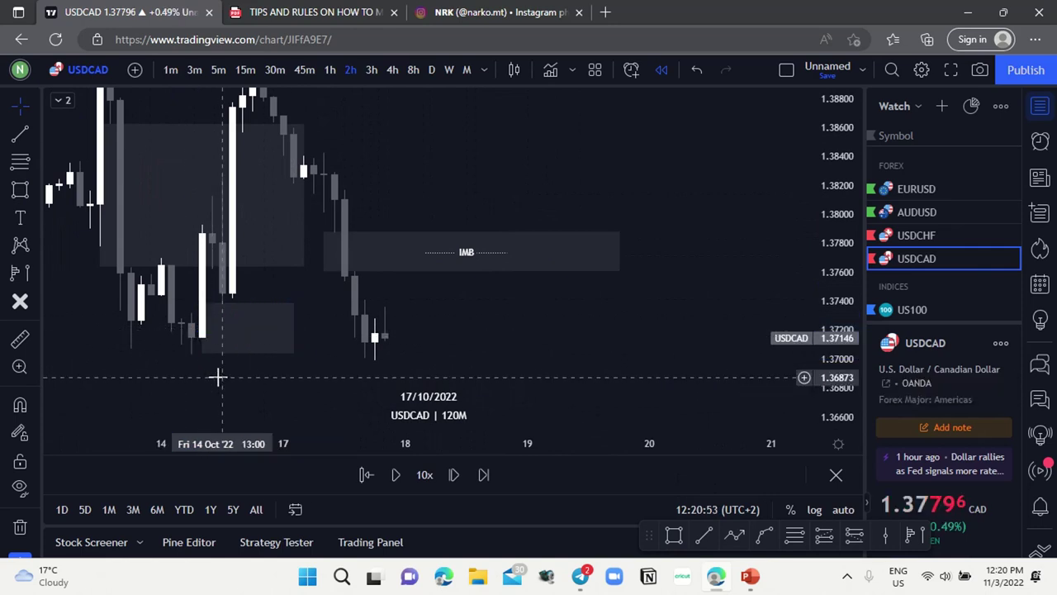
left_click(216, 343)
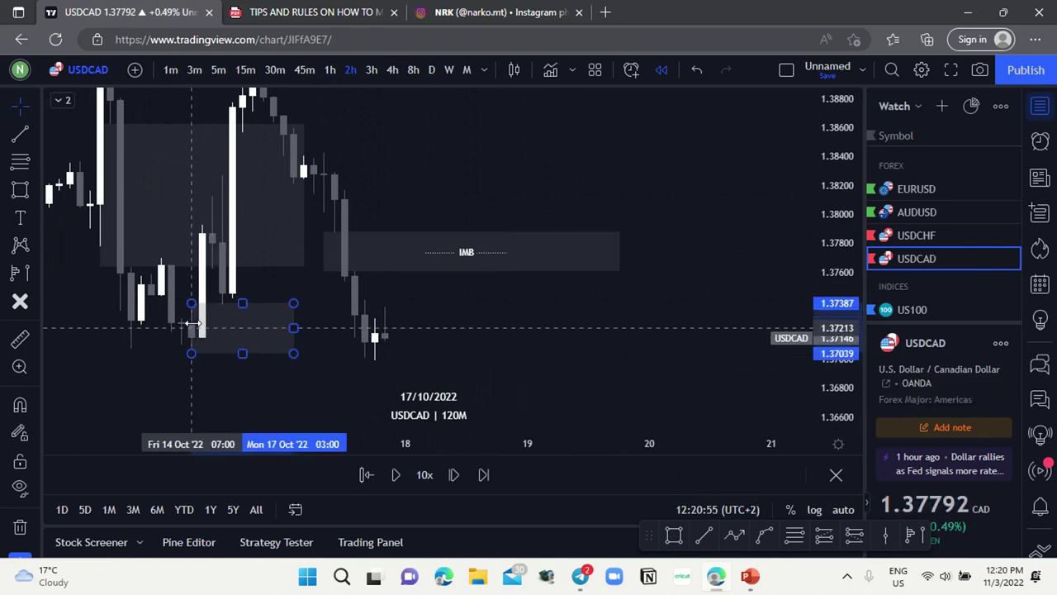
left_click(219, 376)
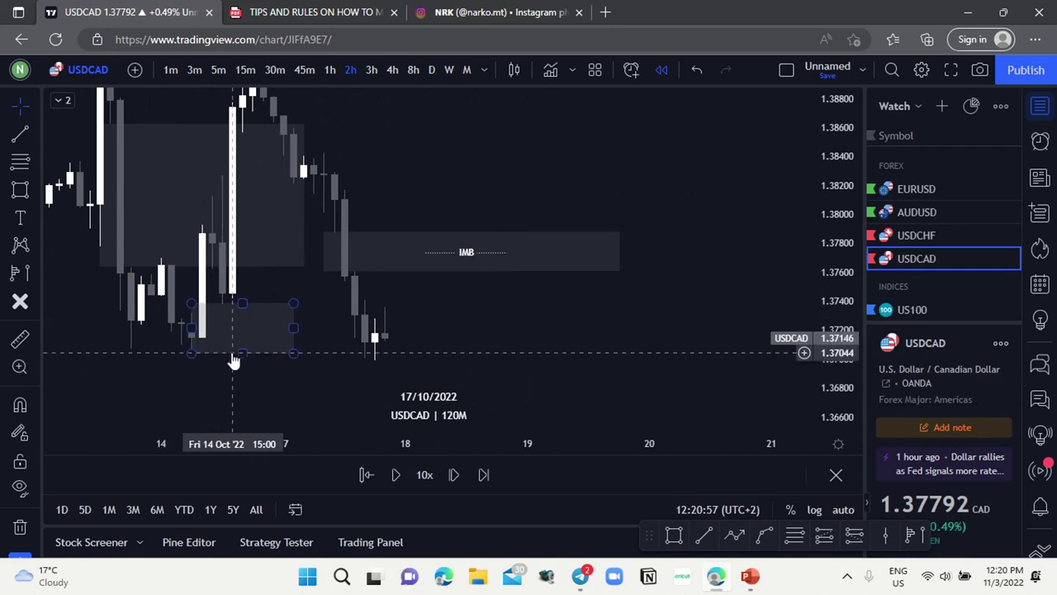
left_click(236, 355)
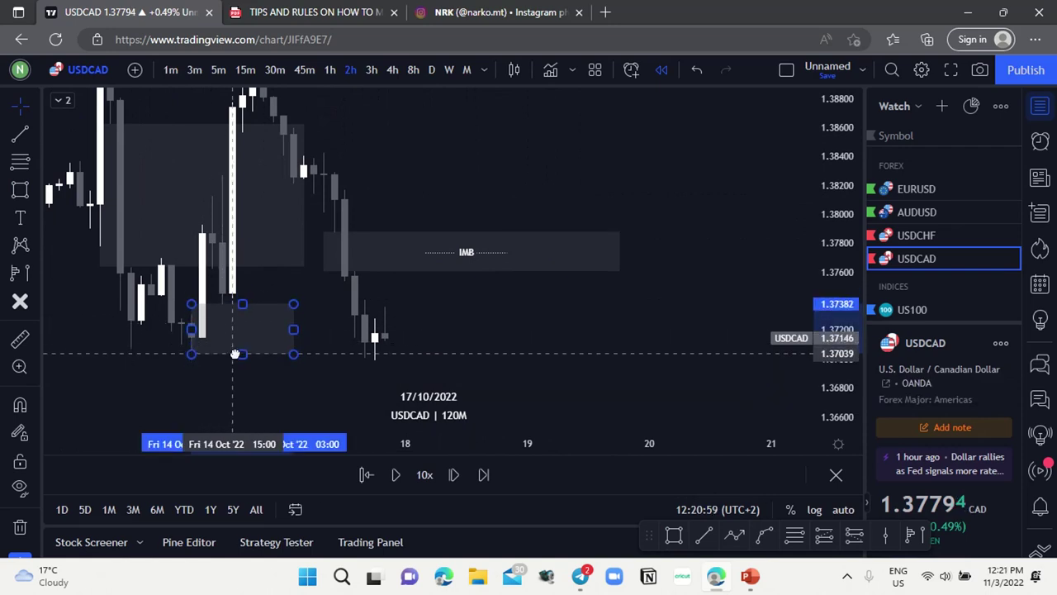
Raise the lower edge of the 14 Oct rectangle to 1.37317 and move its left edge to 14 Oct 05:00.
left_click_drag(235, 353, 397, 335)
scroll(244, 333, "up", 2)
left_click_drag(837, 379, 836, 236)
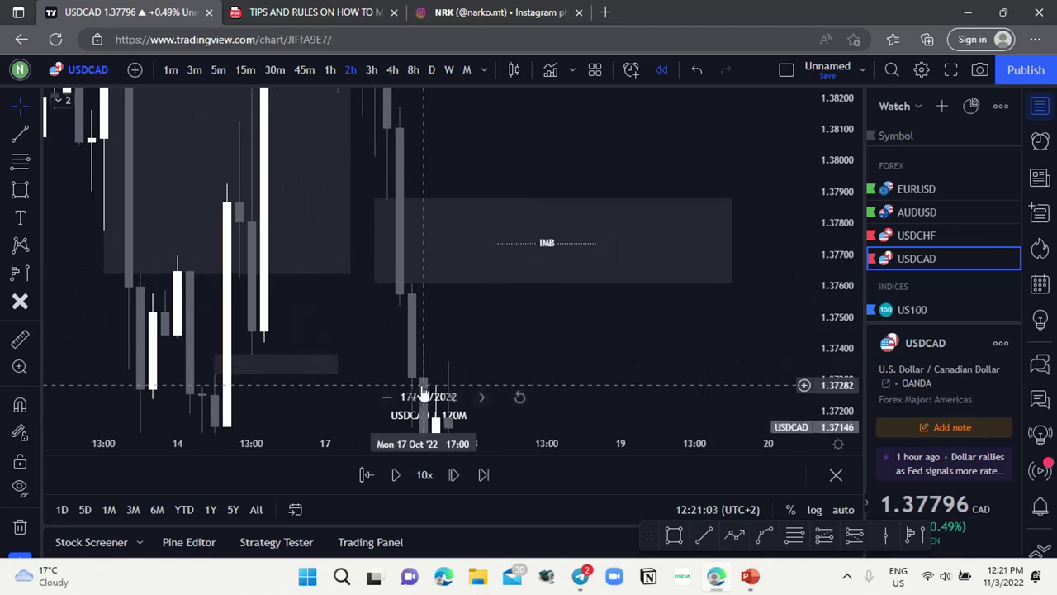
left_click_drag(424, 385, 471, 354)
left_click_drag(259, 334, 251, 333)
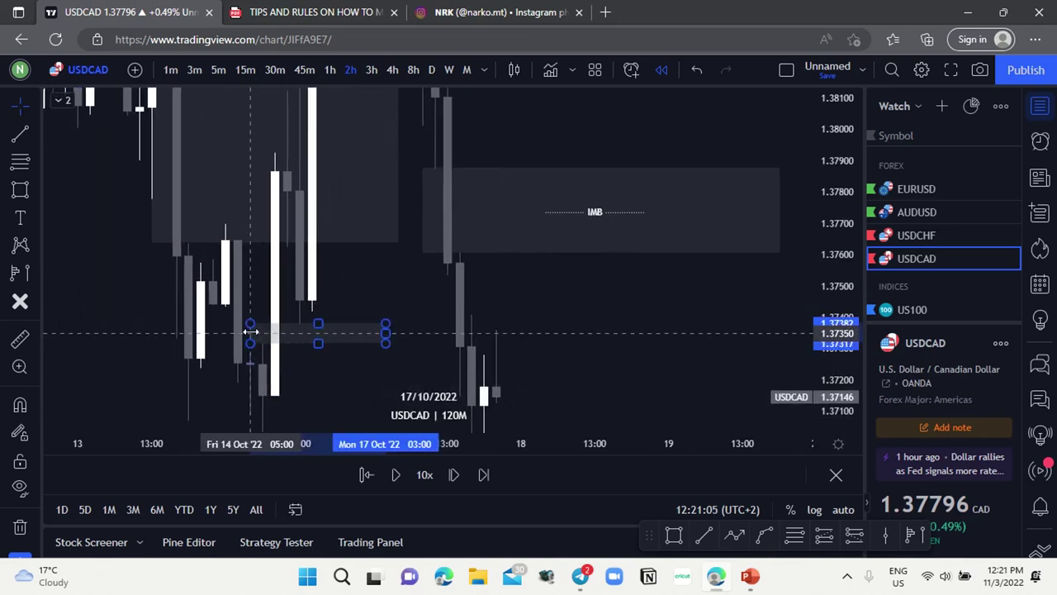
left_click(385, 352)
Delete the small rectangle drawn at the 14 Oct low.
left_click(319, 337)
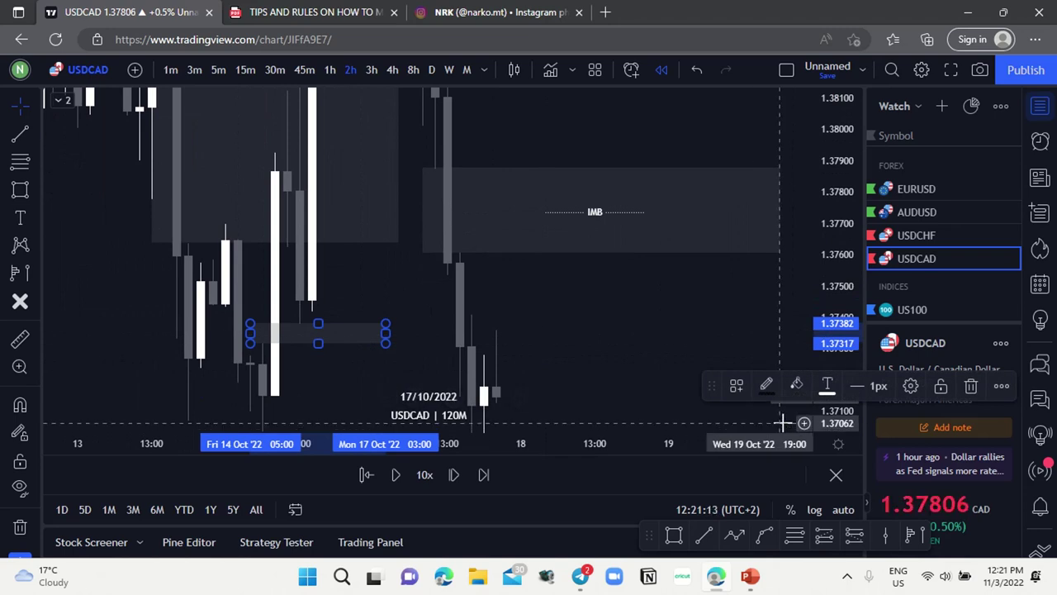
left_click(971, 387)
scroll(517, 347, "down", 3)
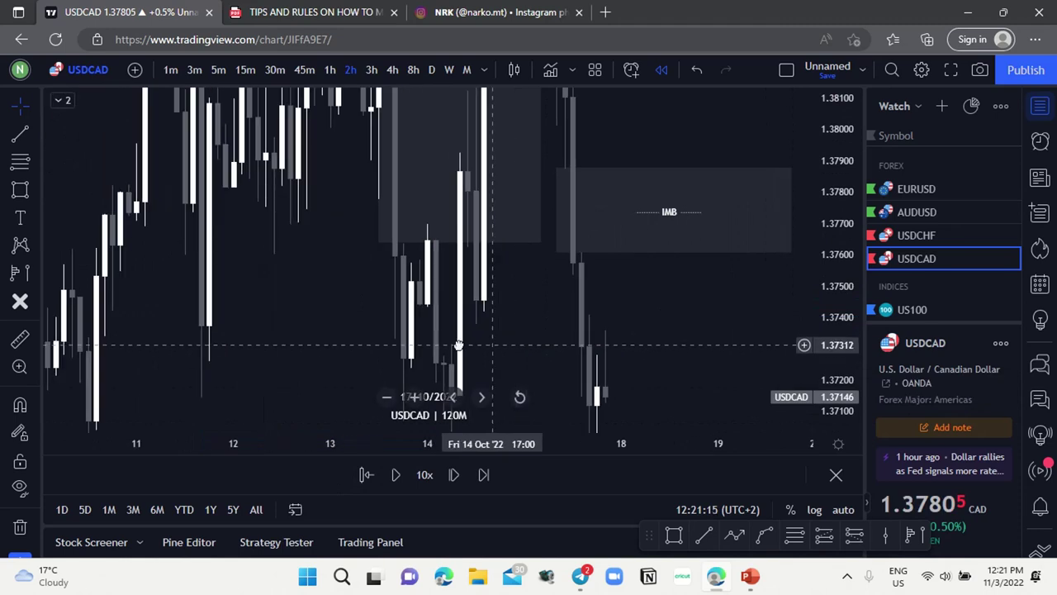
Extend the right edge of the IMB rectangle to early 20 Oct.
left_click_drag(493, 345, 404, 345)
left_click_drag(841, 246, 855, 330)
left_click_drag(519, 331, 422, 309)
scroll(578, 276, "down", 3)
left_click_drag(832, 237, 835, 293)
left_click_drag(547, 319, 422, 337)
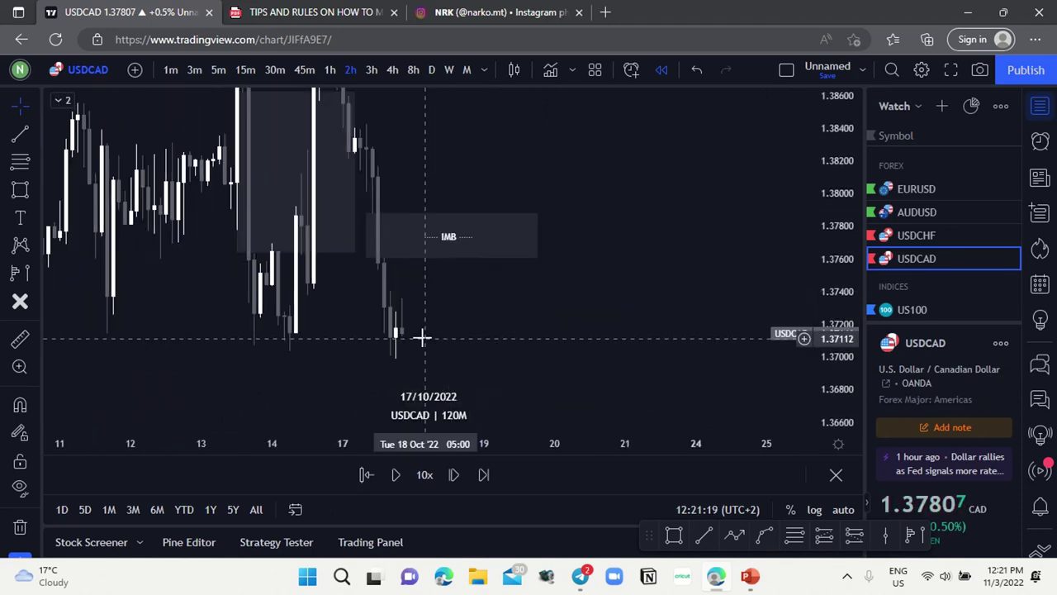
left_click_drag(539, 236, 561, 237)
left_click(504, 281)
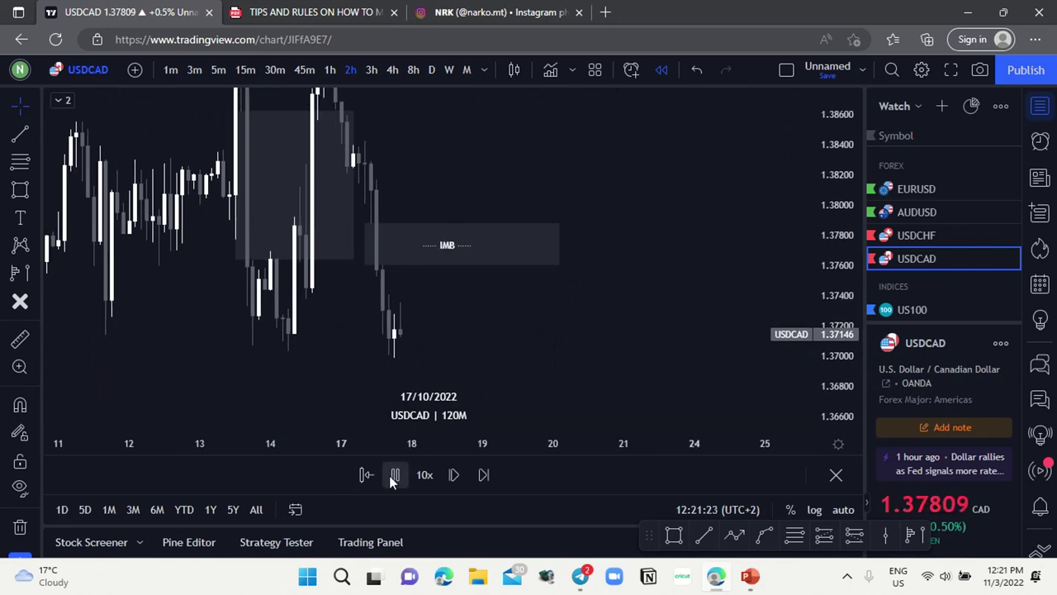
Play the replay from 17 Oct into 19 Oct to watch price return to the IMB zone.
left_click(390, 474)
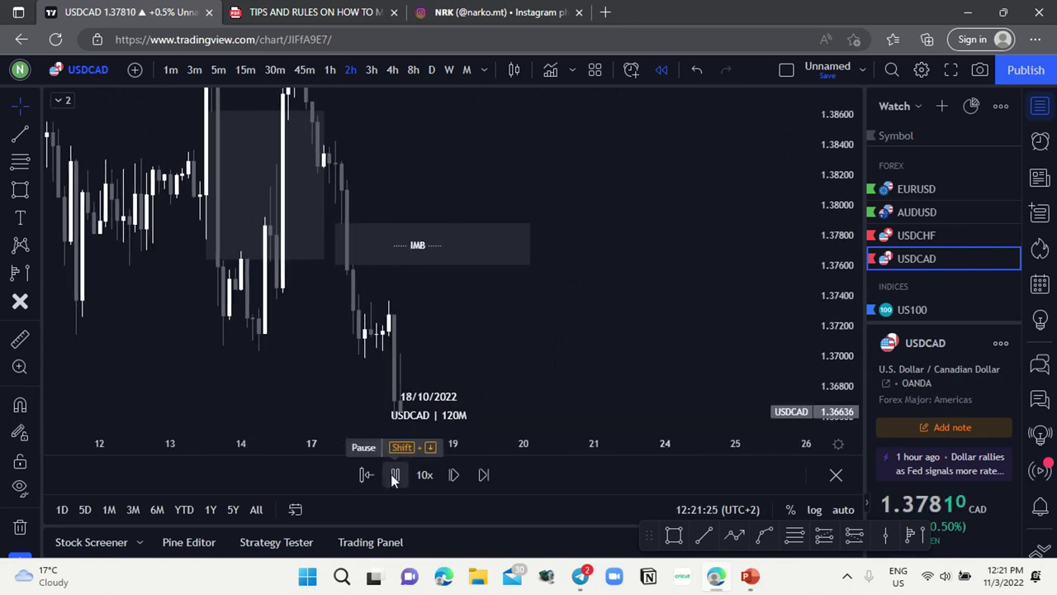
left_click(394, 476)
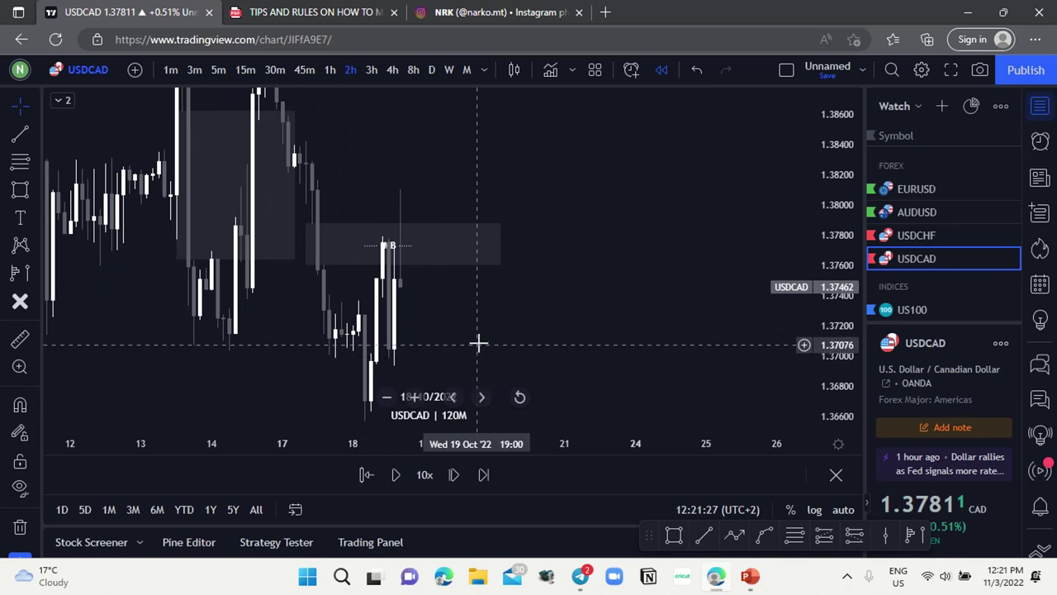
scroll(500, 304, "up", 4)
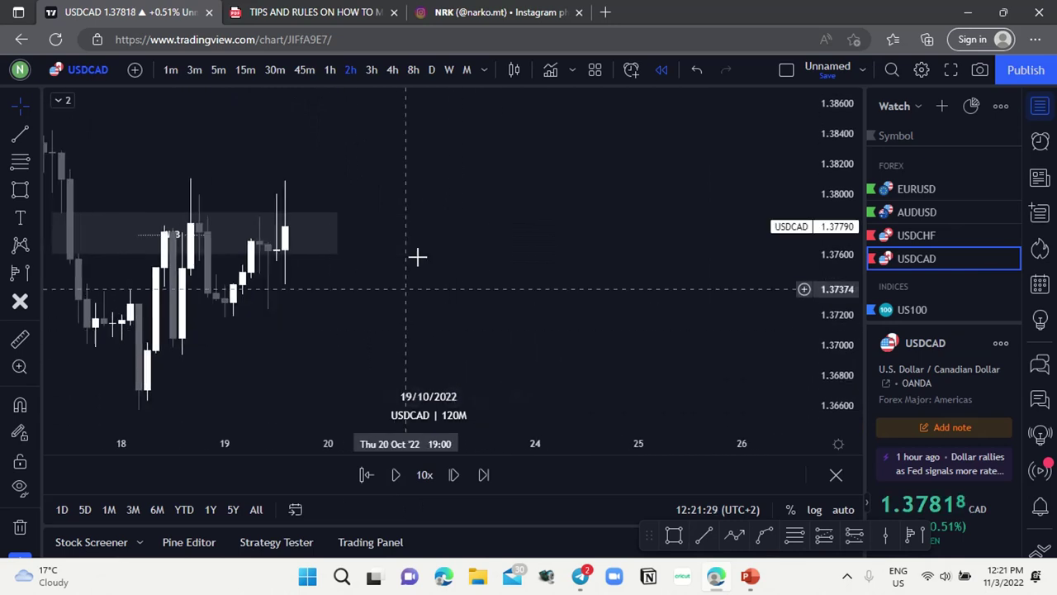
Extend the IMB rectangle to 20 Oct 19:00 and play the replay on to late 20 Oct.
left_click_drag(337, 234, 405, 234)
left_click(326, 327)
left_click_drag(340, 329, 445, 328)
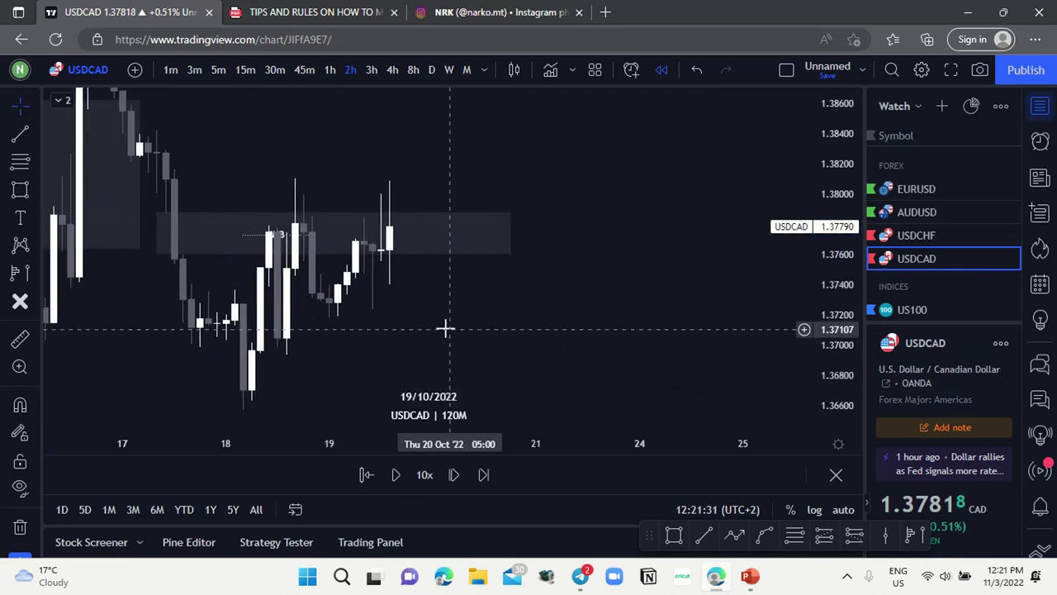
left_click(394, 475)
left_click(394, 475)
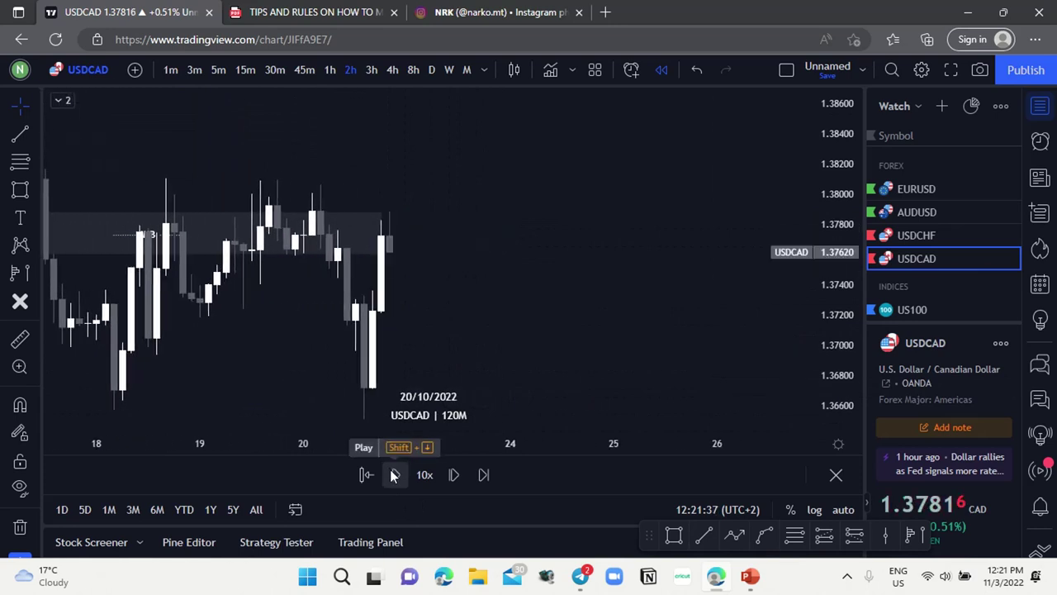
Rewind the replay to early 19 Oct, at about 03:00.
left_click_drag(455, 336, 531, 300)
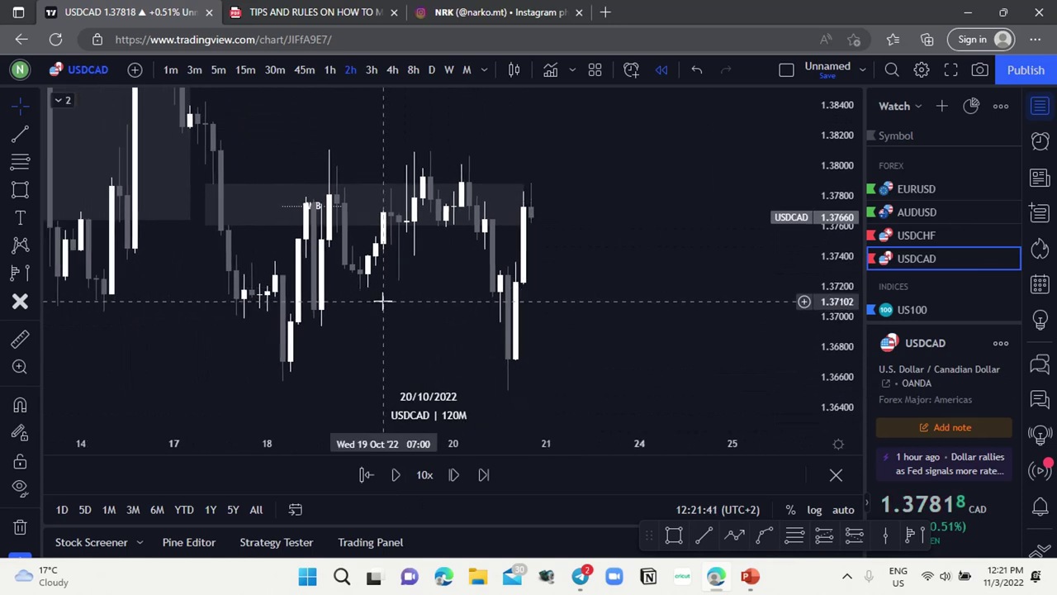
left_click(366, 474)
left_click(367, 296)
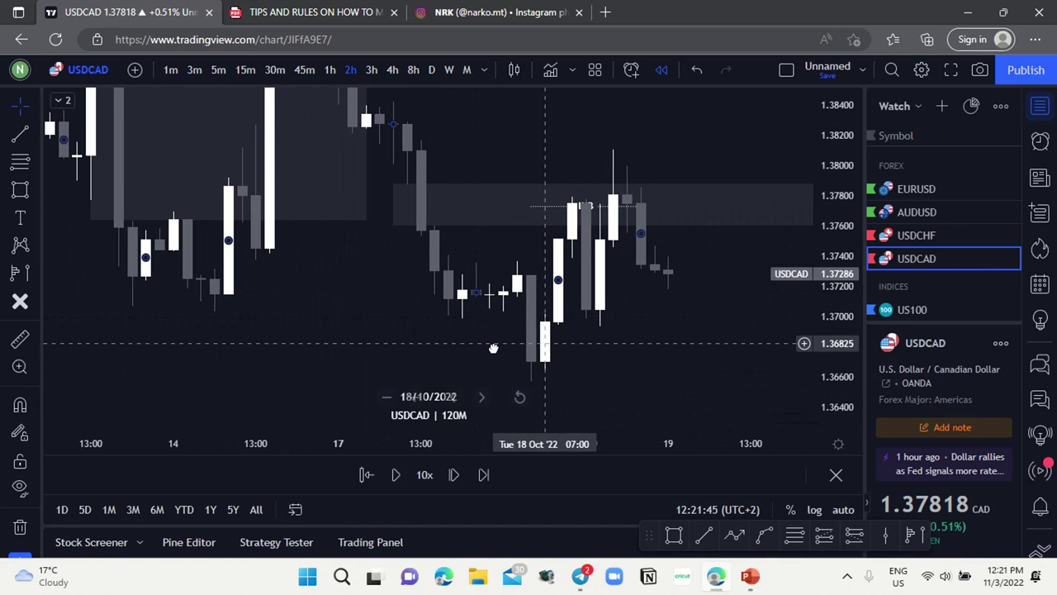
Delete the IMB rectangle and its dotted IMB label line.
left_click(603, 225)
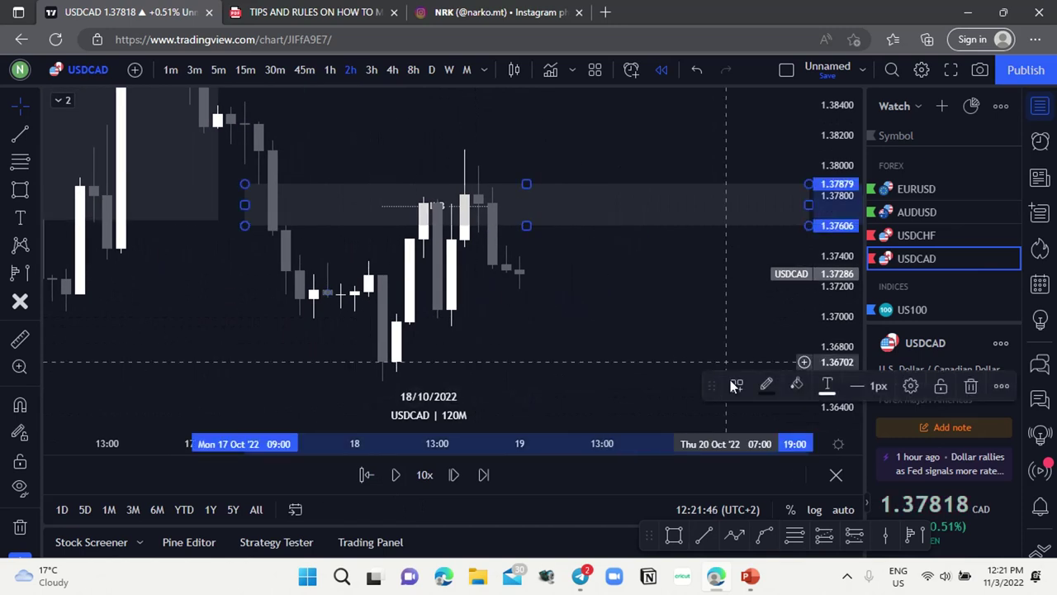
left_click(971, 385)
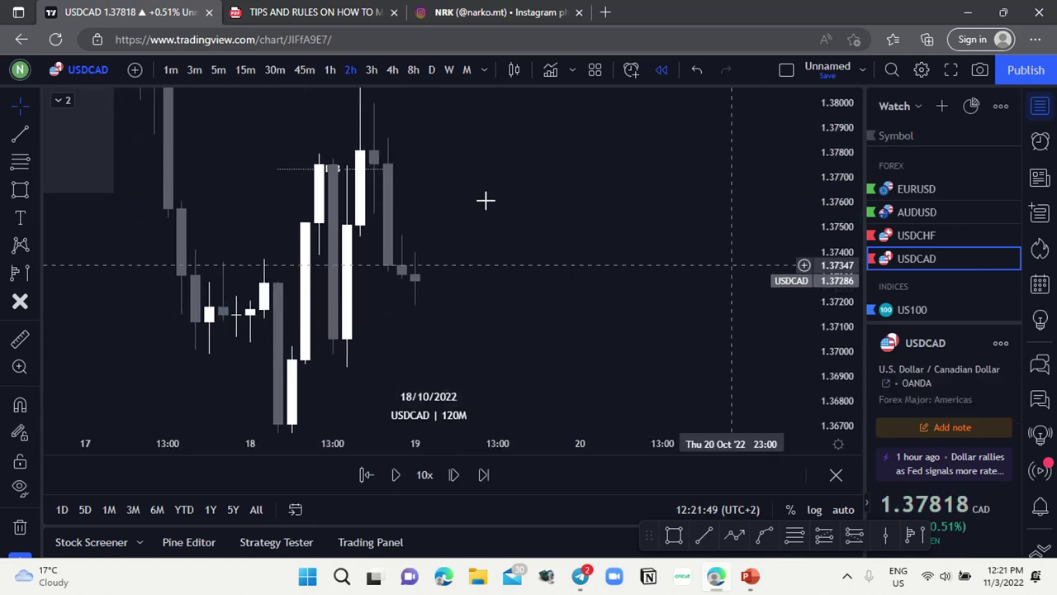
left_click(349, 169)
left_click(972, 385)
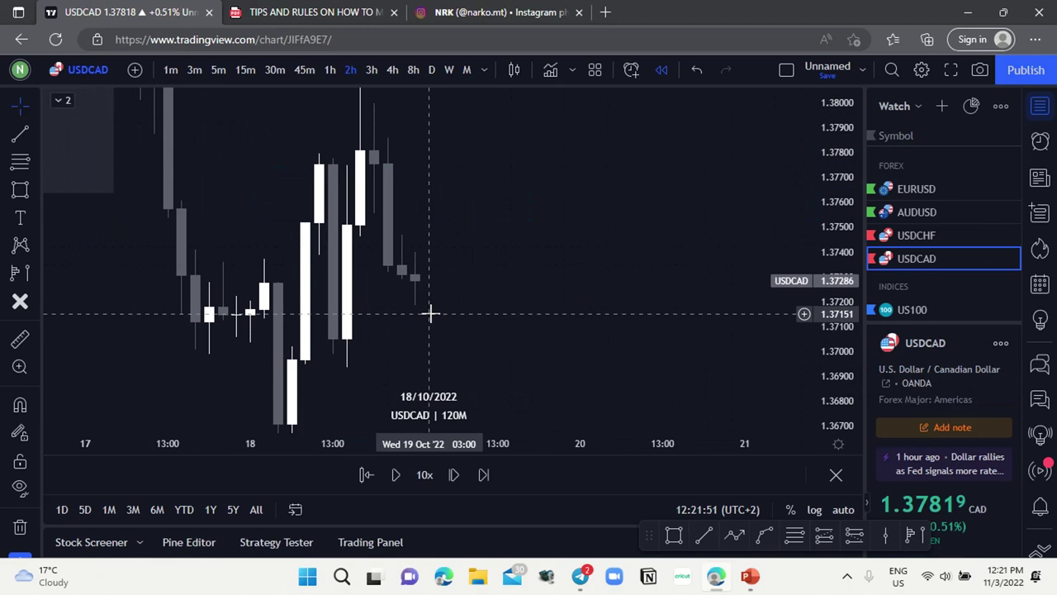
Show the chart in full-screen mode with the 18 Oct candles in view.
left_click_drag(824, 344, 840, 320)
left_click_drag(512, 323, 446, 340)
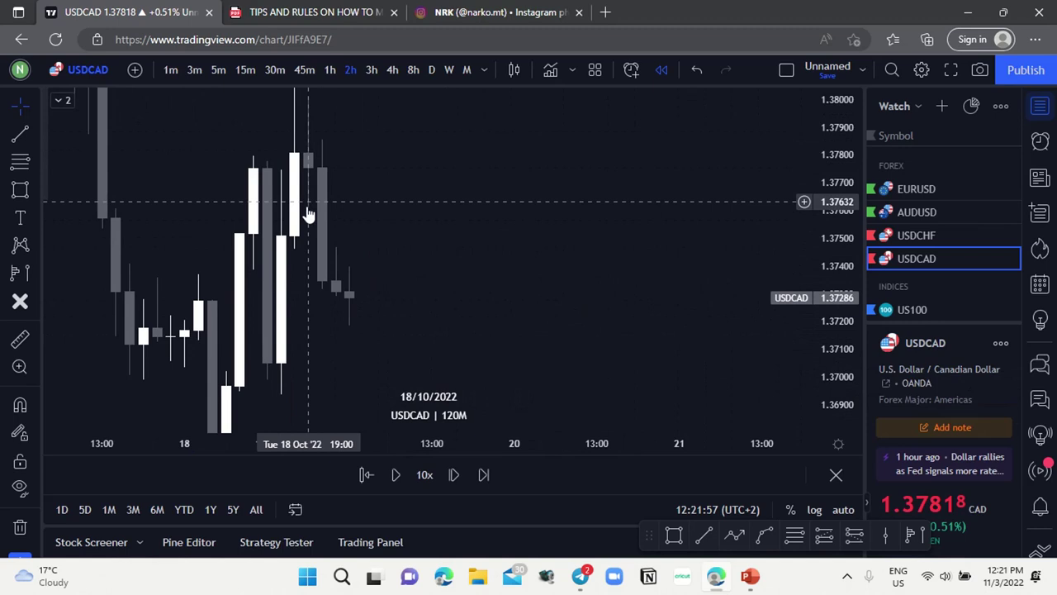
left_click(340, 275)
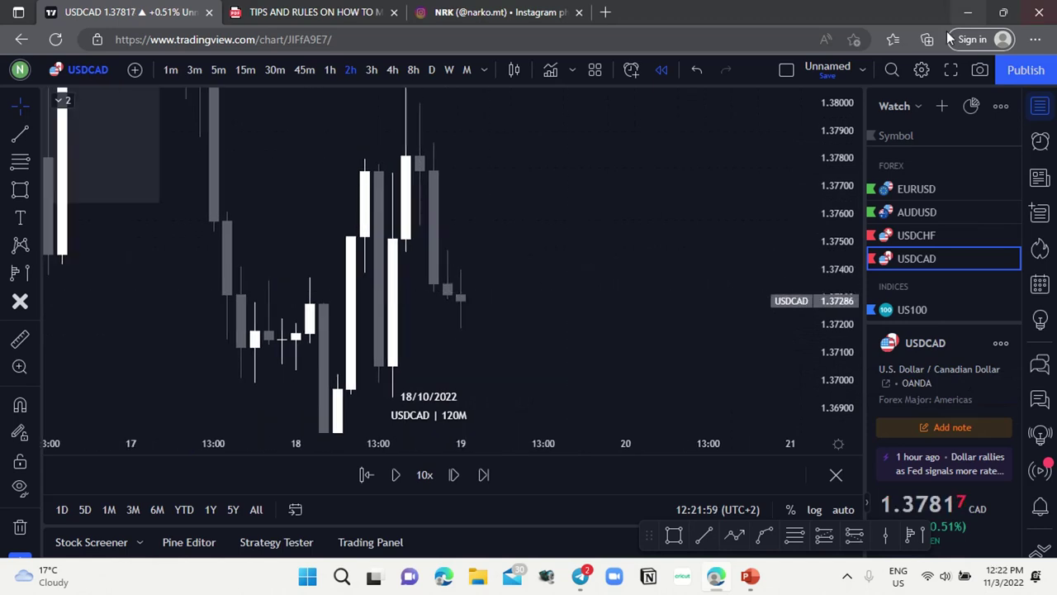
left_click(952, 70)
Draw a narrow rectangle from about 1.3757 to 1.3747, spanning 18 Oct 17:00 to 19 Oct 21:00.
scroll(795, 323, "up", 4)
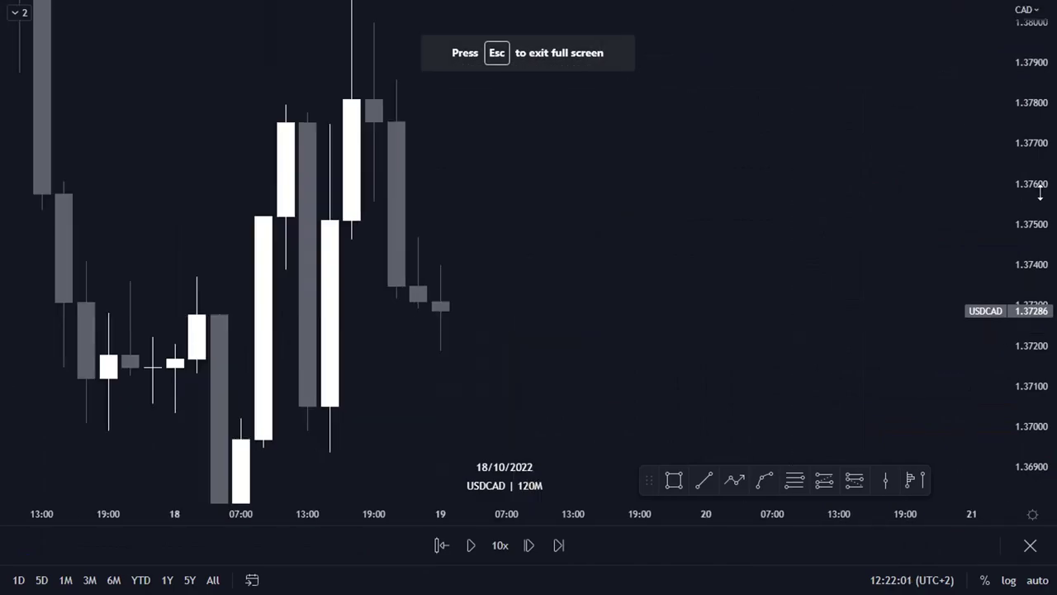
scroll(519, 283, "down", 2)
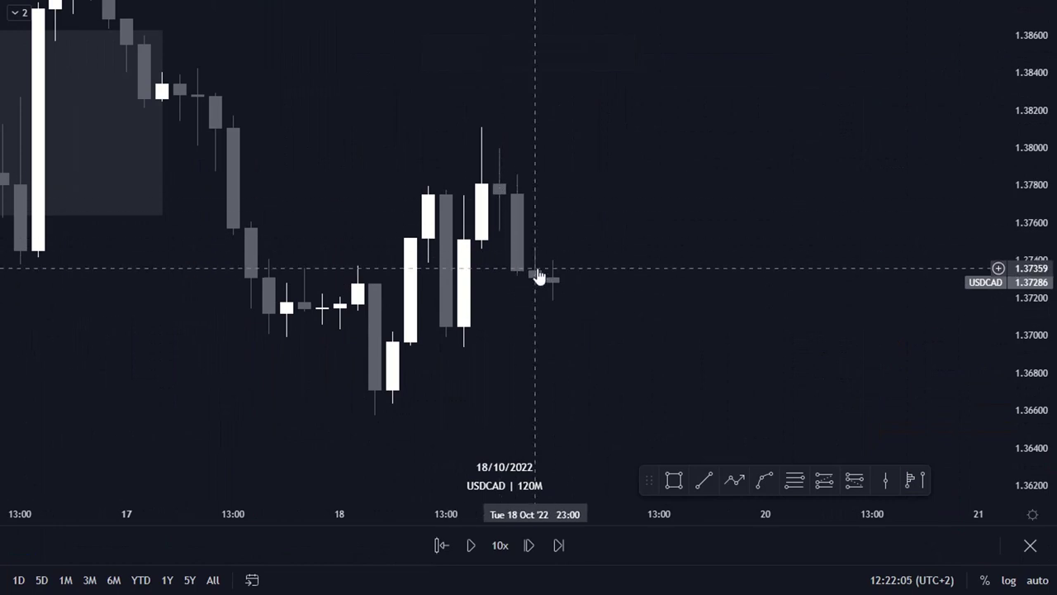
left_click(675, 482)
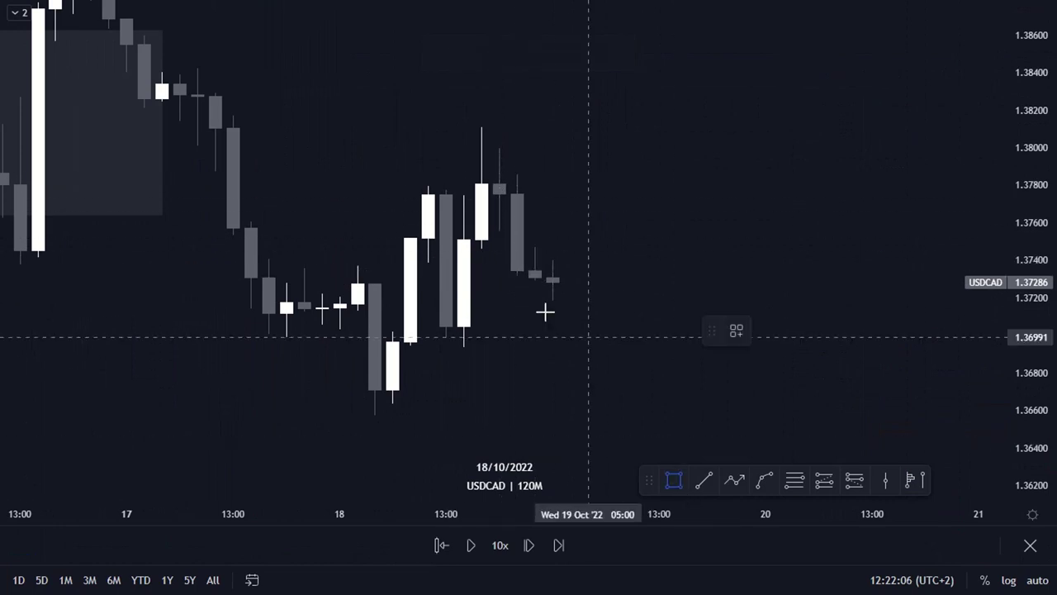
left_click(485, 228)
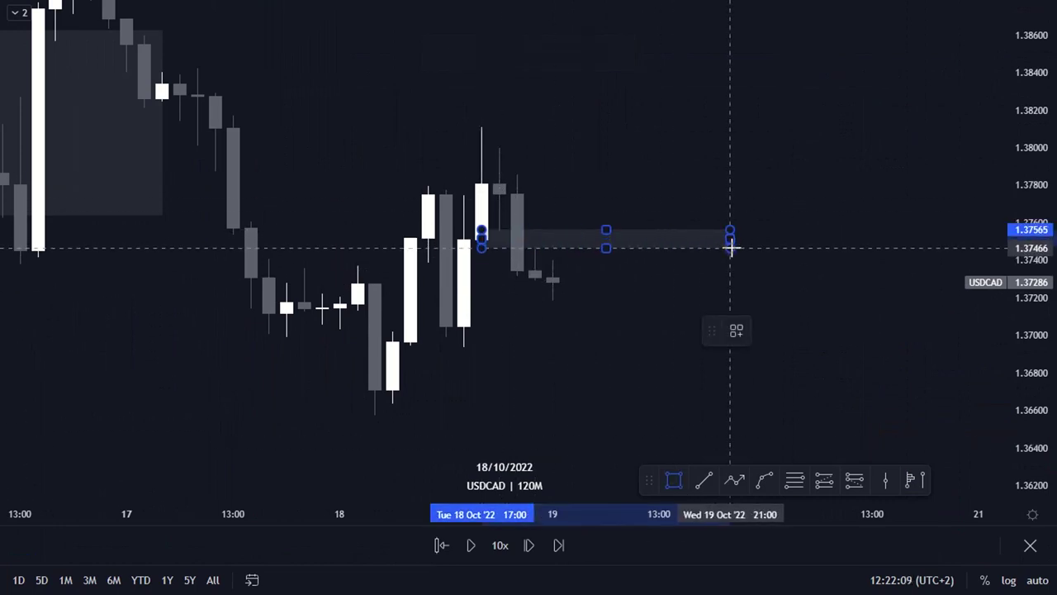
left_click(730, 244)
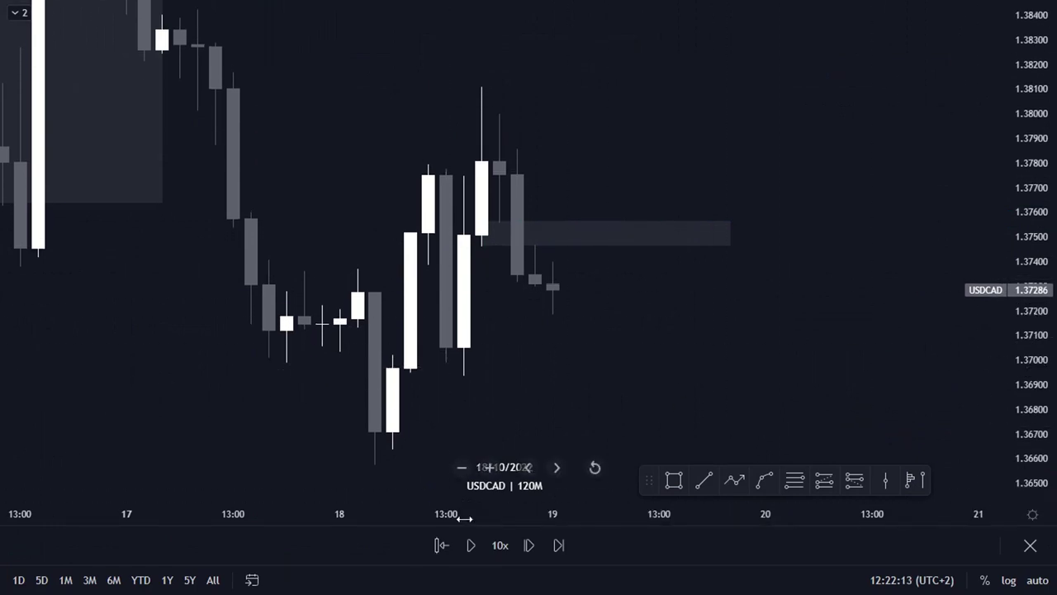
Play the replay to late 19 Oct to watch how price reacts to the narrow zone.
left_click(470, 545)
left_click(470, 544)
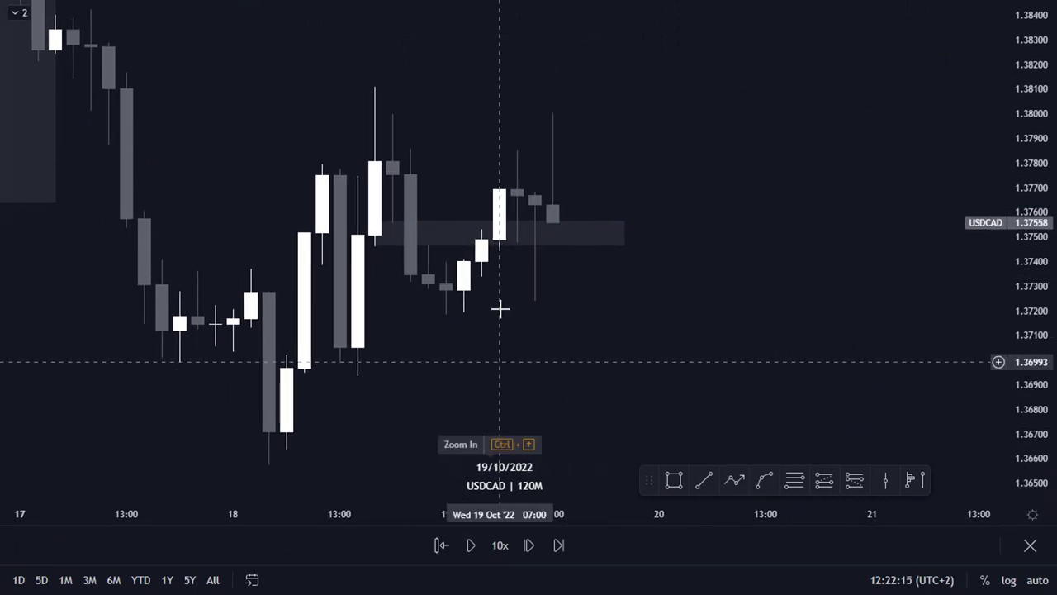
key("shift+Right")
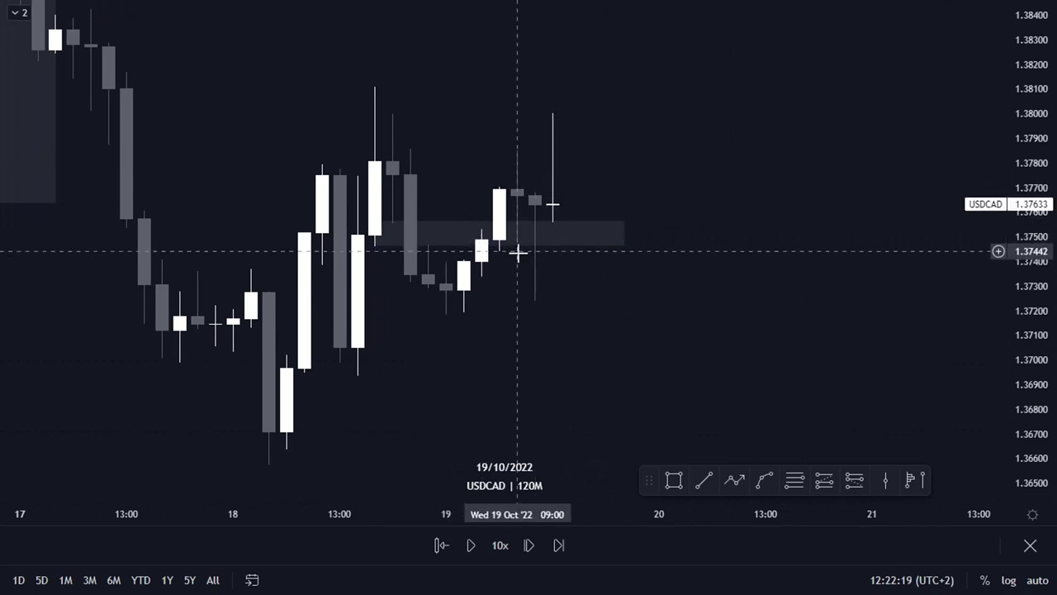
left_click(471, 545)
scroll(550, 347, "down", 4)
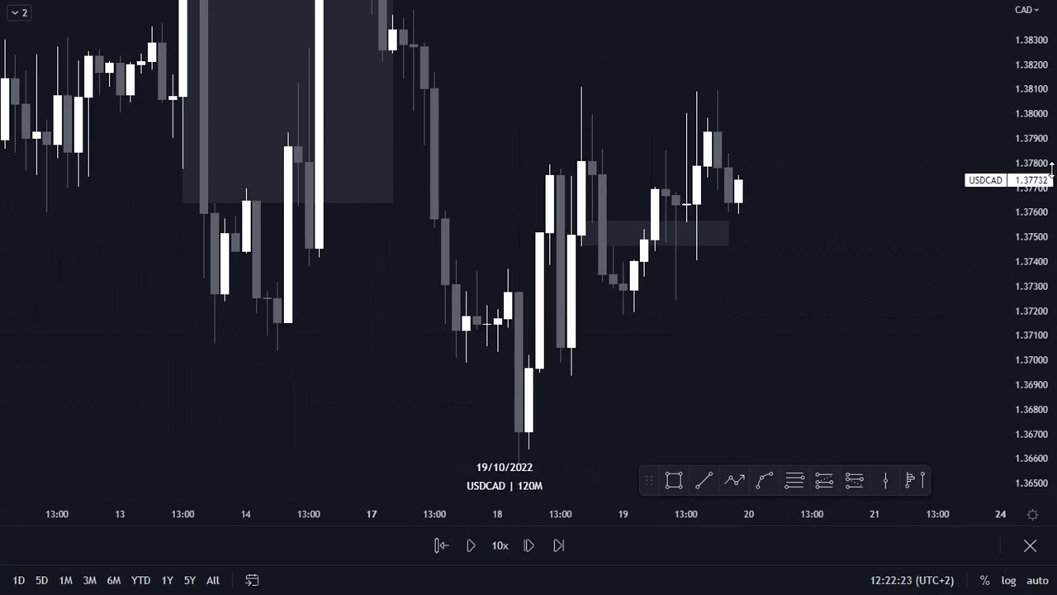
Rewind the replay to 18 Oct 07:00.
left_click_drag(1048, 171, 1016, 350)
scroll(635, 351, "down", 2)
left_click_drag(635, 351, 385, 348)
scroll(381, 347, "up", 1)
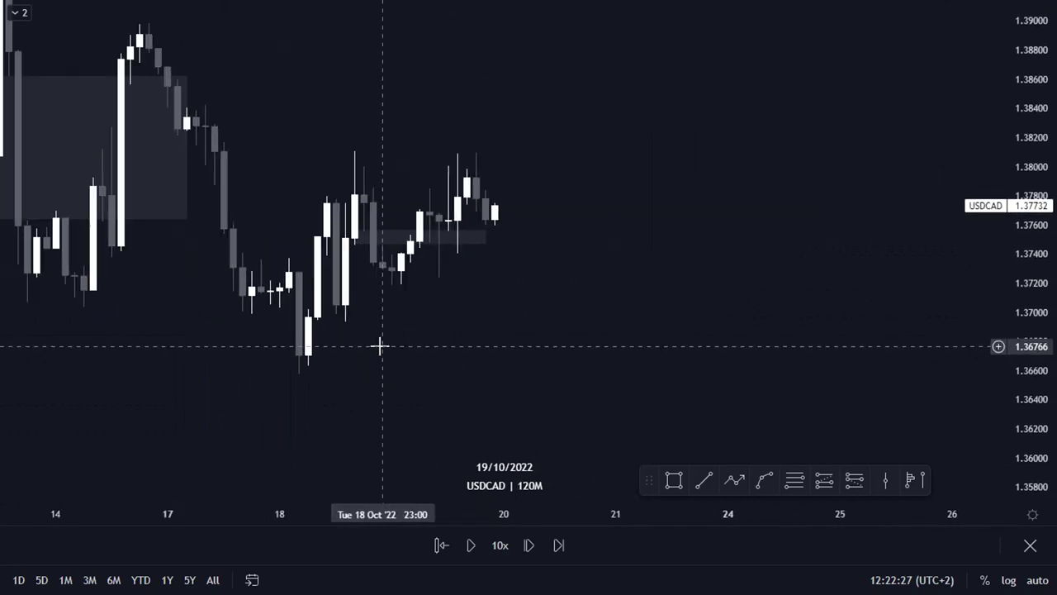
left_click_drag(335, 336, 463, 363)
left_click(440, 546)
left_click(436, 344)
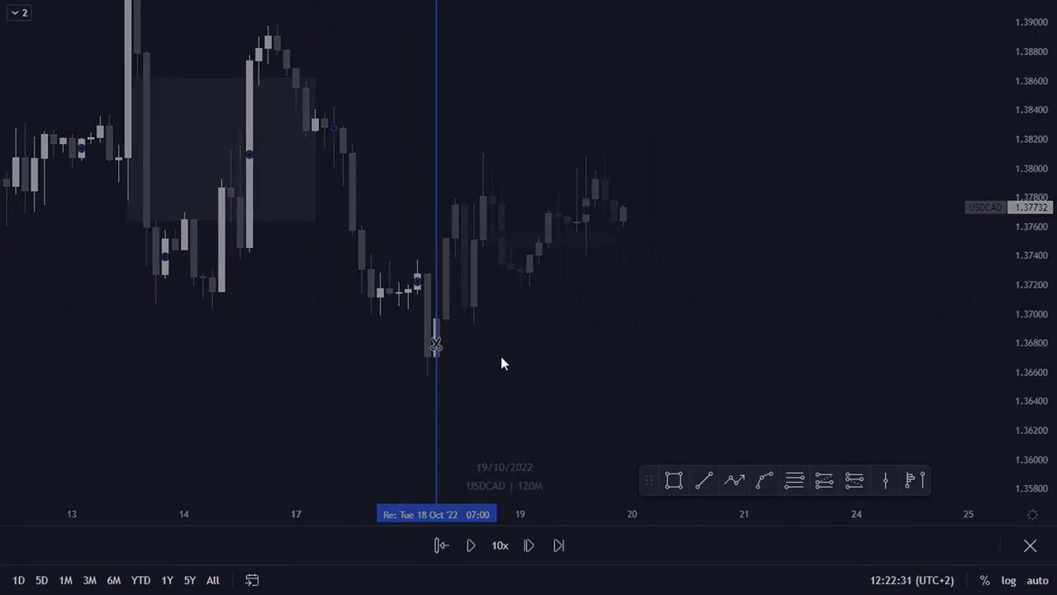
Delete the narrow rectangle spanning 18 Oct 17:00 to 19 Oct 21:00.
scroll(446, 371, "up", 1)
left_click(670, 239)
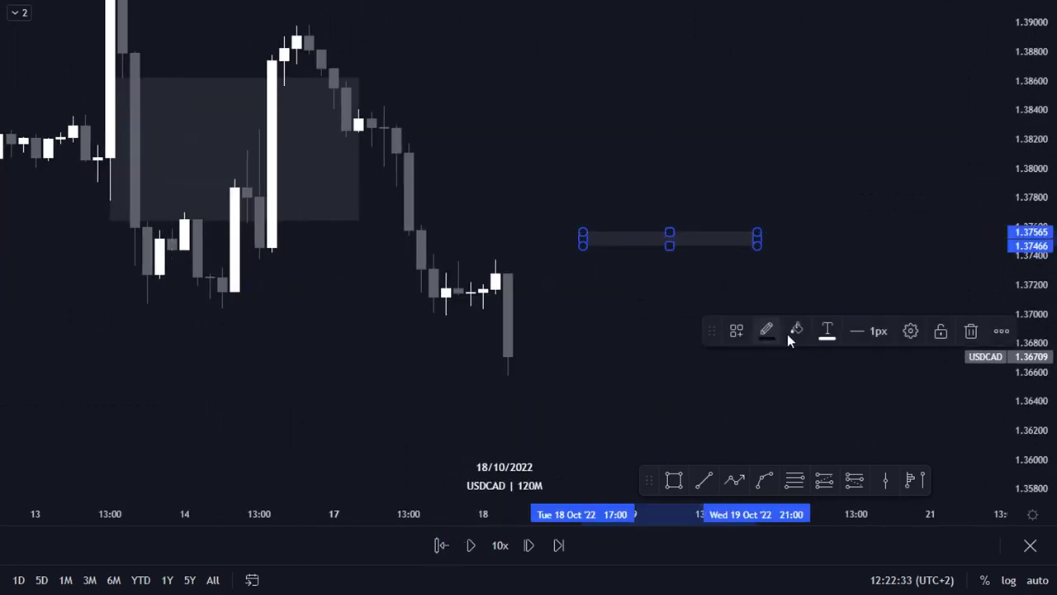
left_click(972, 331)
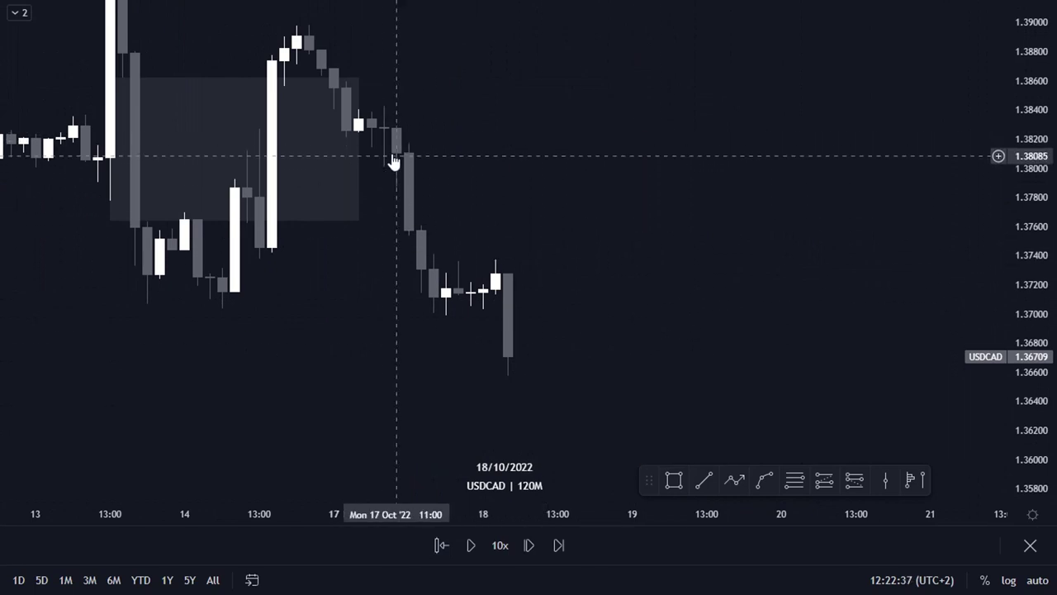
Draw a rectangle over the 17 Oct gap from about 1.3788 to 1.3761, spanning 17 Oct 09:00 to 19 Oct 05:00.
left_click(674, 480)
mouse_move(383, 185)
left_mouse_down()
mouse_move(604, 226)
mouse_move(656, 217)
left_mouse_up()
left_click(708, 338)
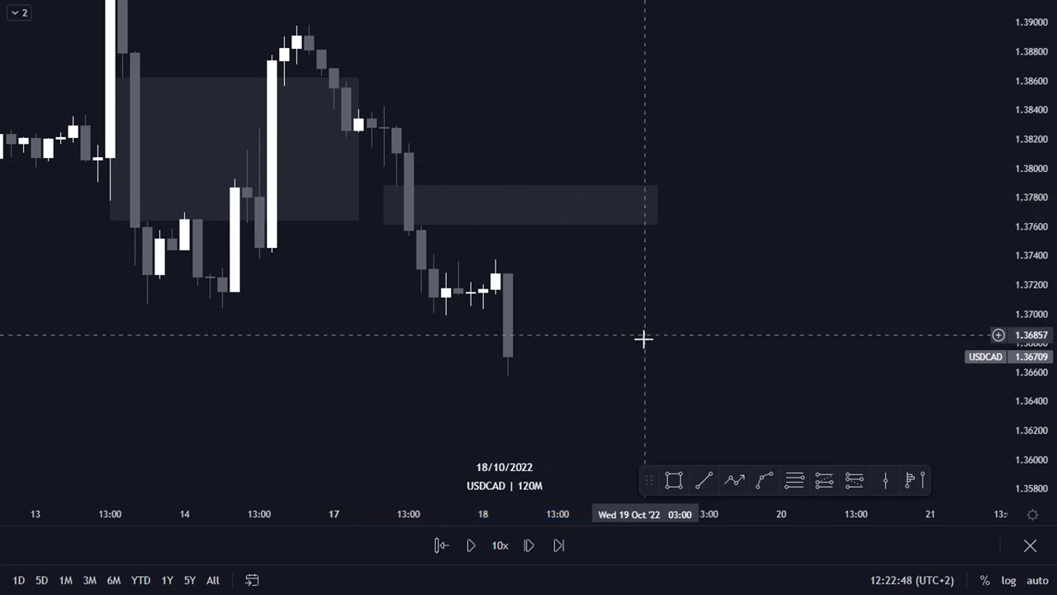
Draw a horizontal trend line in the rectangle at 1.37718, from about 18 Oct 01:00 to 13:00, and apply the IMBALANCE template.
left_click(704, 480)
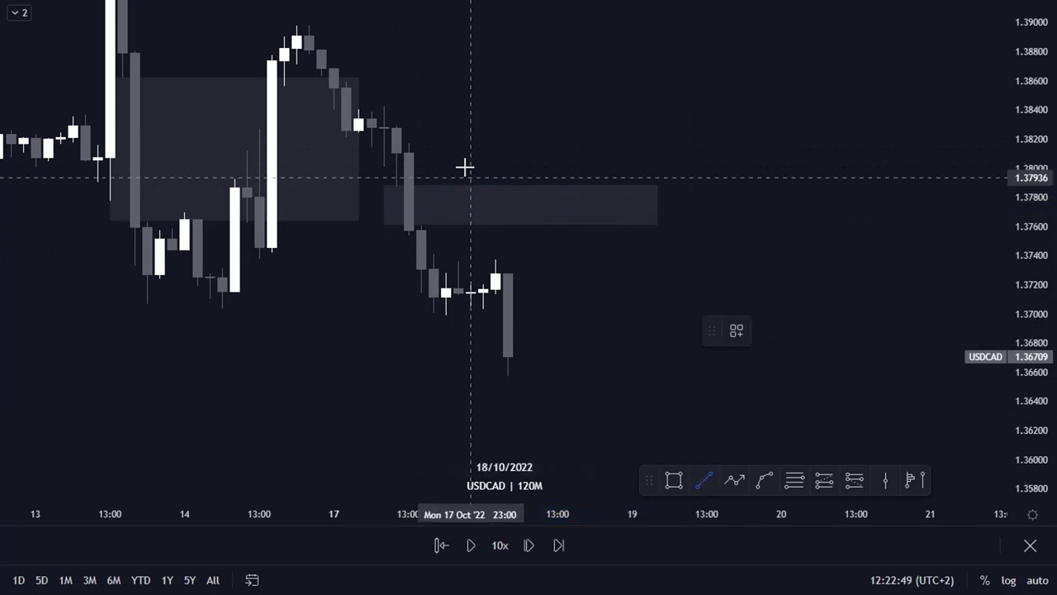
left_click(562, 220)
left_click(736, 334)
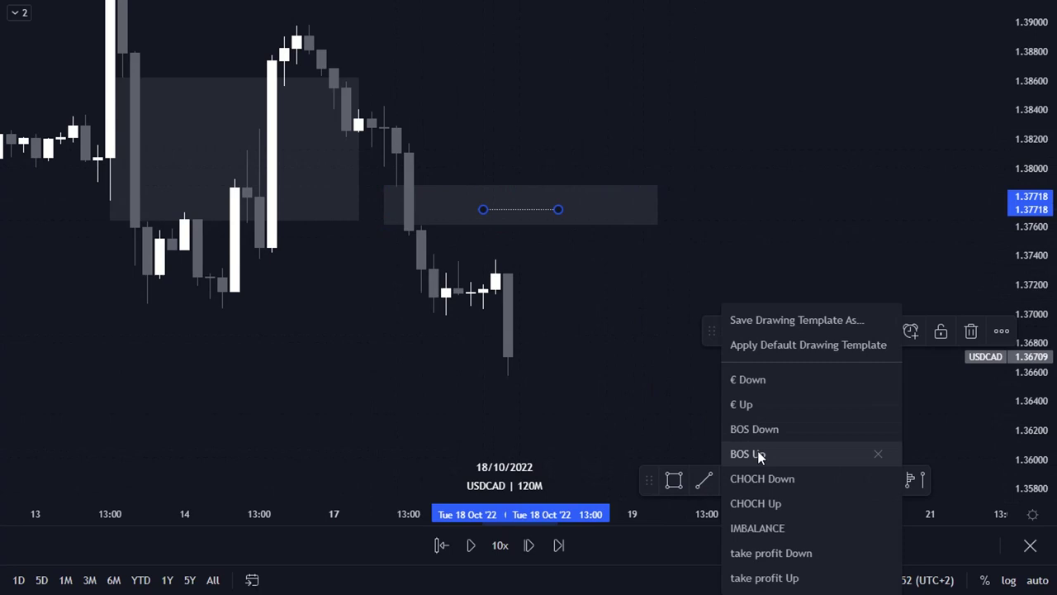
left_click(774, 528)
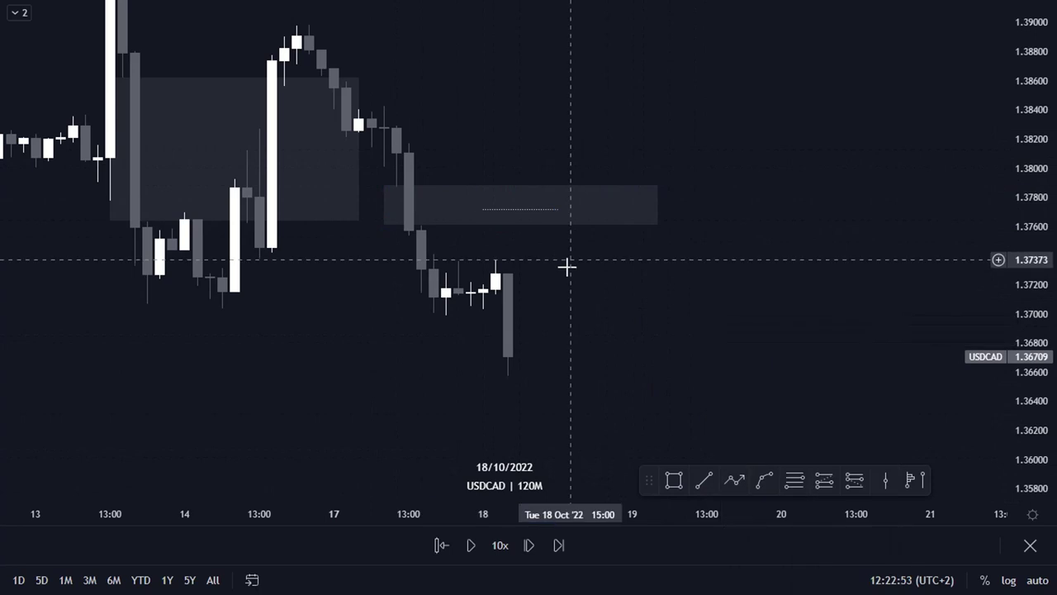
Play the replay through 18 Oct to watch price reach the new imbalance zone.
left_click(470, 545)
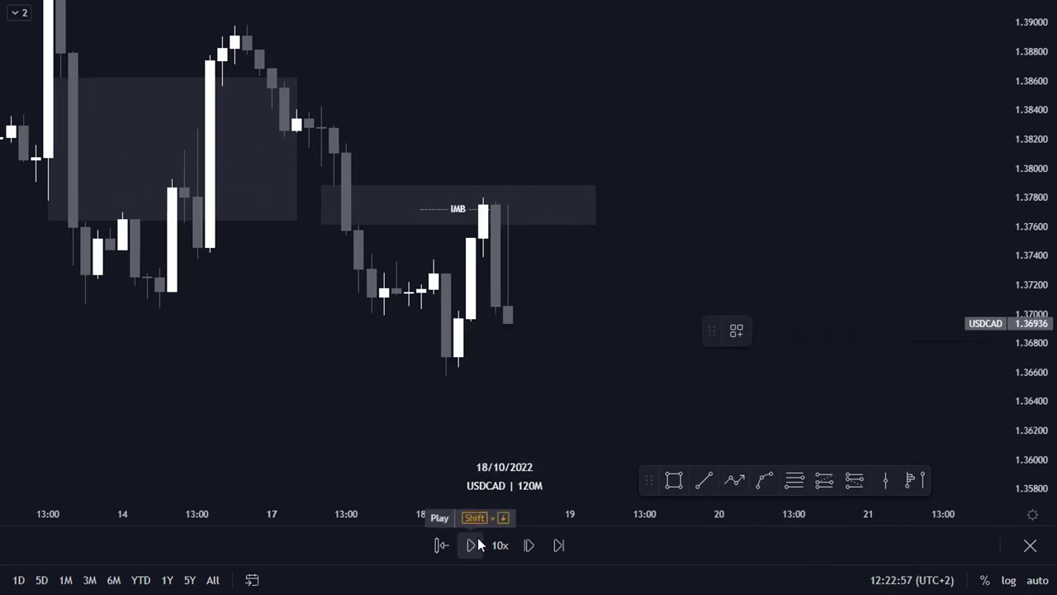
Resume the USDCAD replay on 18 Oct to watch how price reacts inside the imbalance zone.
left_click(477, 541)
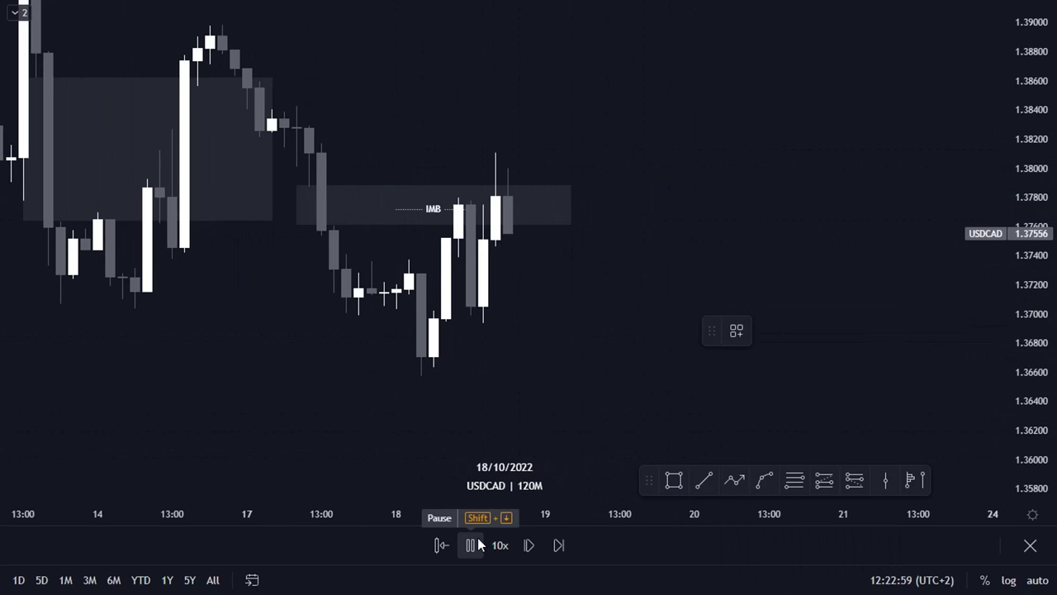
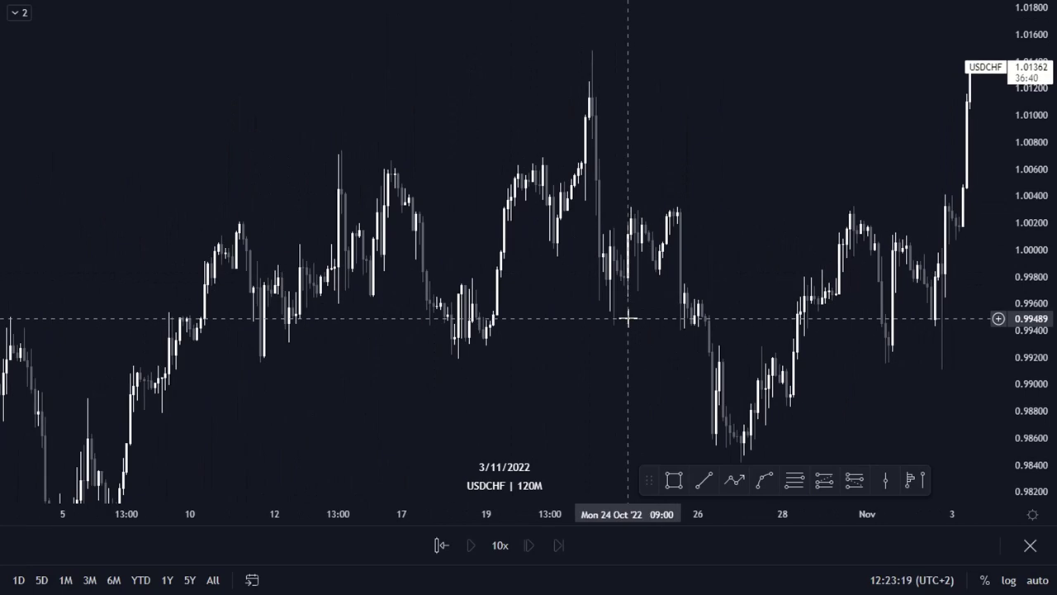
Set the USDCHF chart to the 8-hour interval and restart its replay from 17 June 2022.
type("8H")
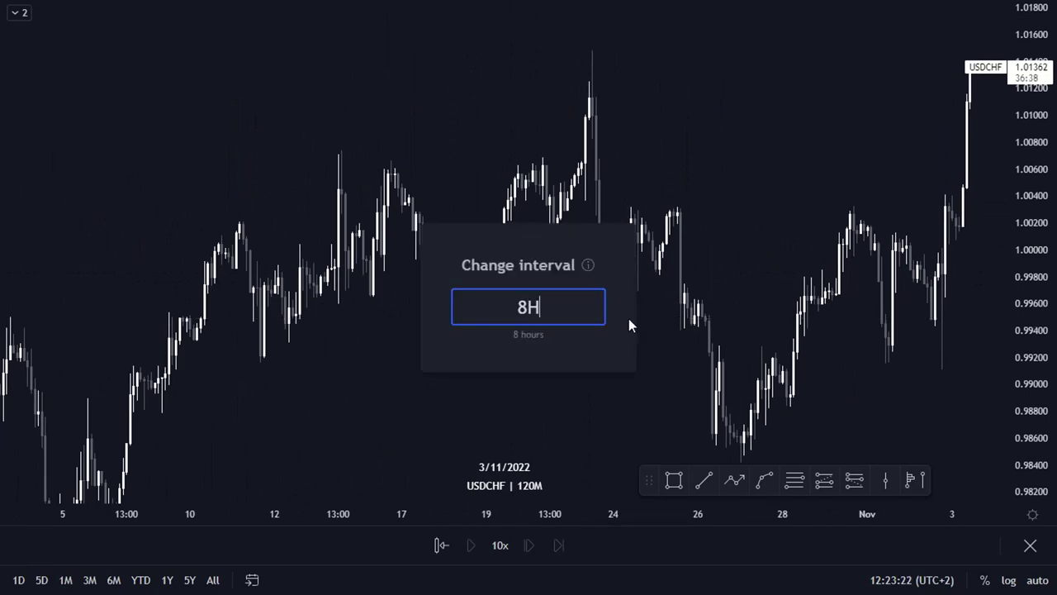
key("Return")
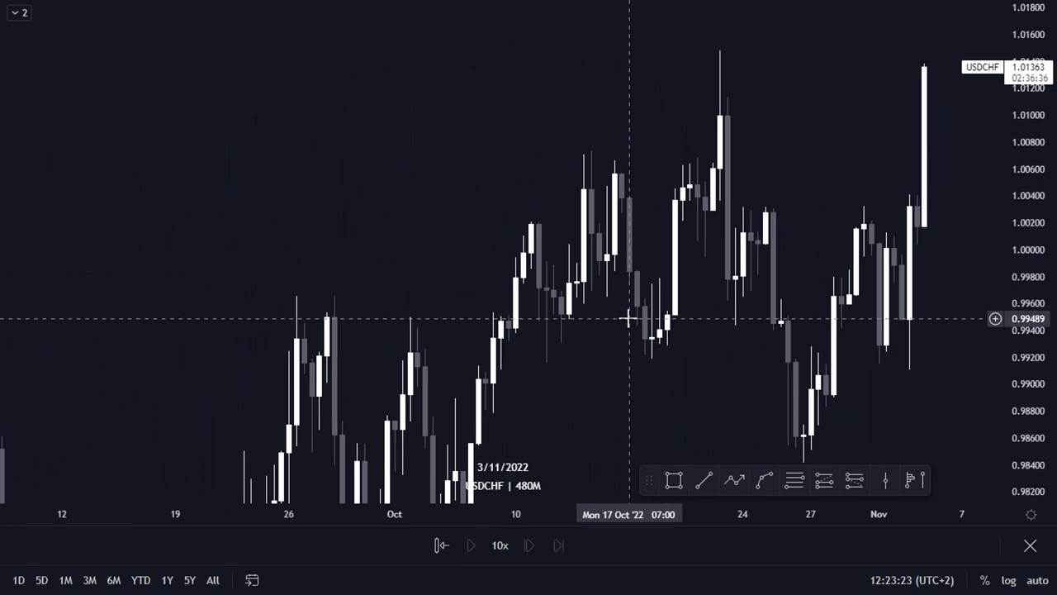
scroll(629, 318, "down", 2)
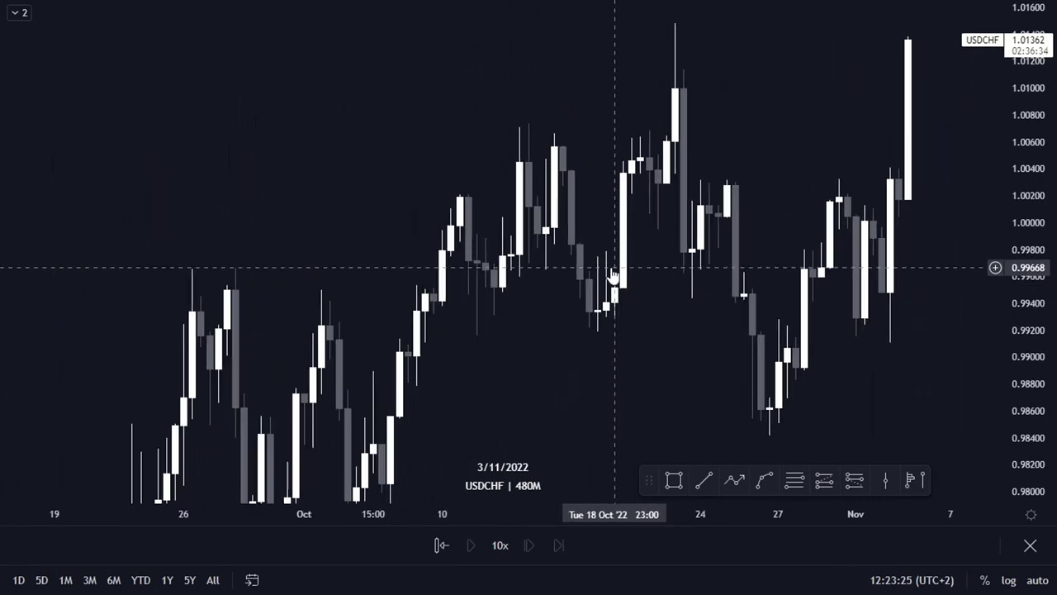
scroll(738, 232, "down", 3)
left_click_drag(1029, 154, 998, 366)
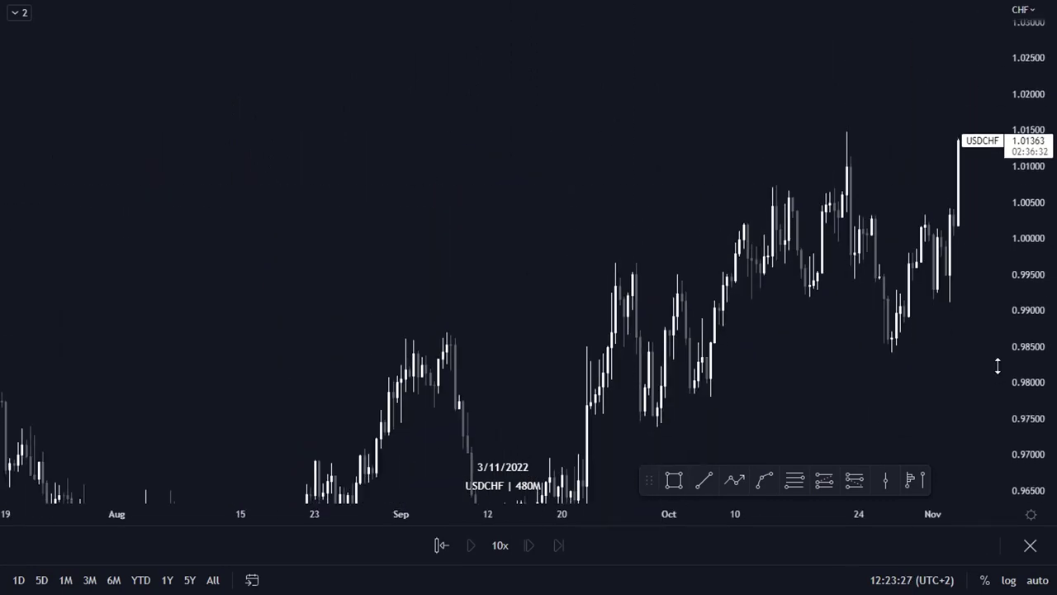
scroll(524, 312, "down", 5)
left_click_drag(524, 311, 490, 178)
left_click_drag(264, 313, 498, 342)
left_click(443, 544)
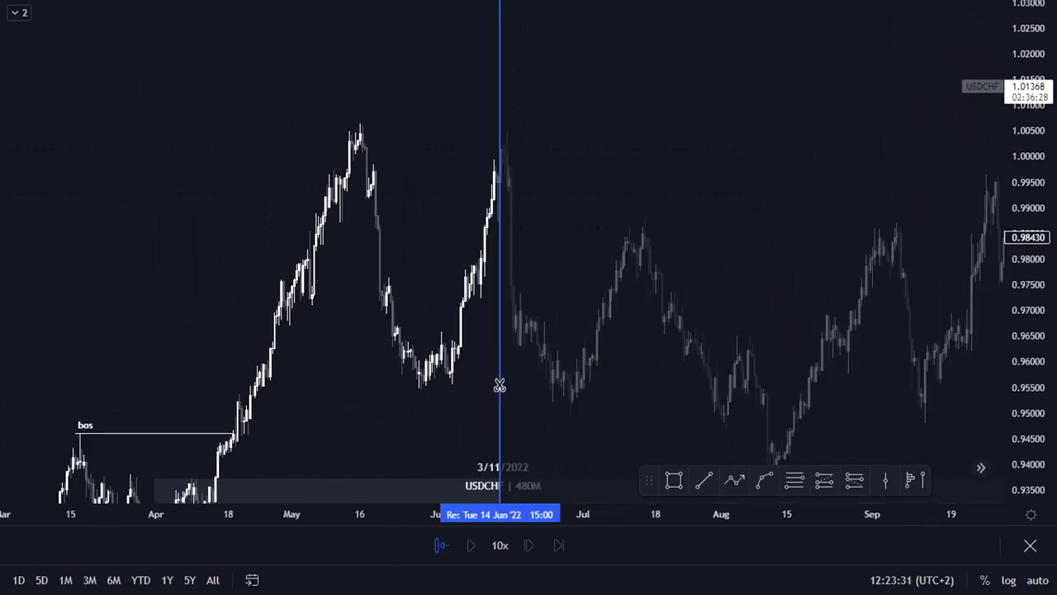
left_click(554, 347)
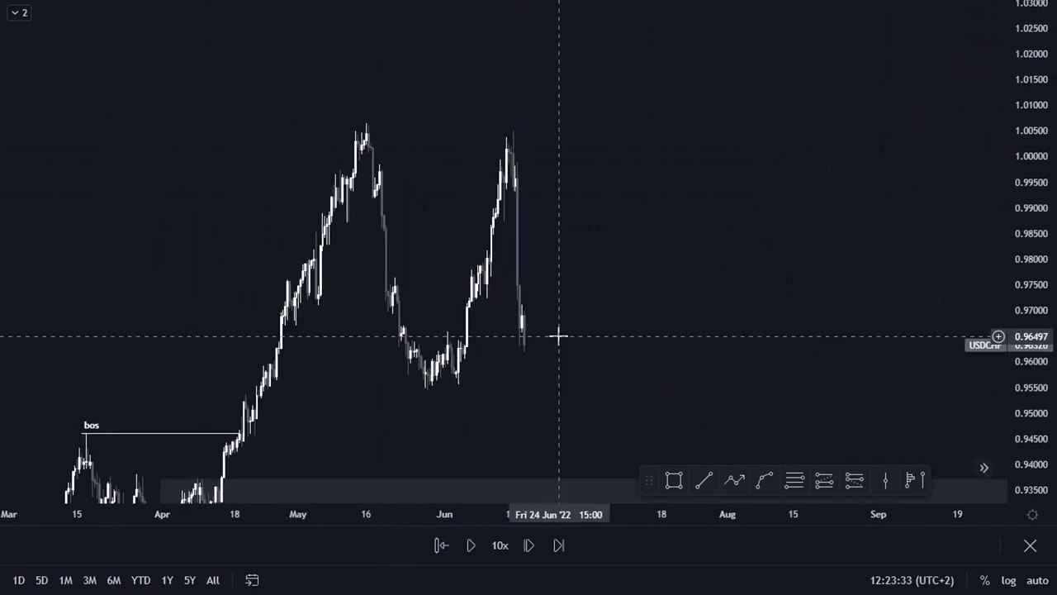
Draw a rectangle over the May sell-off gap from about 0.98530 to 0.97643, spanning 18 May 07:00 to 30 May 15:00.
scroll(557, 335, "up", 4)
left_click_drag(557, 336, 289, 338)
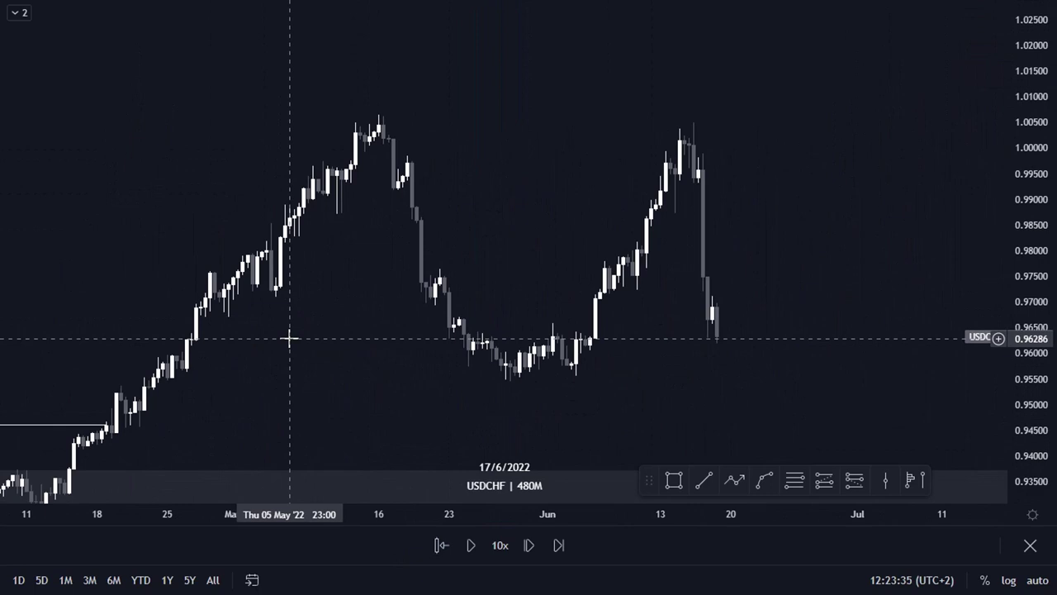
left_click_drag(1044, 317, 1051, 247)
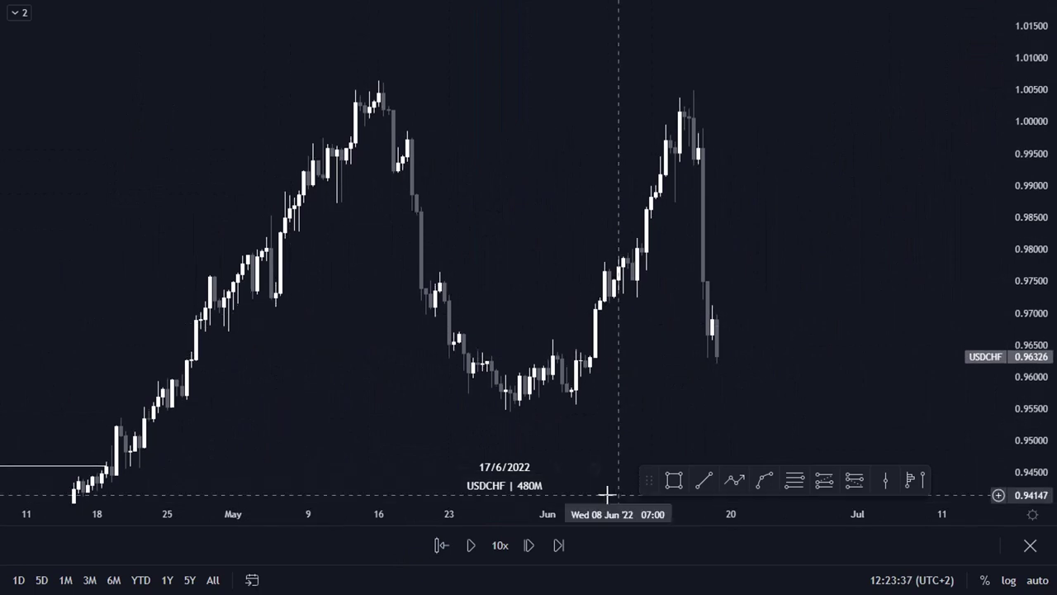
left_click_drag(435, 449, 388, 405)
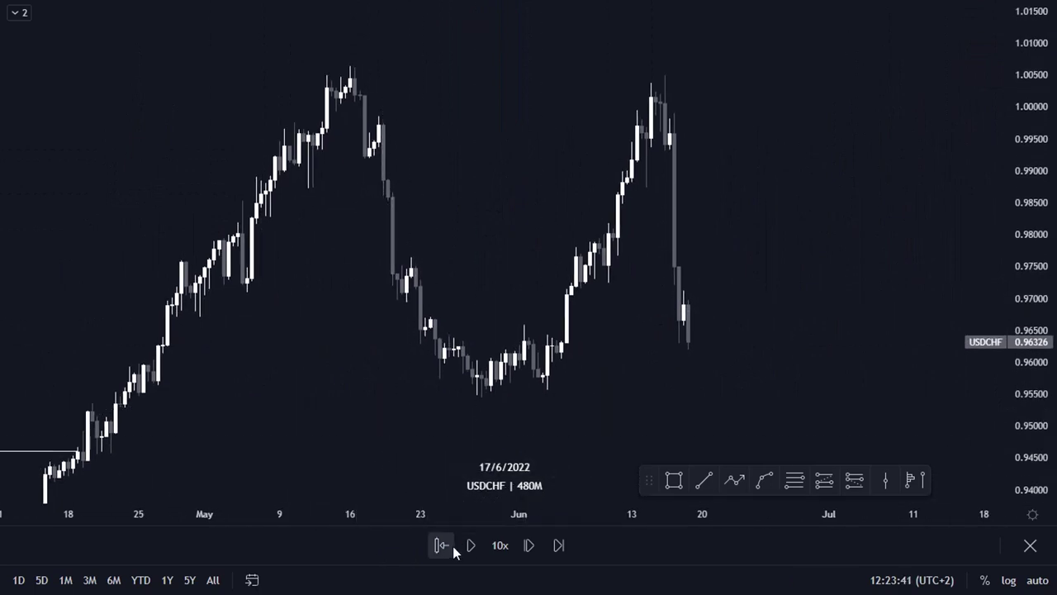
left_click_drag(429, 376, 342, 321)
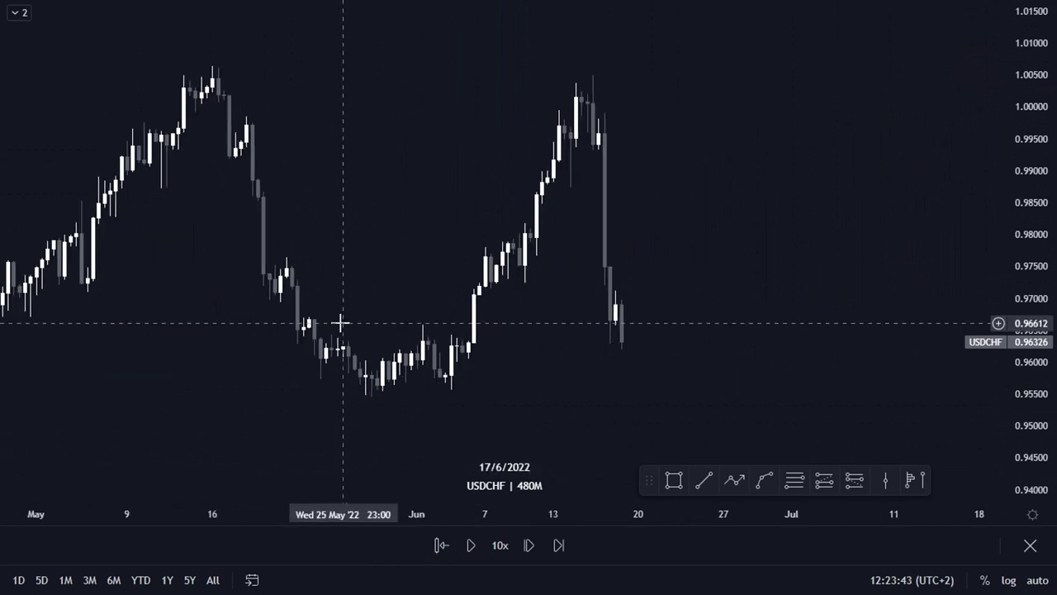
left_click(674, 479)
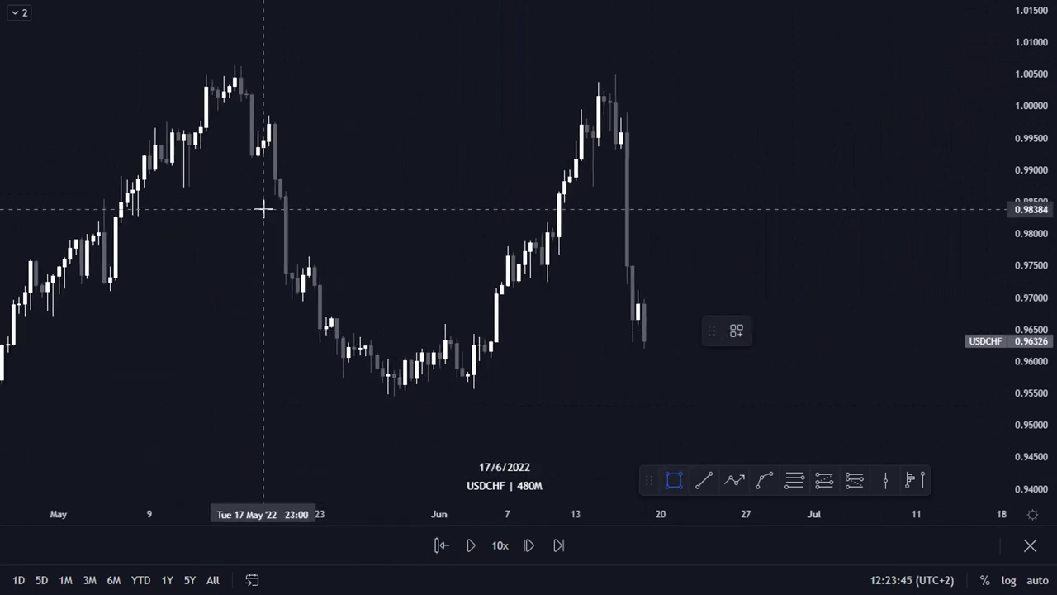
left_click_drag(268, 200, 413, 240)
left_click(417, 399)
left_click(413, 276)
left_click(412, 256)
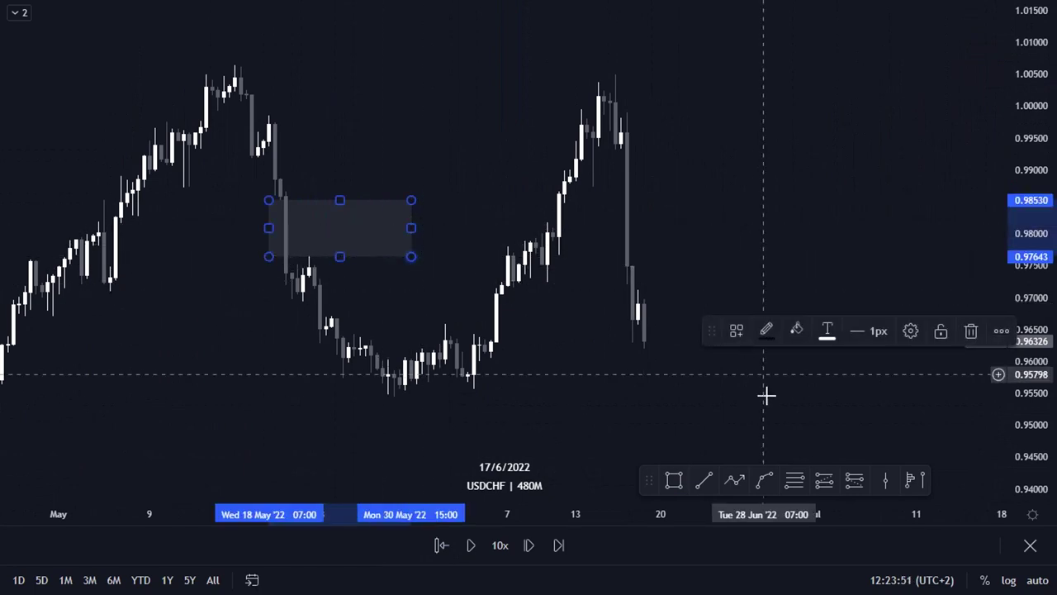
Draw a horizontal trend line inside the rectangle at about 0.98056, starting 20 May 07:00, and restart the replay from 31 May 2022.
left_click(706, 482)
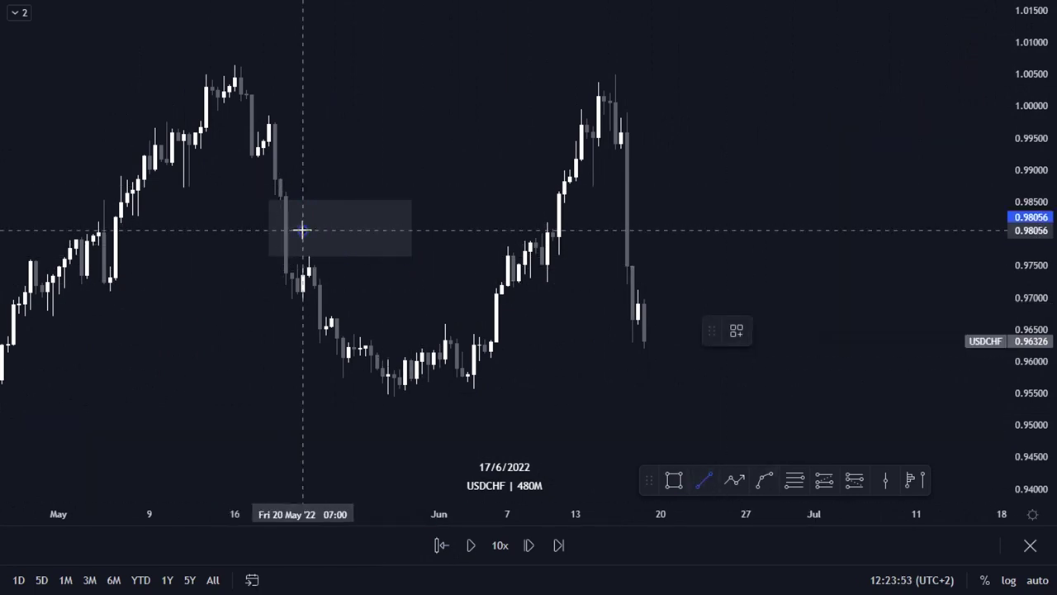
left_click(365, 231)
left_click(441, 546)
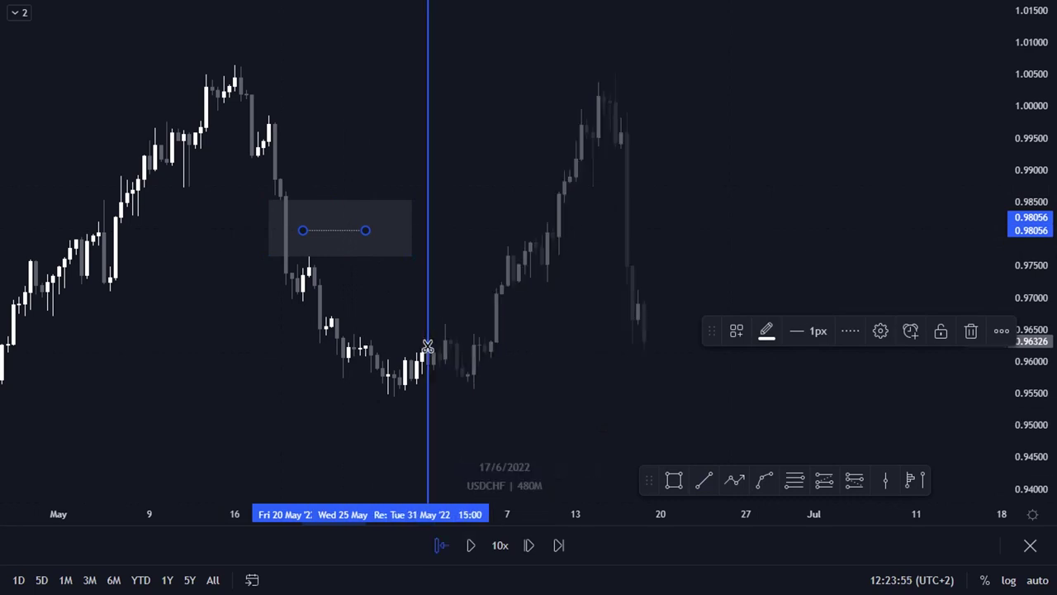
left_click(427, 345)
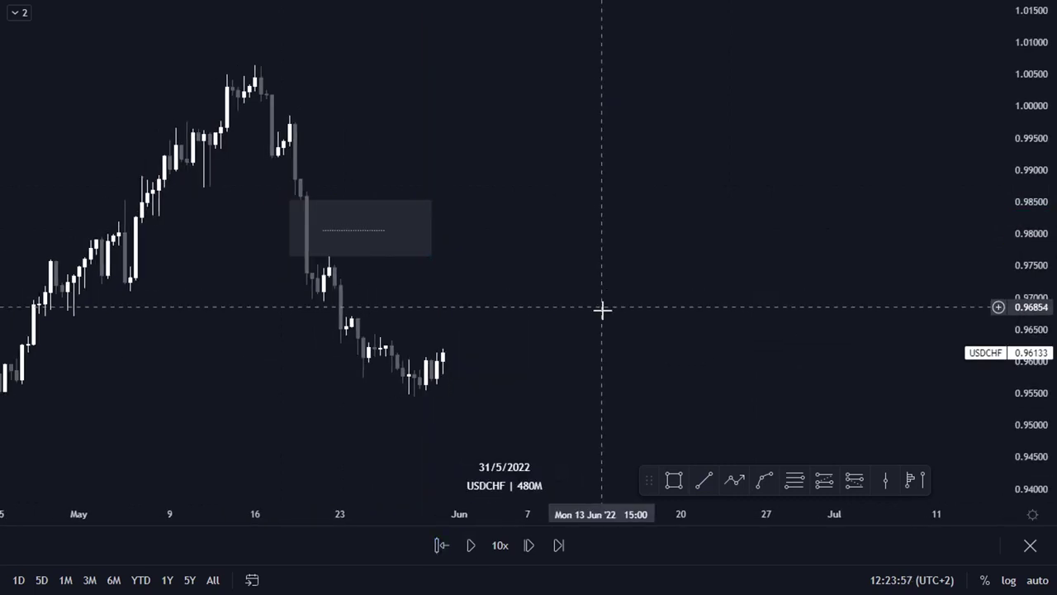
Extend the rectangle to 1 June 15:00 and apply the IMBALANCE template to its trend line, raised to 0.98105.
left_click_drag(505, 230, 513, 230)
left_click_drag(585, 227, 628, 226)
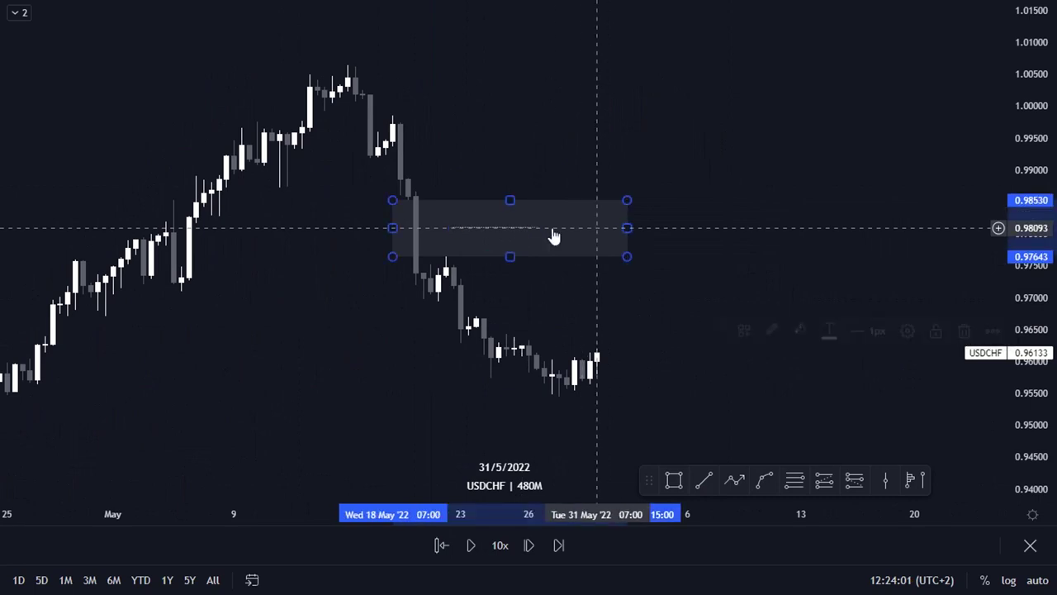
left_click(536, 229)
left_click(738, 331)
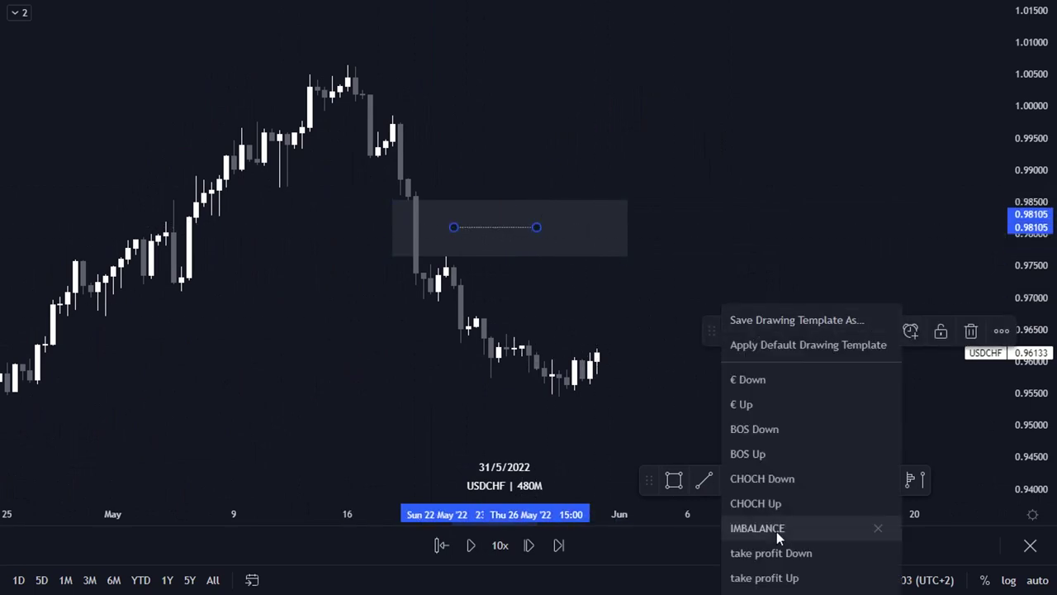
left_click(772, 526)
Draw a second rectangle over the lower gap from about 0.97140 to 0.96702, spanning 20 May 15:00 to 30 May 23:00.
scroll(570, 327, "down", 1)
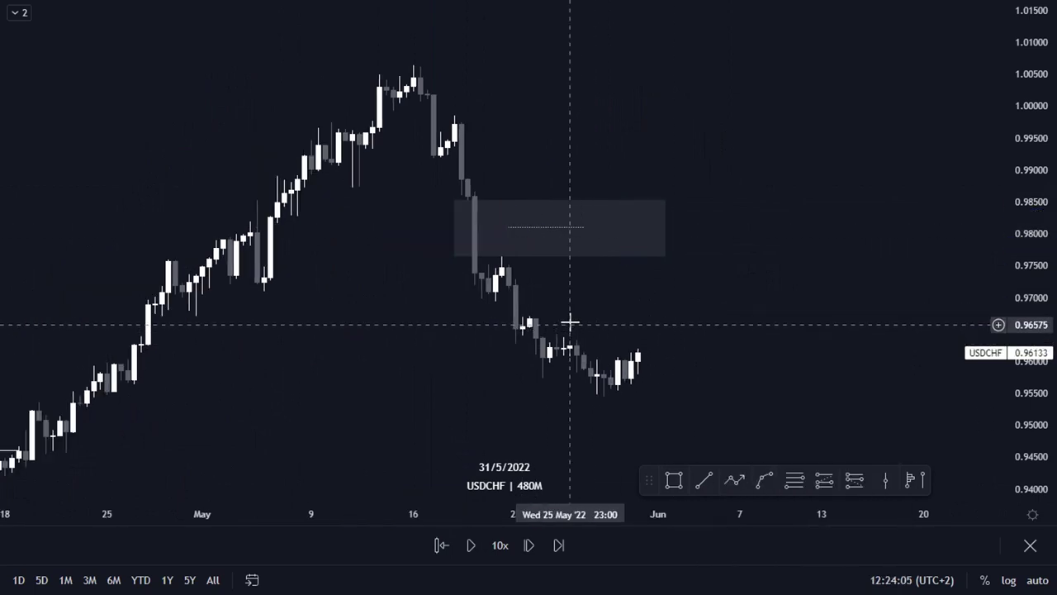
scroll(521, 299, "up", 2)
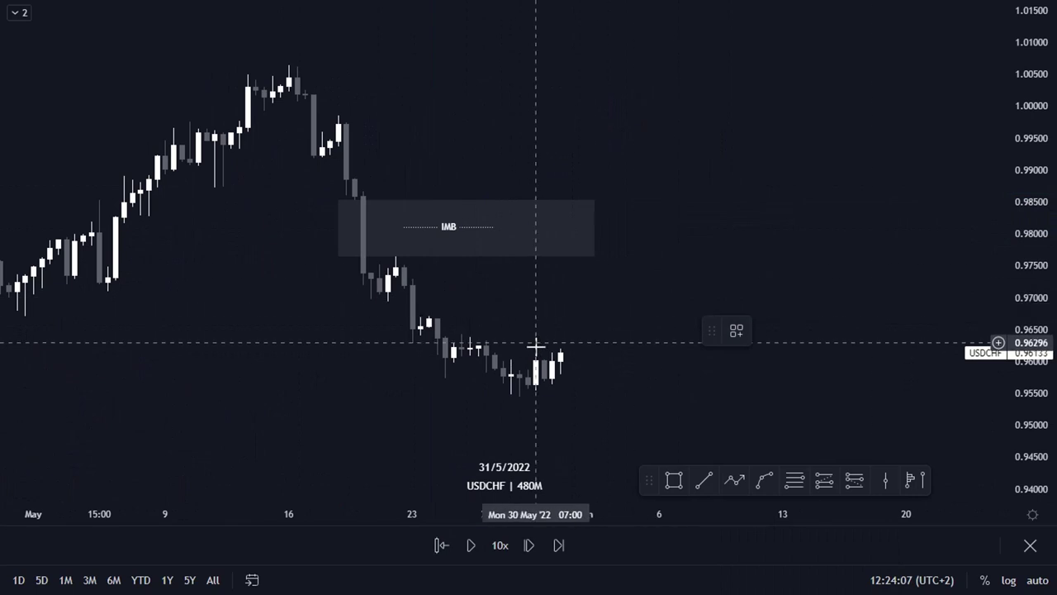
left_click_drag(989, 340, 1005, 252)
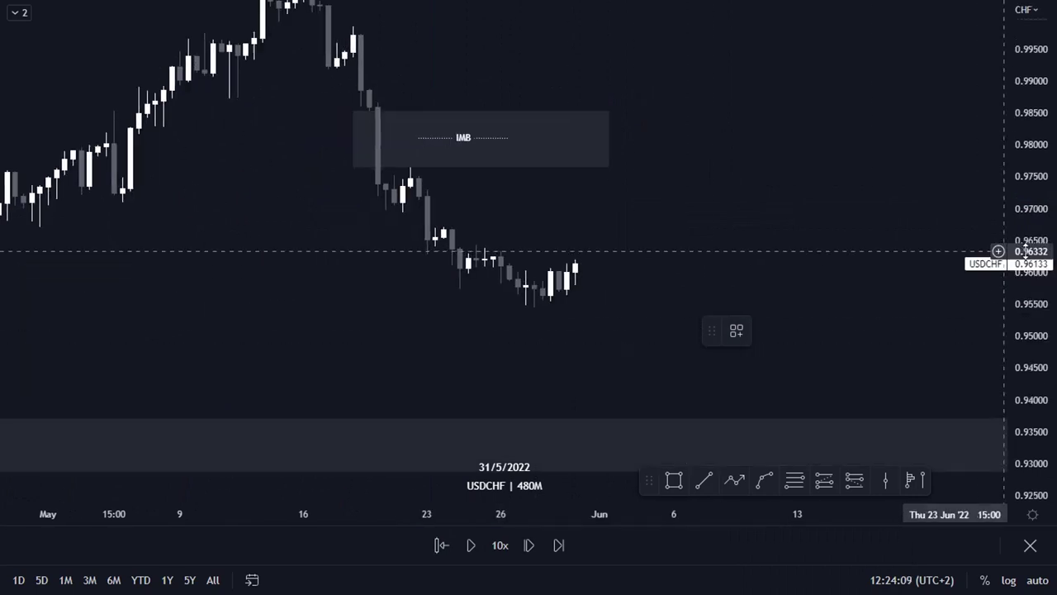
left_click_drag(931, 300, 918, 332)
left_click_drag(1046, 319, 1042, 164)
left_click_drag(758, 221, 747, 267)
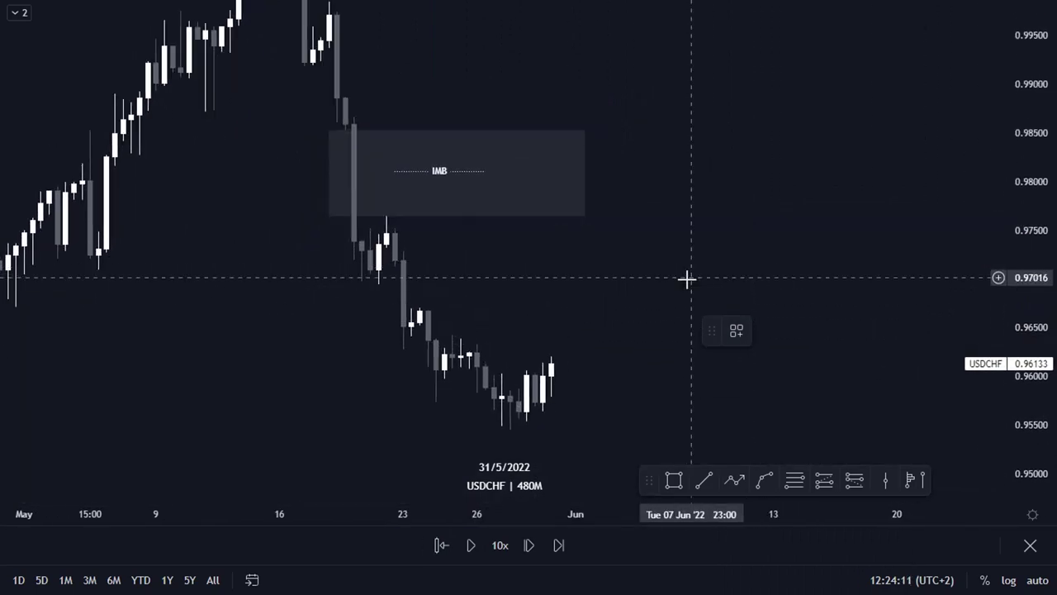
left_click_drag(1015, 296, 1016, 254)
scroll(785, 272, "up", 3)
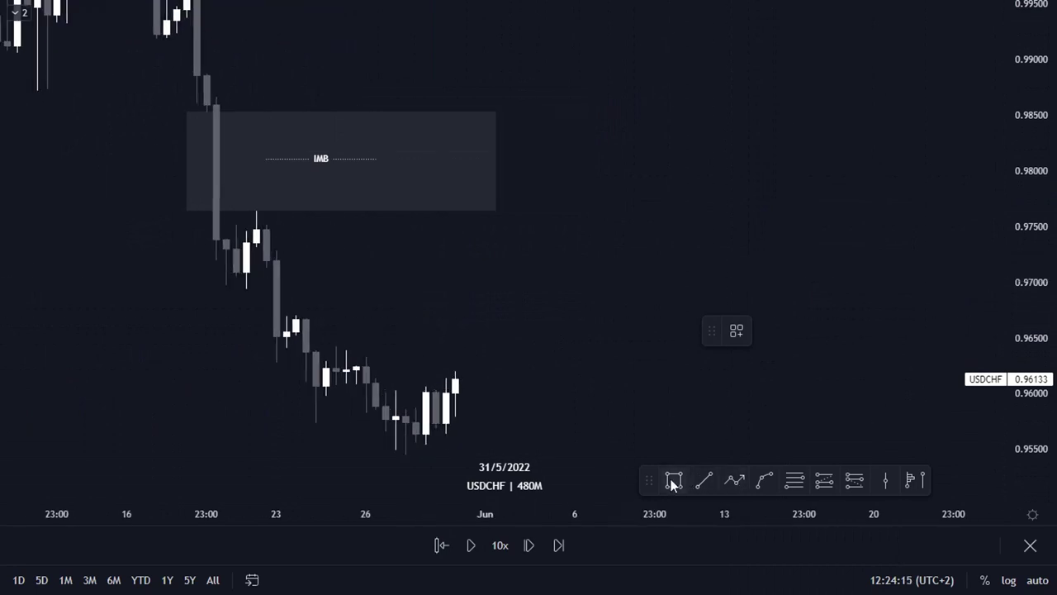
left_click(257, 266)
left_click(384, 314)
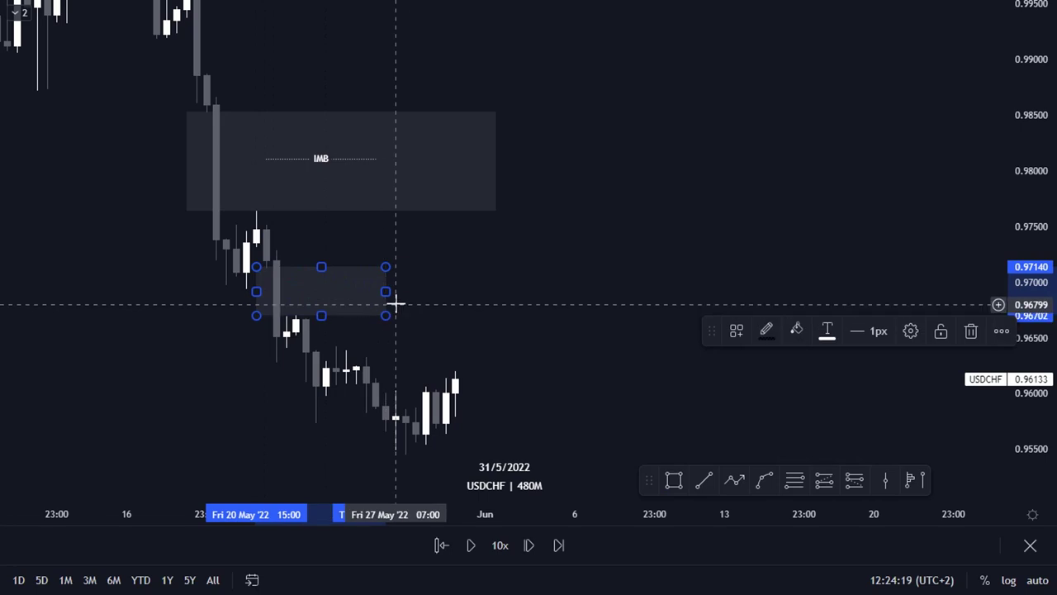
left_click_drag(386, 290, 443, 291)
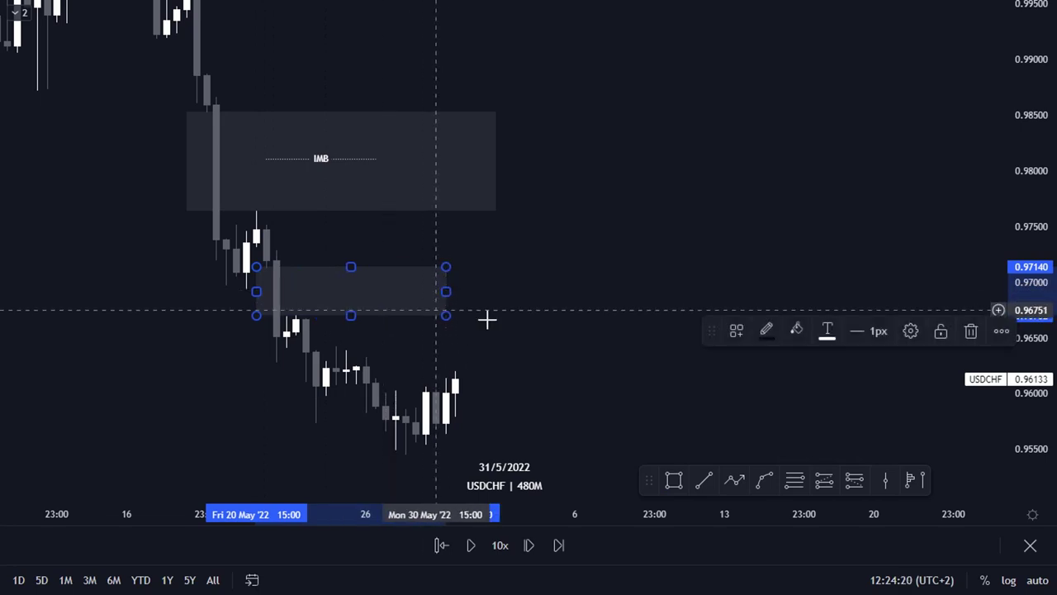
Draw a short horizontal trend line in the lower rectangle at 0.96904, from 24 May to 26 May 15:00, with the IMBALANCE template.
left_click(704, 480)
left_click(375, 292)
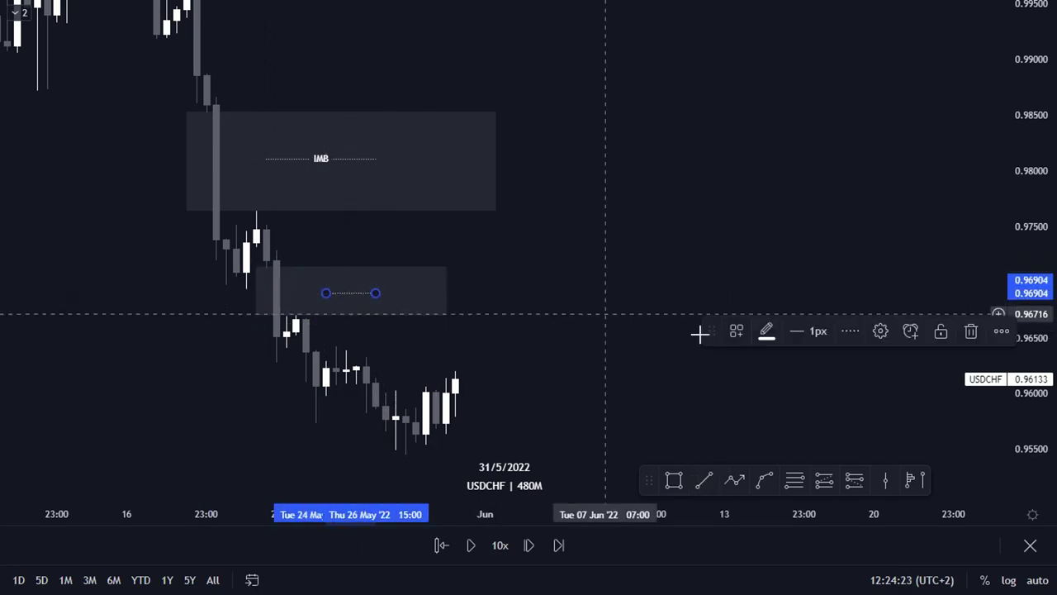
left_click(748, 334)
left_click(770, 527)
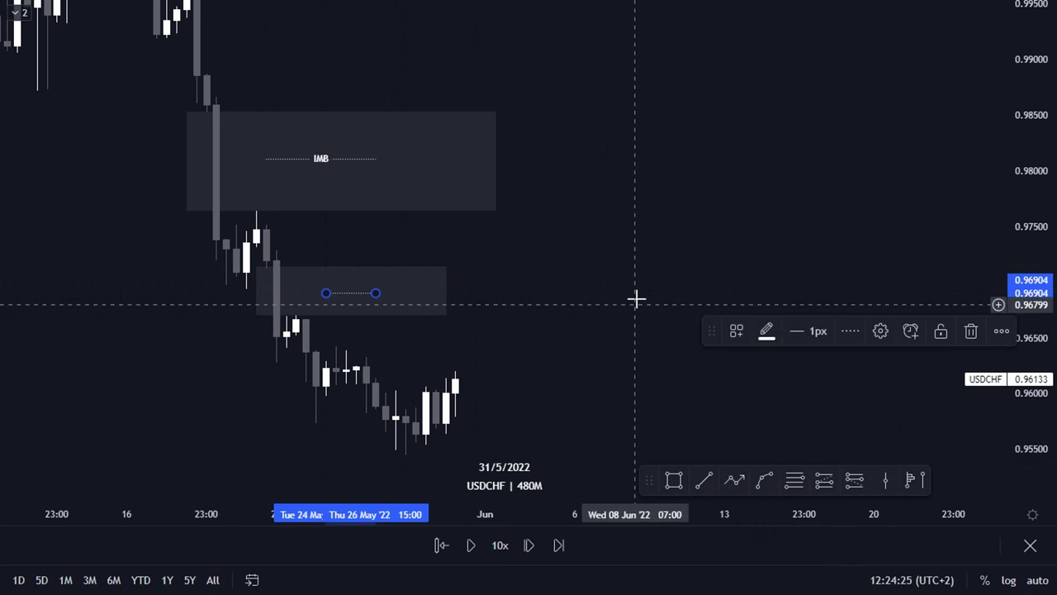
Move the start of the upper imbalance rectangle to 18 May 15:00.
scroll(649, 285, "down", 2)
left_click_drag(764, 177, 783, 246)
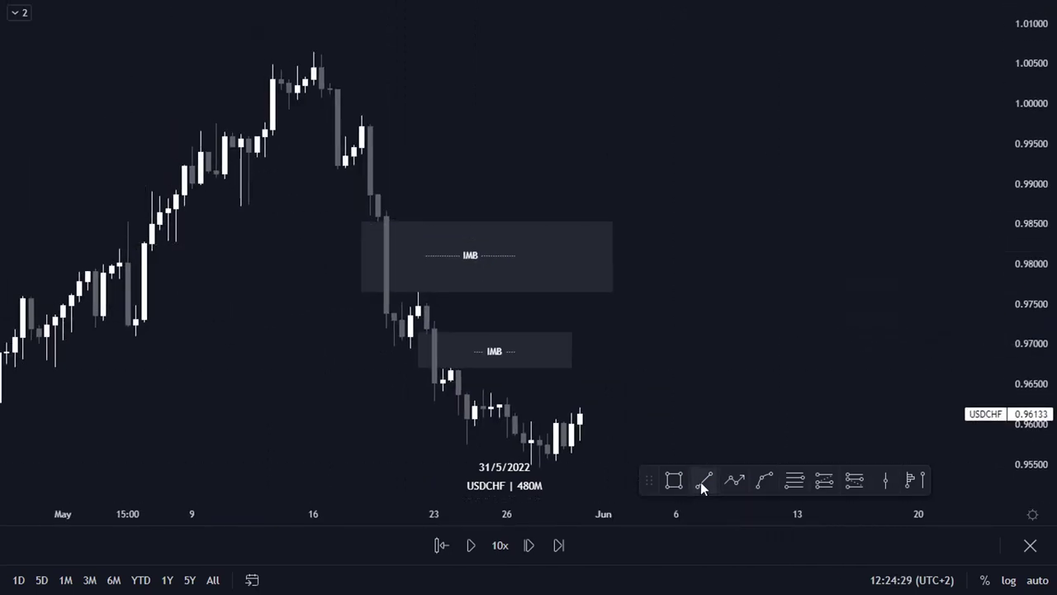
left_click_drag(674, 227, 712, 228)
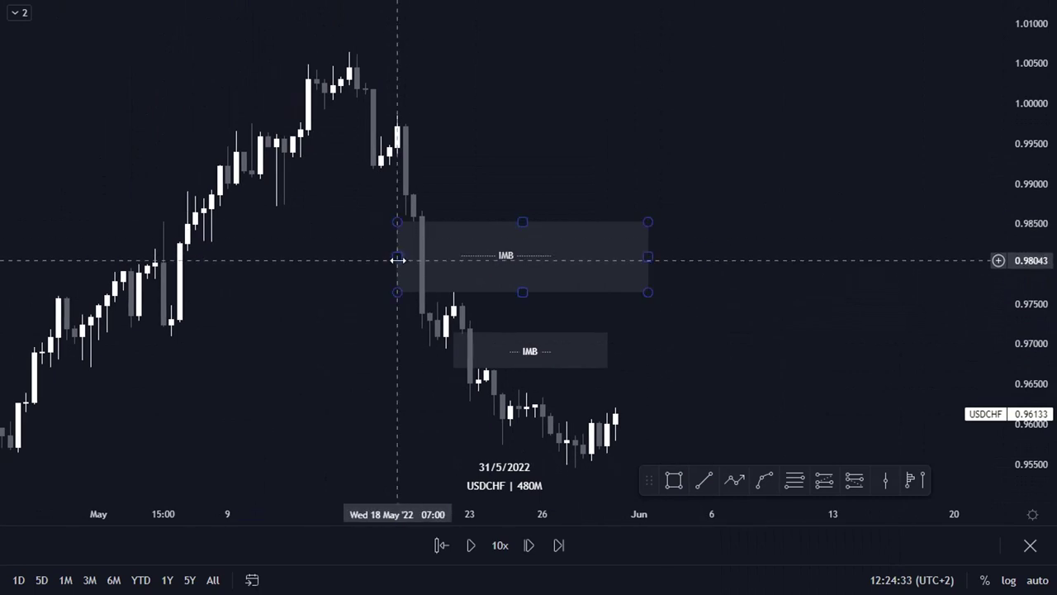
left_click_drag(397, 260, 406, 265)
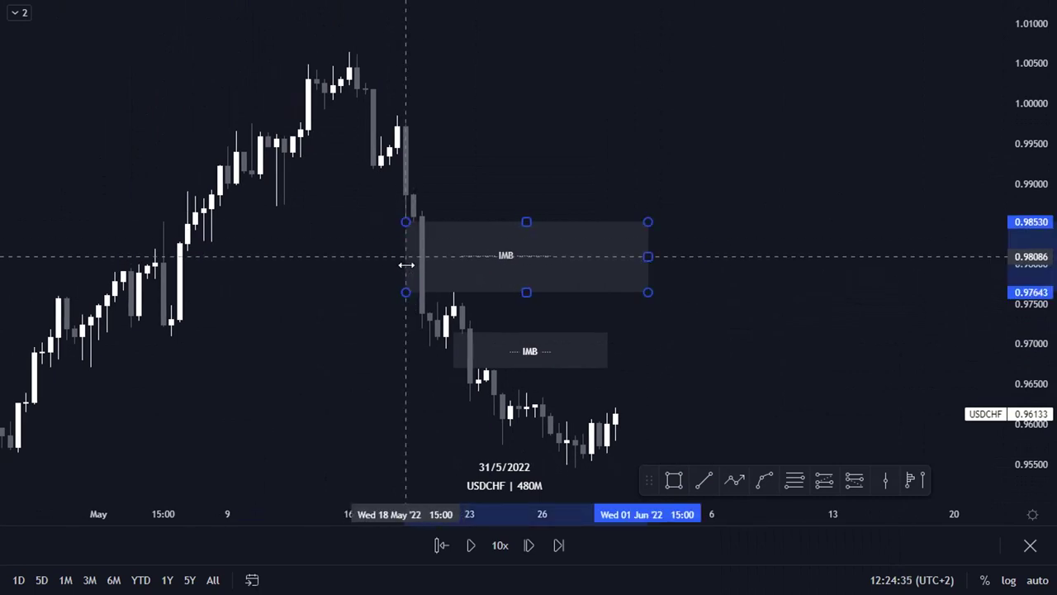
left_click(703, 189)
Examine the wider USDCHF rise from January to May 2022, including the bos line and the lower zone.
left_click_drag(736, 185, 743, 161)
left_click_drag(1019, 168, 1016, 223)
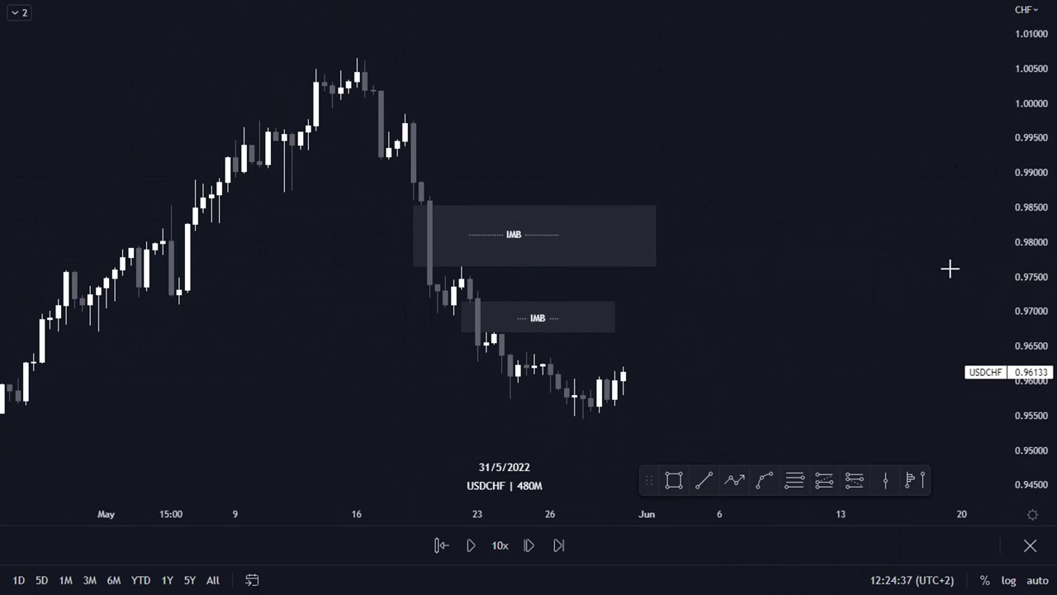
scroll(897, 210, "down", 3)
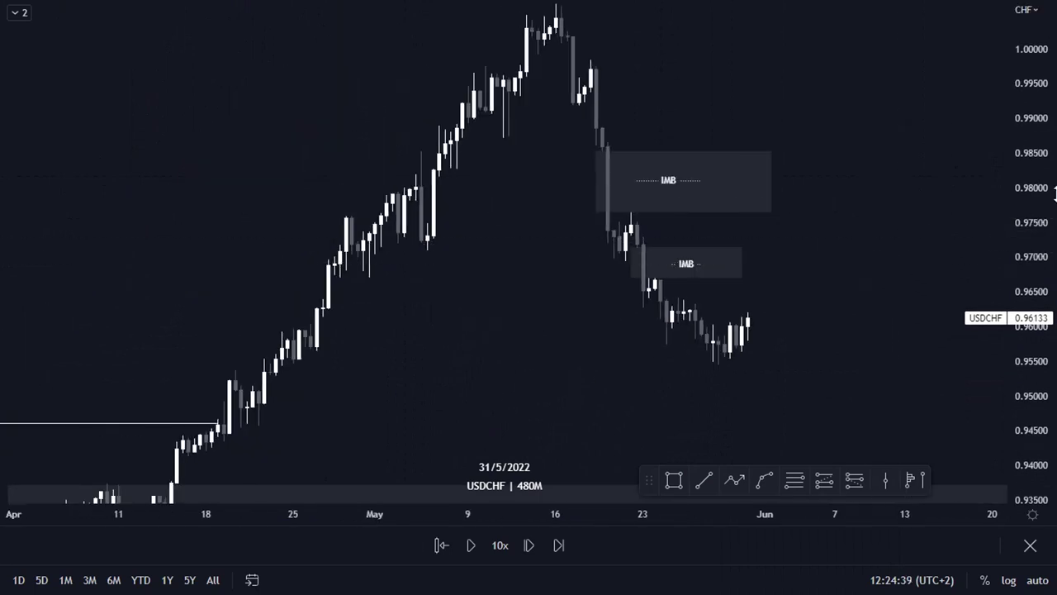
left_click_drag(1054, 194, 1050, 275)
scroll(575, 281, "down", 6)
left_click_drag(691, 291, 624, 258)
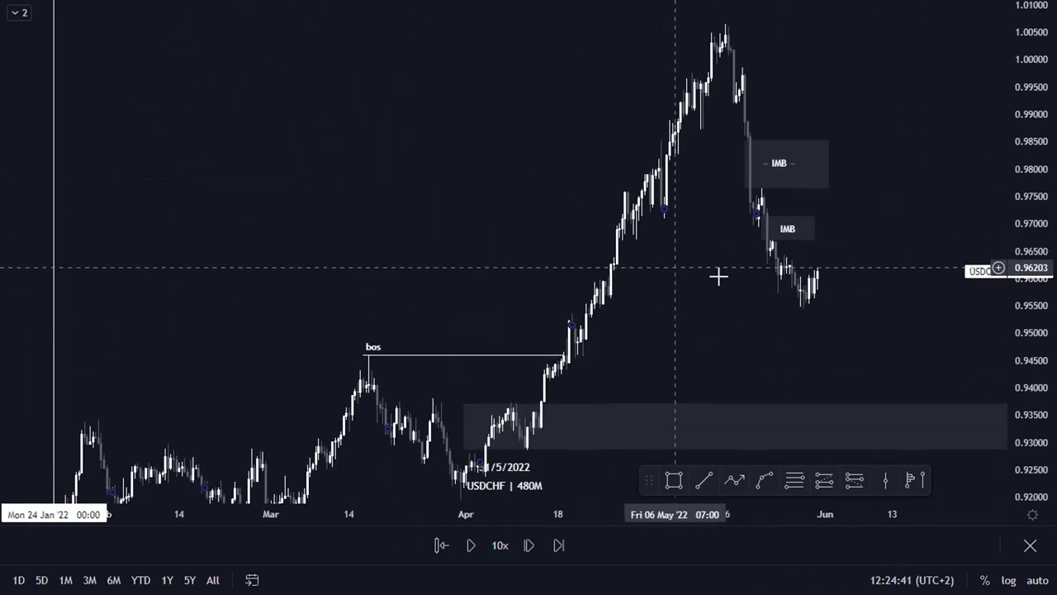
scroll(726, 314, "down", 2)
scroll(781, 256, "down", 2)
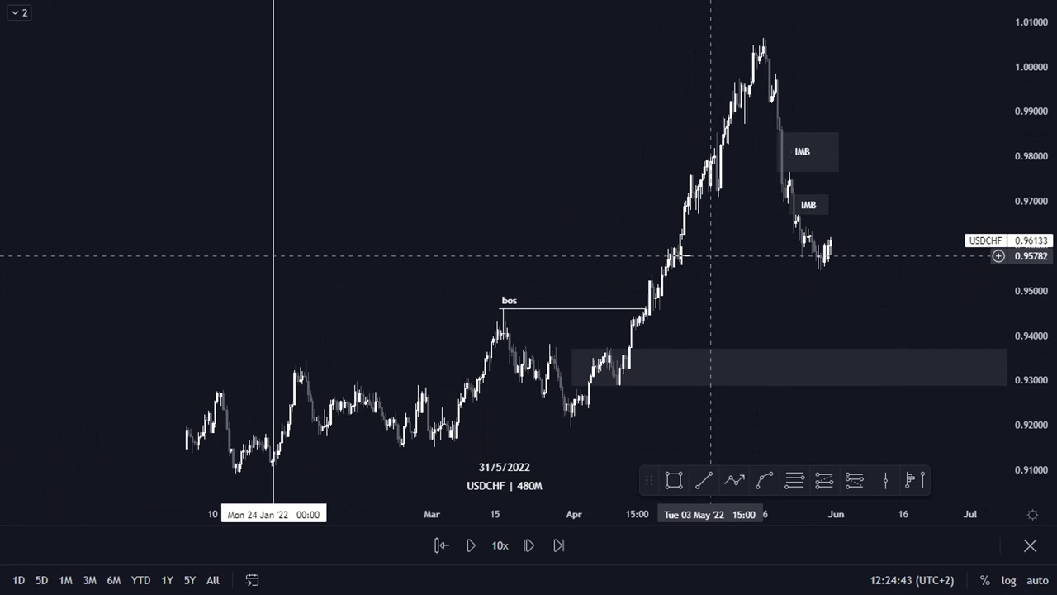
left_click_drag(720, 255, 695, 254)
left_click_drag(274, 328, 235, 316)
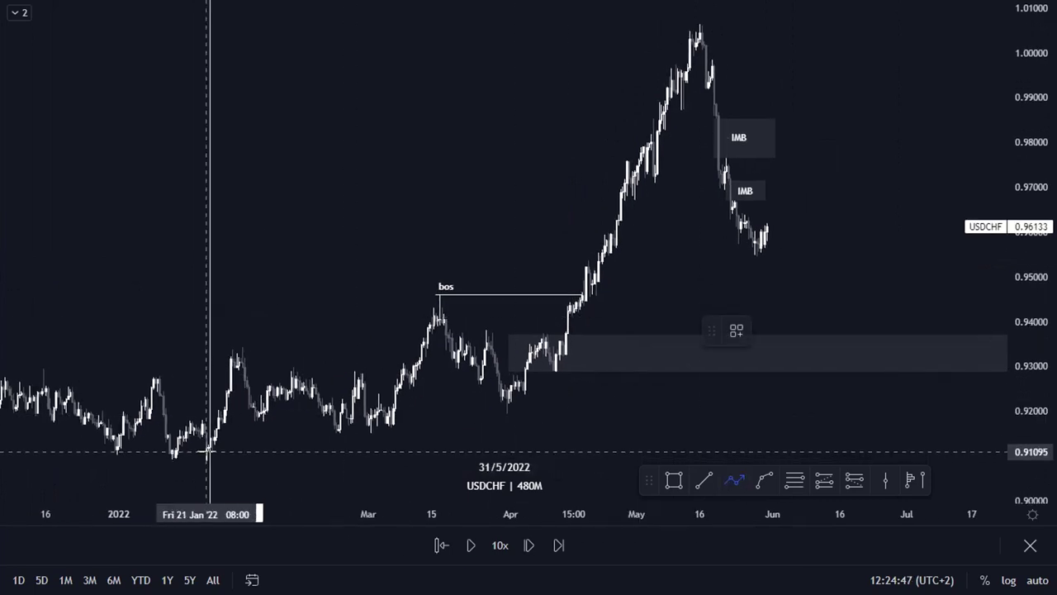
left_click(257, 425)
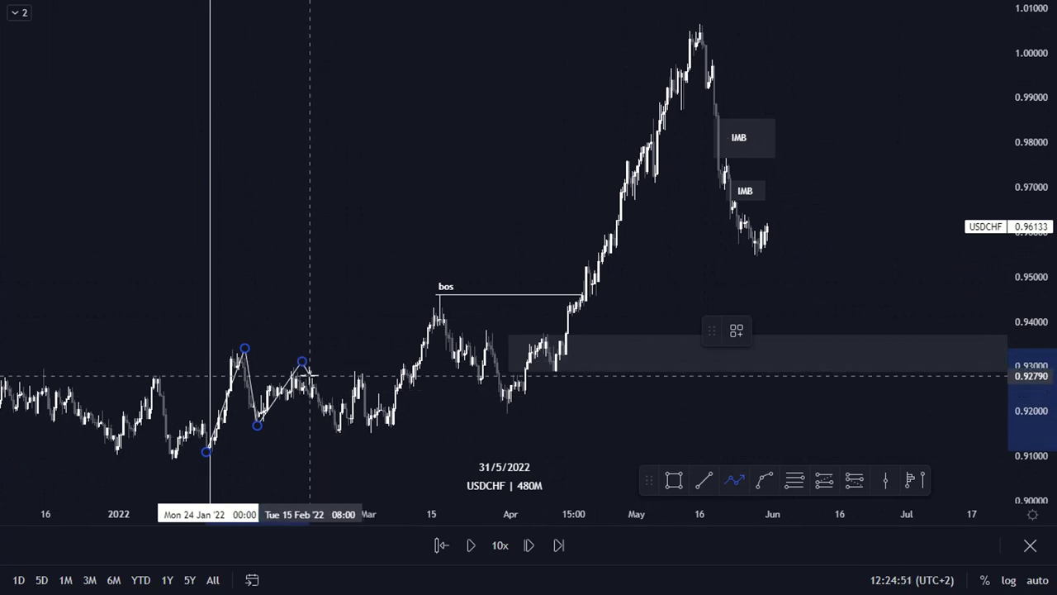
key("Escape")
Draw a path tracing the USDCHF swings from the late-January low through the bos high and late-March low to the mid-May high.
left_click(735, 480)
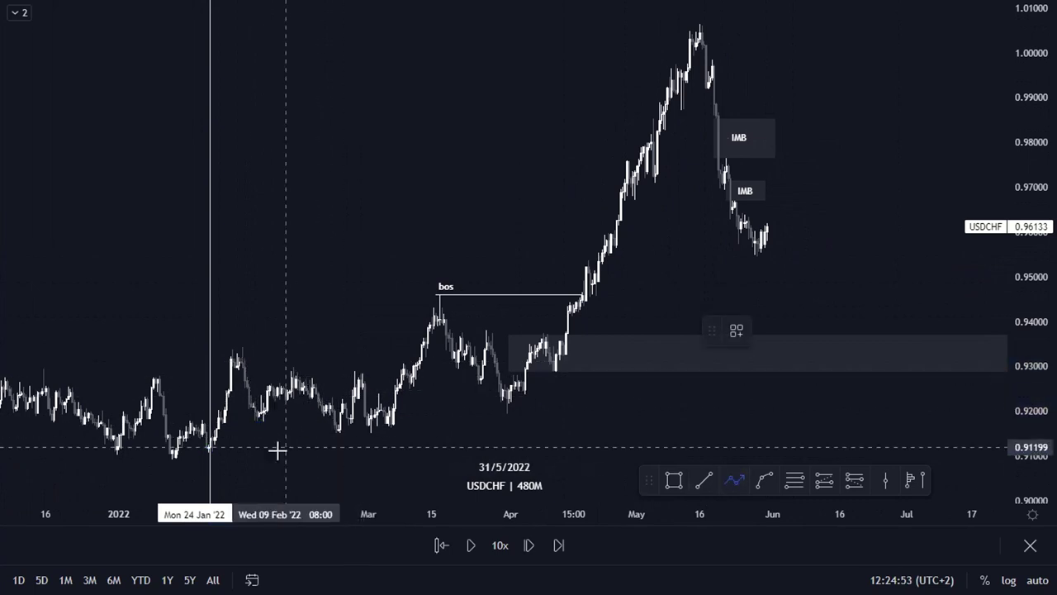
left_click(208, 453)
left_click(240, 340)
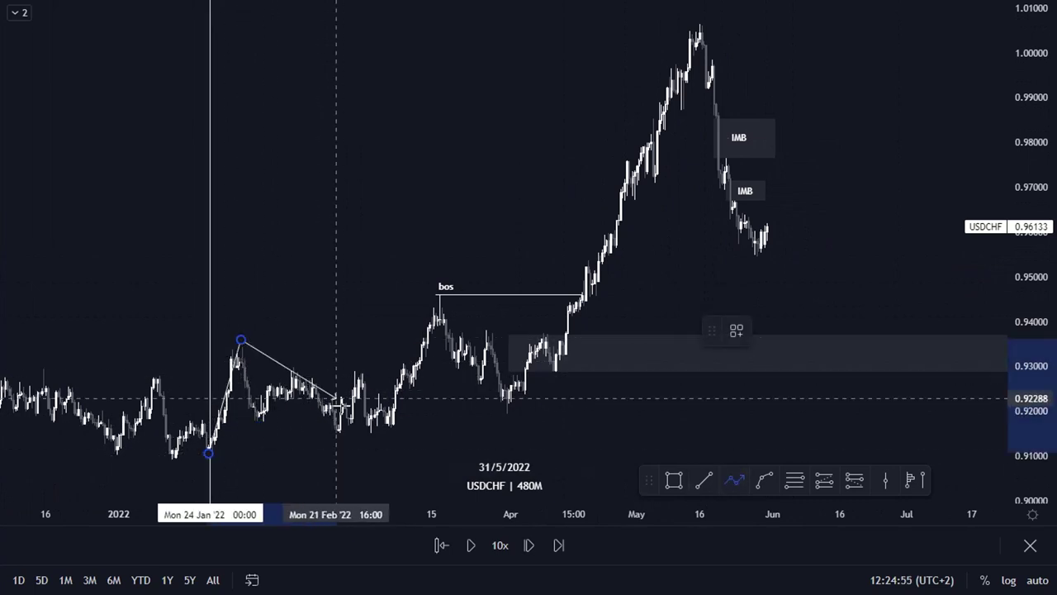
left_click(340, 430)
left_click(444, 295)
left_click(510, 413)
double_click(706, 22)
left_click_drag(824, 200, 730, 222)
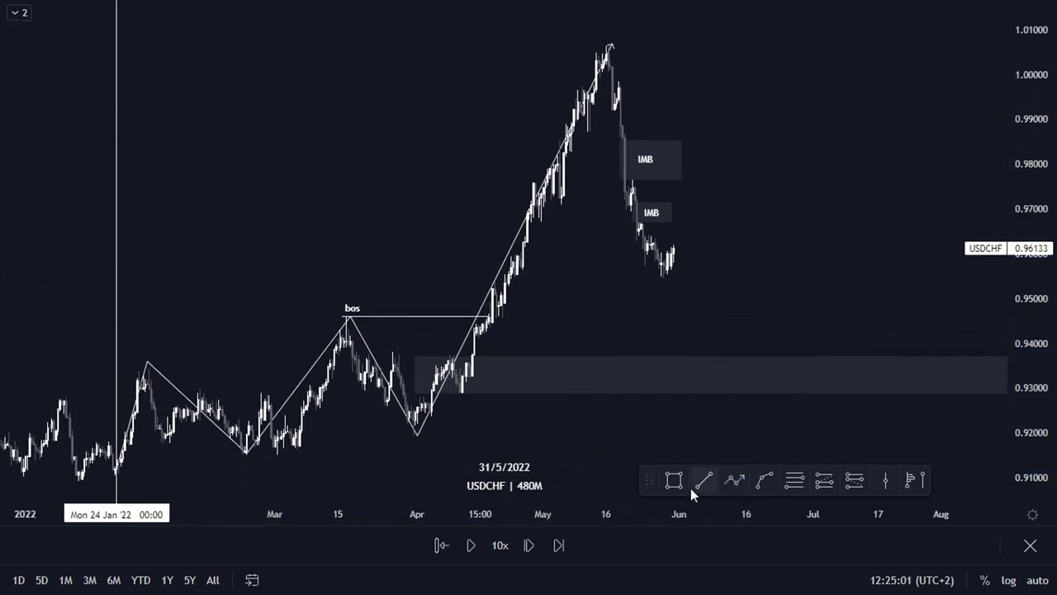
Draw a second path from the mid-May high down to the late-May low, and undo the path drawings.
left_click(735, 480)
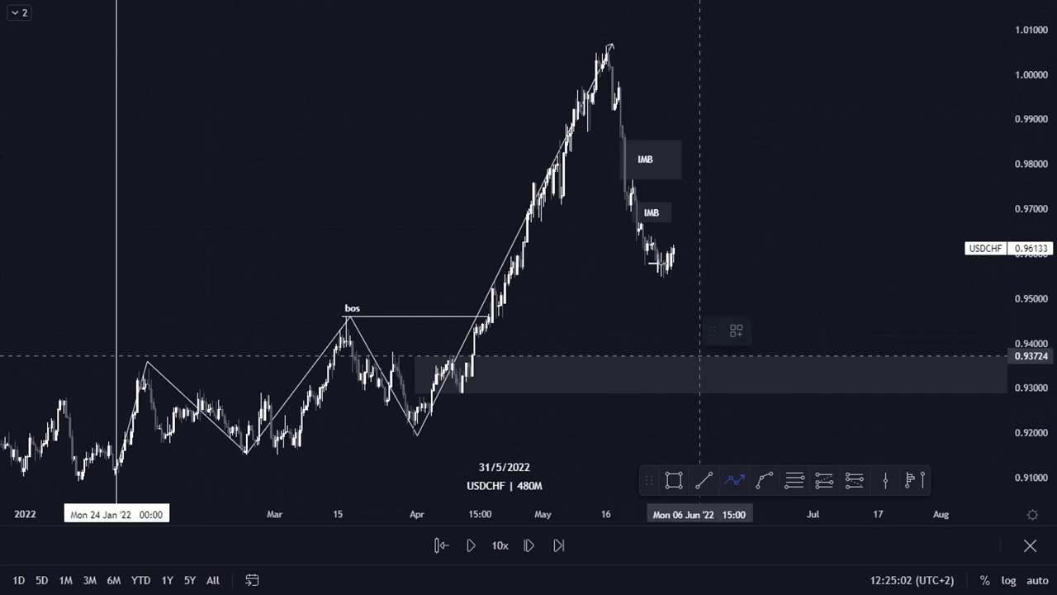
left_click(611, 50)
double_click(665, 278)
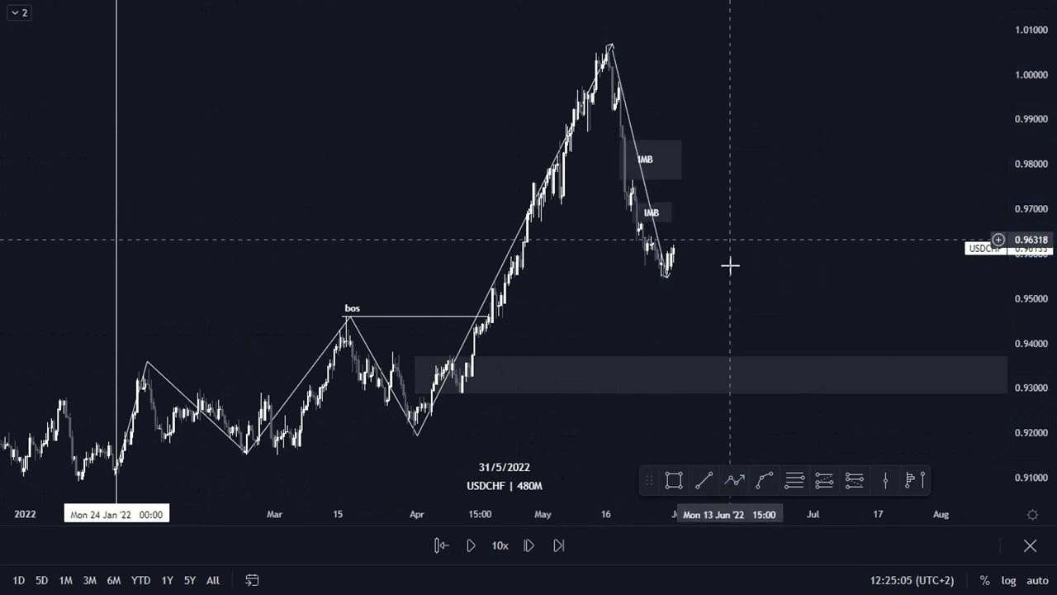
key("ctrl+z")
Examine the April to May rise and the following drop through the two imbalance zones.
mouse_move(563, 295)
left_mouse_down()
mouse_move(655, 273)
mouse_move(701, 278)
mouse_move(602, 300)
left_mouse_up()
scroll(573, 302, "up", 2)
scroll(573, 303, "up", 5)
left_click_drag(401, 302, 455, 300)
scroll(455, 299, "down", 2)
scroll(456, 295, "up", 1)
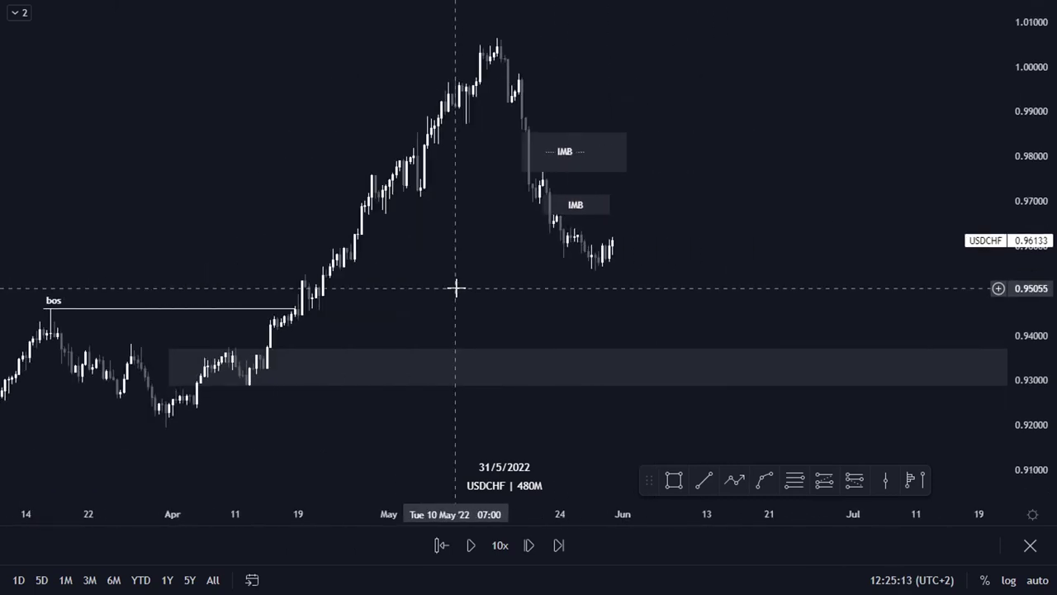
scroll(456, 288, "right", 3)
left_click_drag(405, 293, 394, 323)
left_click_drag(1026, 315, 1040, 190)
left_click_drag(717, 261, 716, 304)
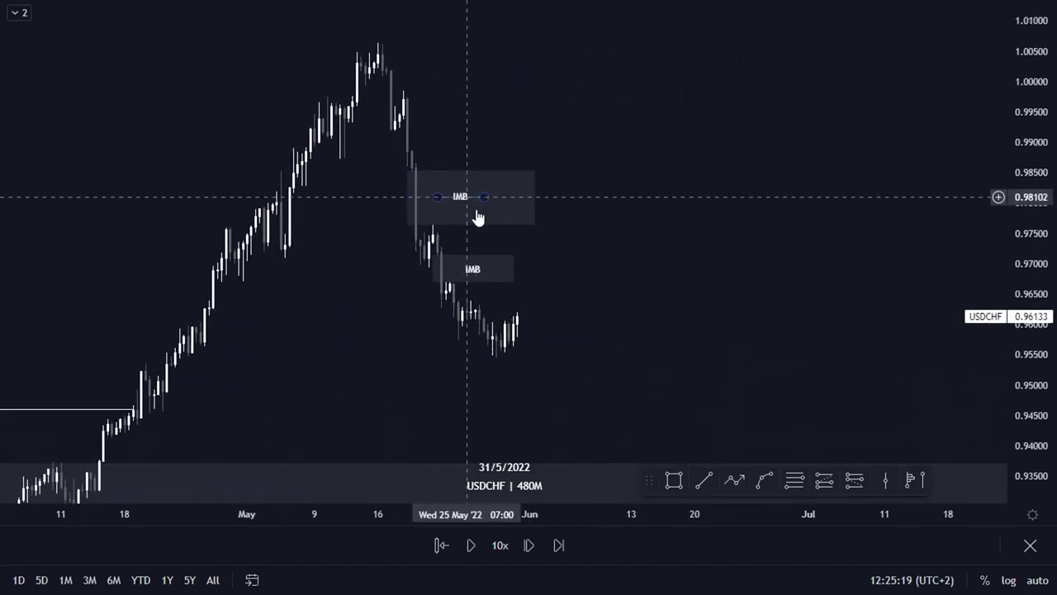
scroll(660, 257, "up", 3)
left_click_drag(691, 263, 690, 286)
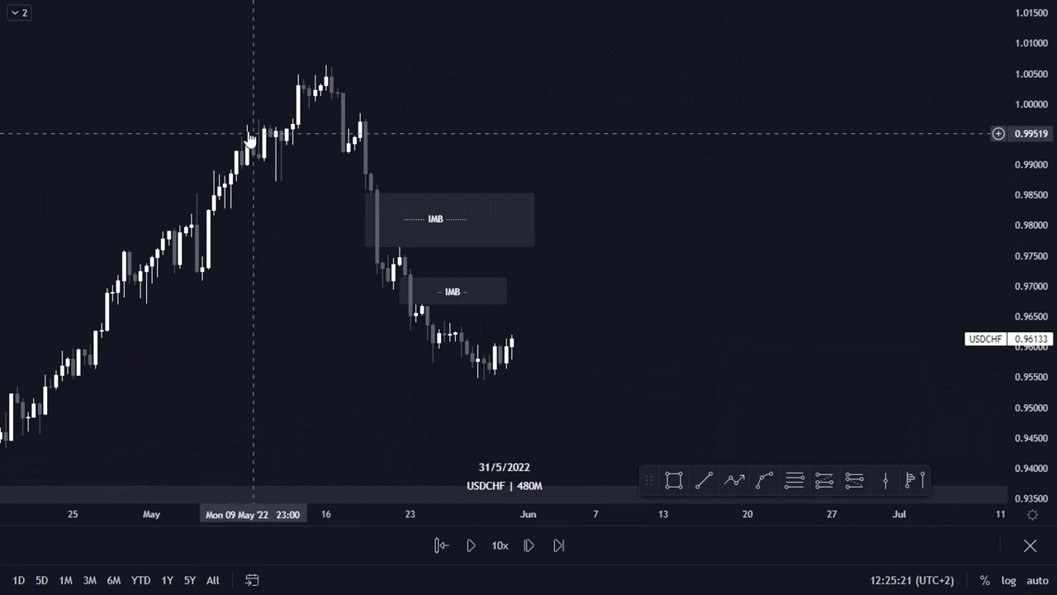
Draw a horizontal trend line at 0.99748 from 9 May to 12 May 15:00 with the BOS Up template.
left_click(704, 479)
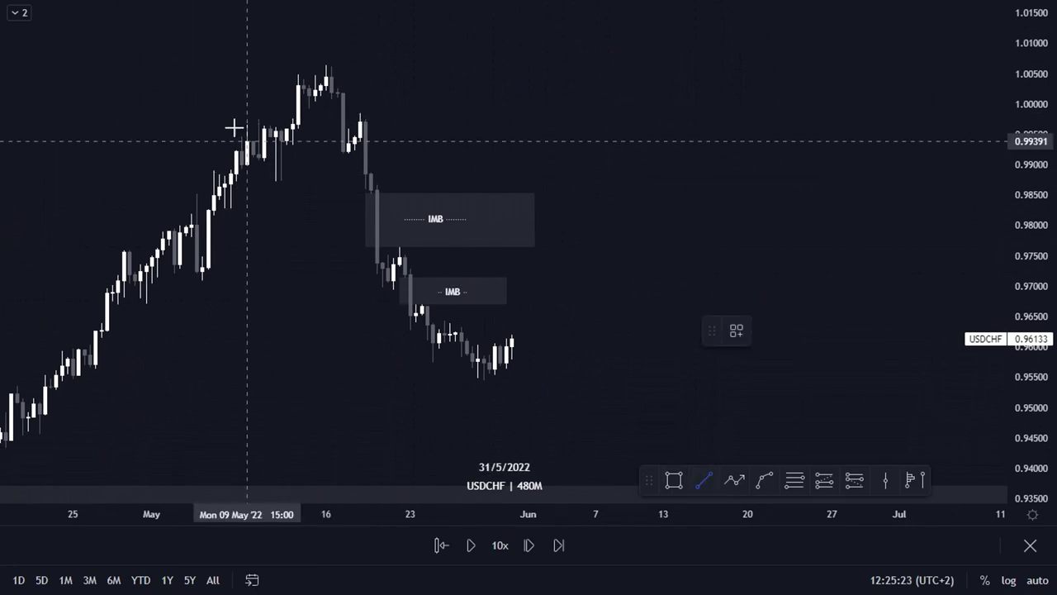
left_click(298, 120)
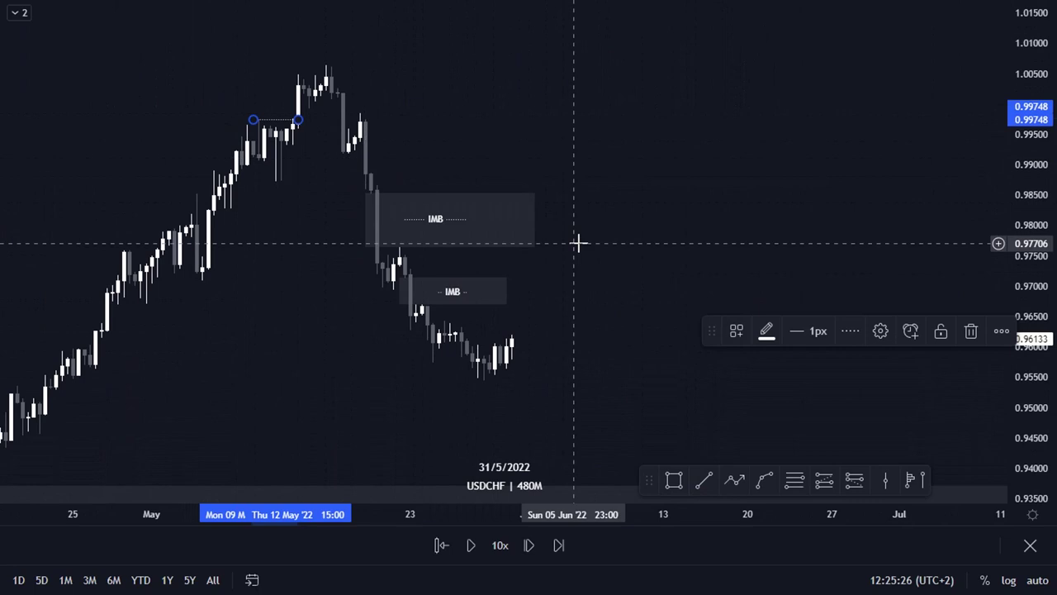
left_click(737, 335)
left_click(767, 453)
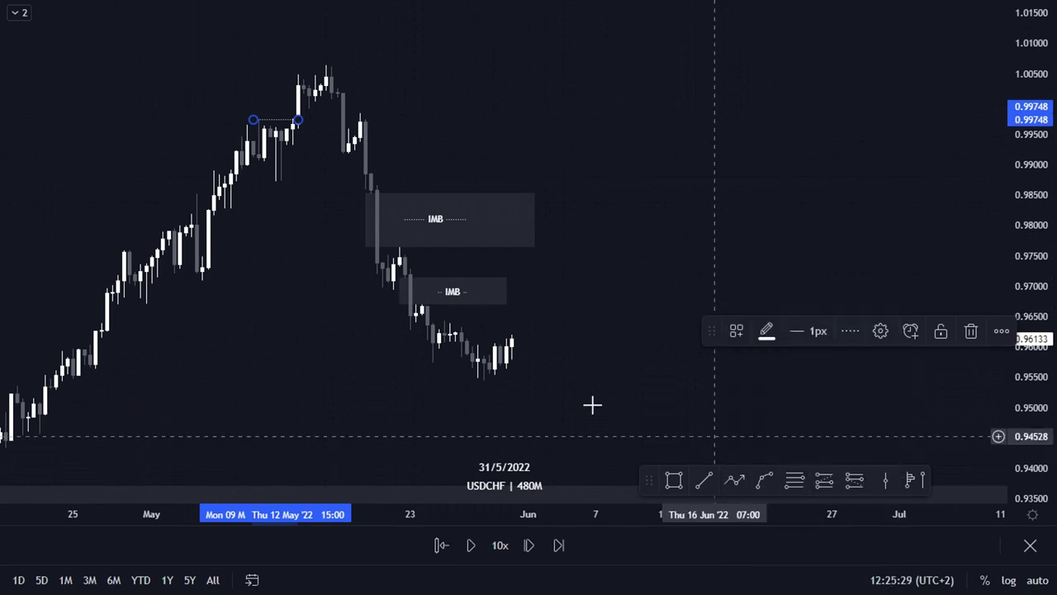
Draw a horizontal line at 0.98740 ending 18 May 15:00 with the CHOCH Down template, and align its start with the 11 May swing low.
left_click(704, 480)
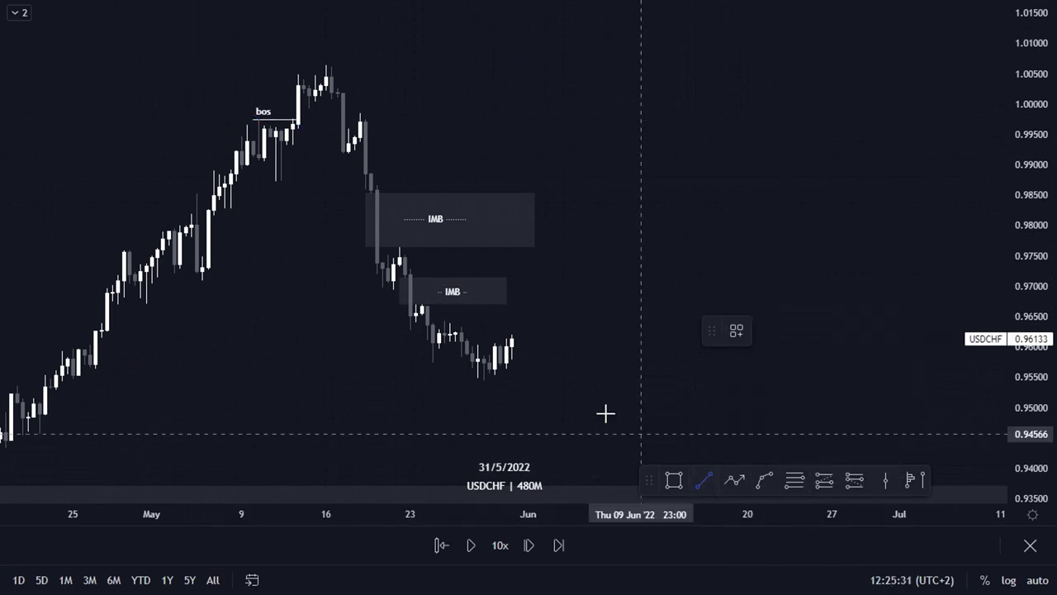
left_click(270, 180)
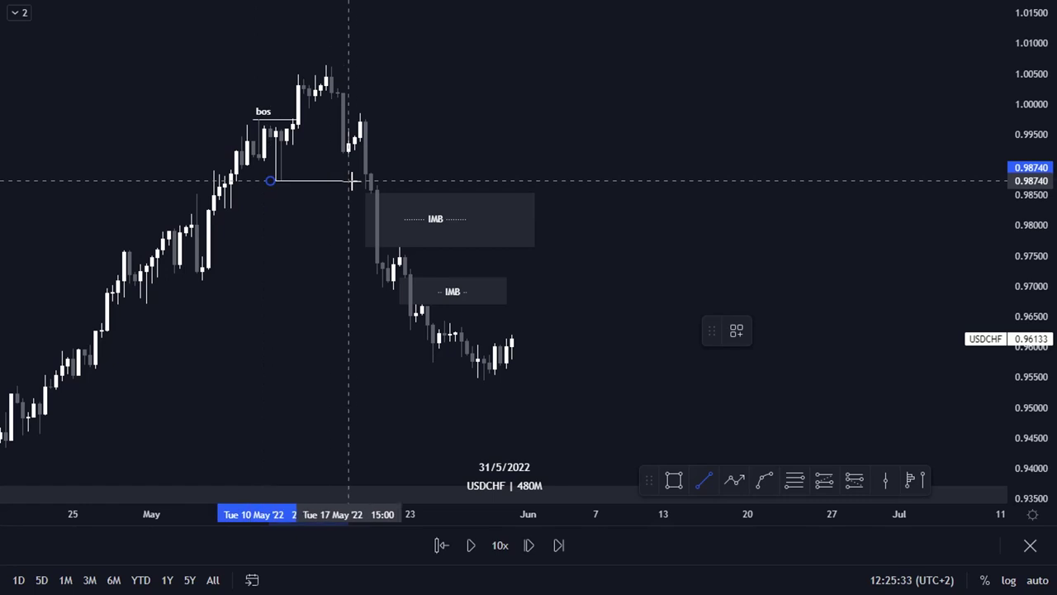
left_click(367, 180)
left_click(730, 333)
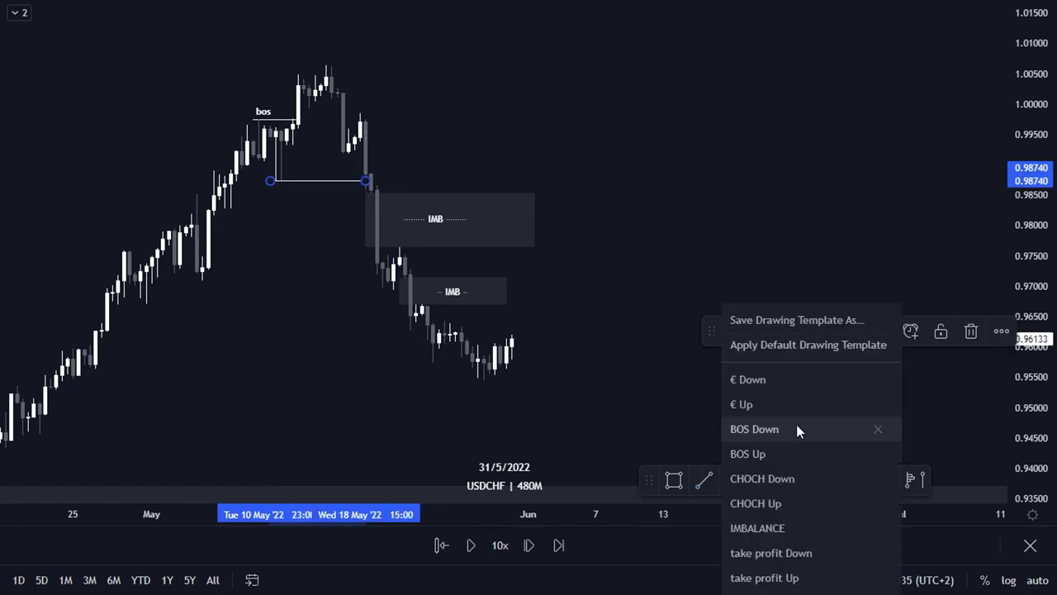
left_click(779, 482)
left_click(546, 225)
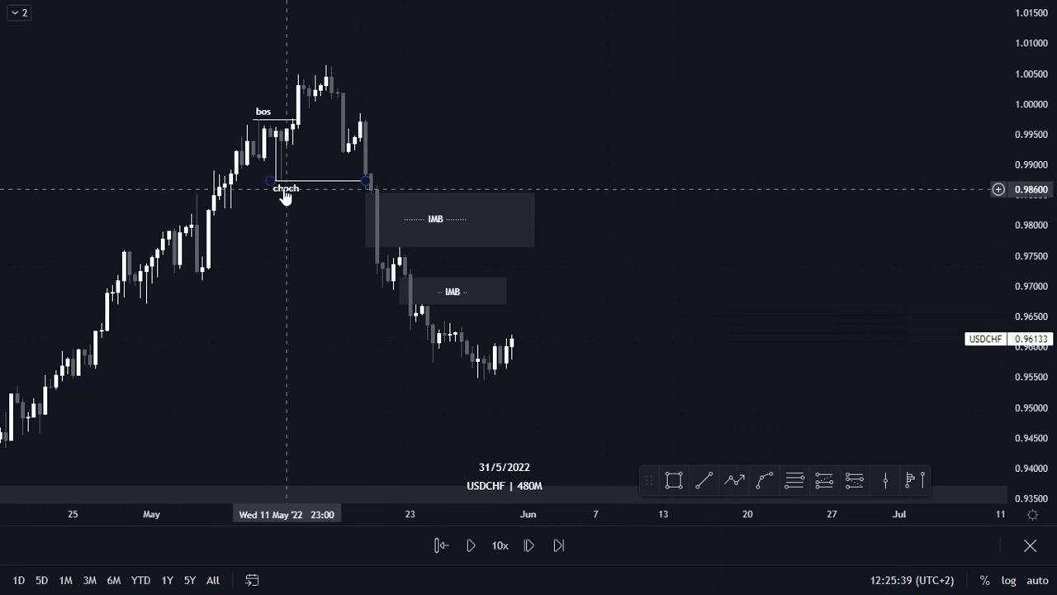
left_click_drag(267, 180, 273, 183)
left_click(467, 128)
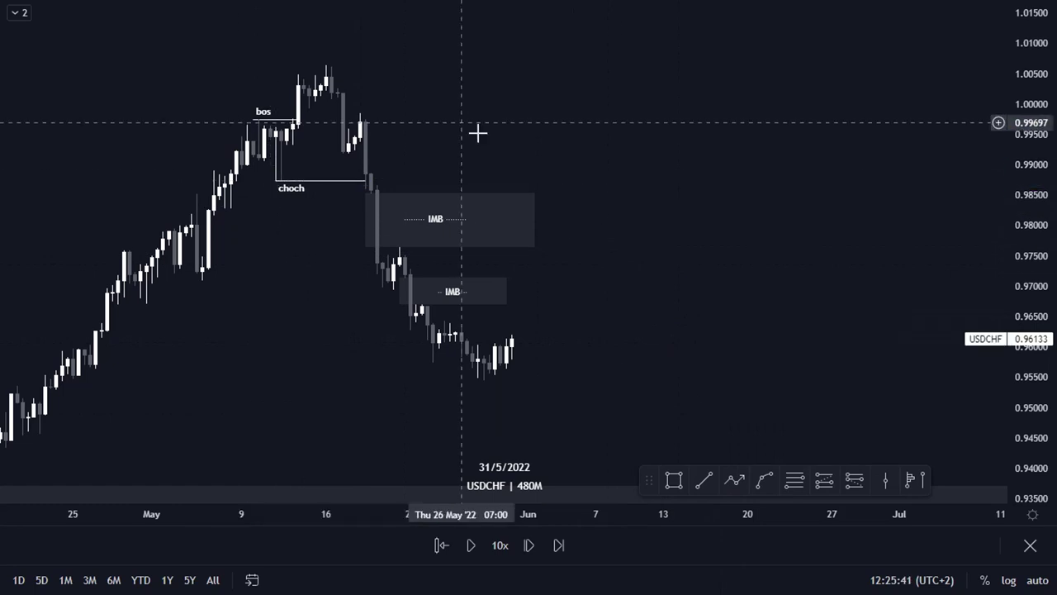
Draw a rectangle from 1.00642 to 1.00208 starting 13 May 15:00, apply the SUPPLY template and extend it to about 27 June.
left_click(676, 485)
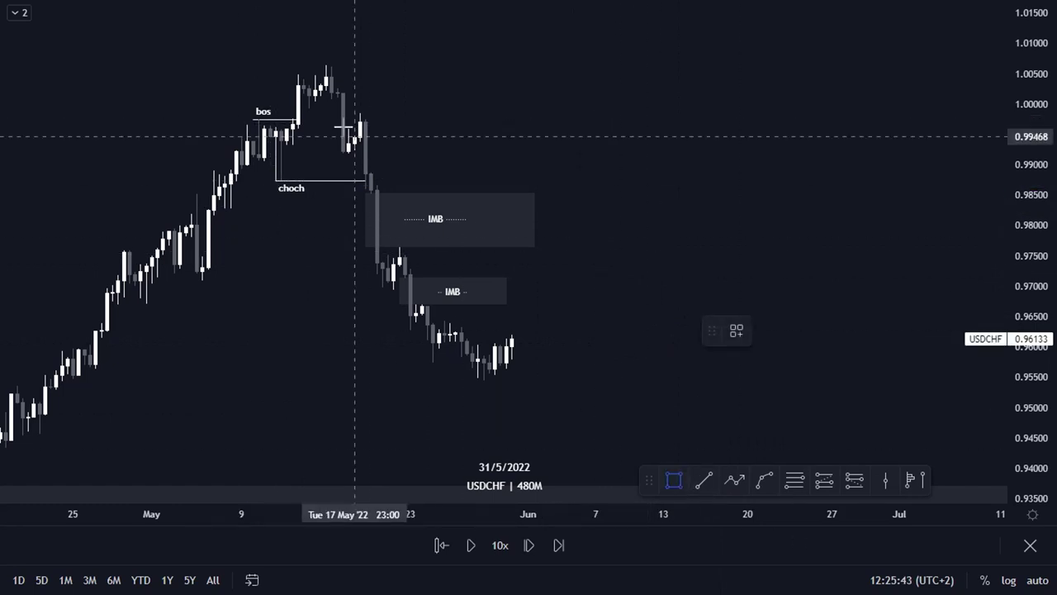
left_click_drag(314, 92, 769, 79)
left_click(737, 331)
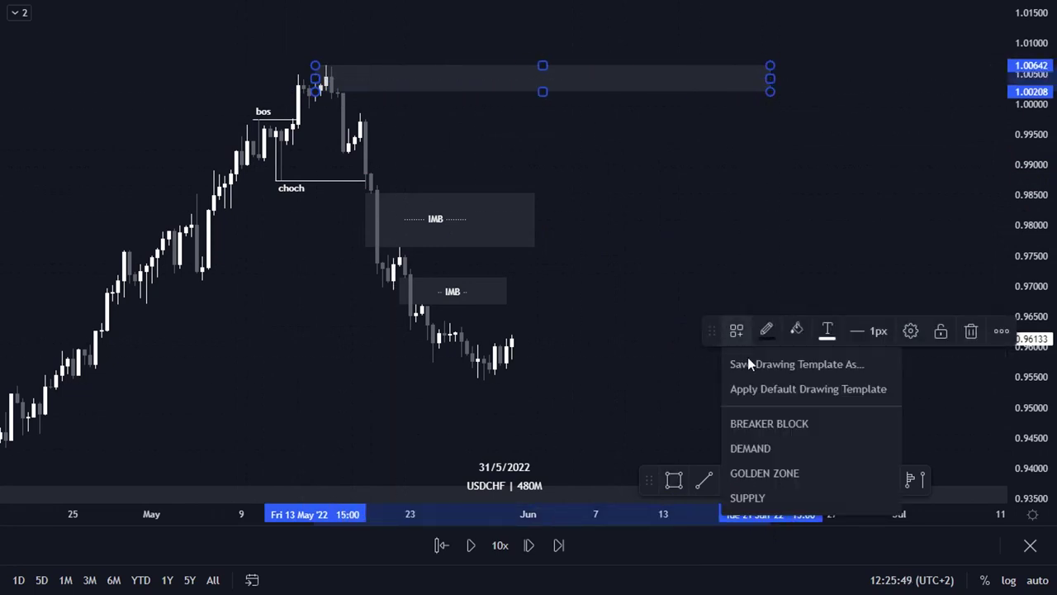
left_click(759, 499)
left_click(712, 128)
left_click_drag(770, 78, 832, 79)
left_click(753, 208)
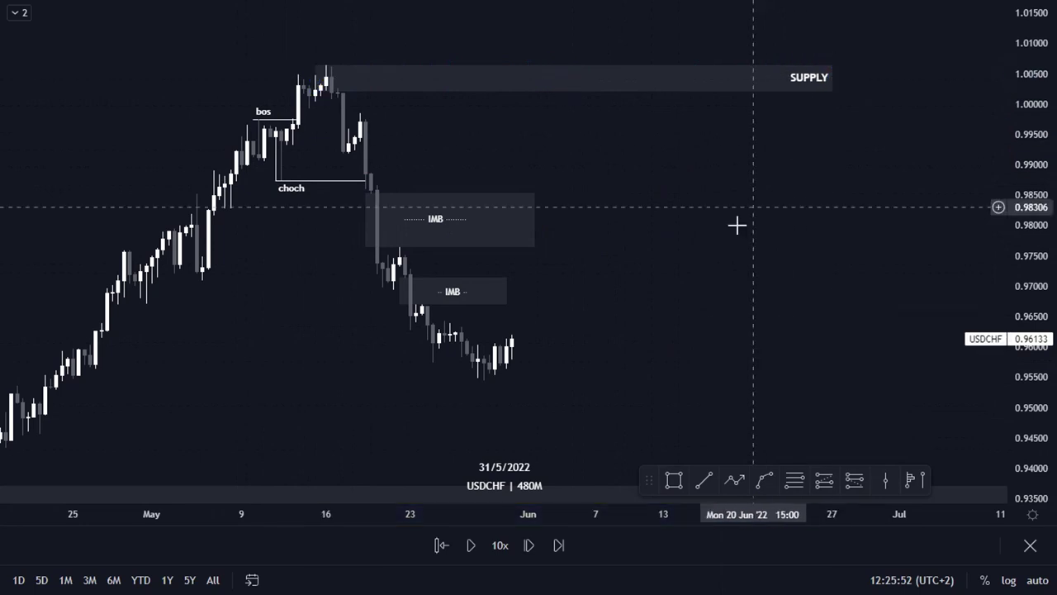
left_click(835, 77)
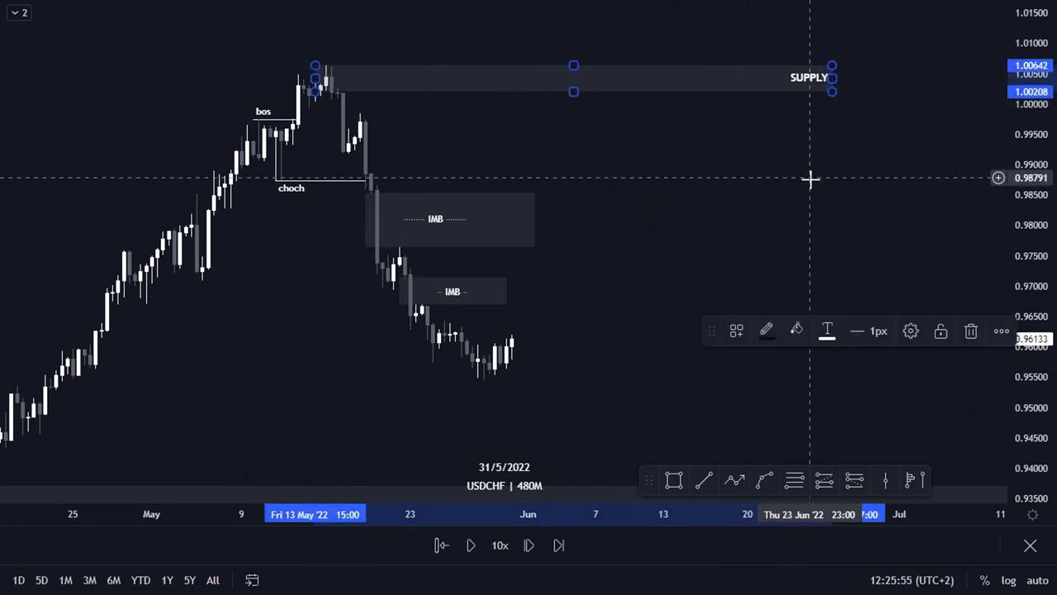
left_click(664, 247)
Extend the upper imbalance rectangle to 9 June 07:00 and the lower one to about 3 June, and recentre their IMB lines.
left_click_drag(506, 289, 562, 289)
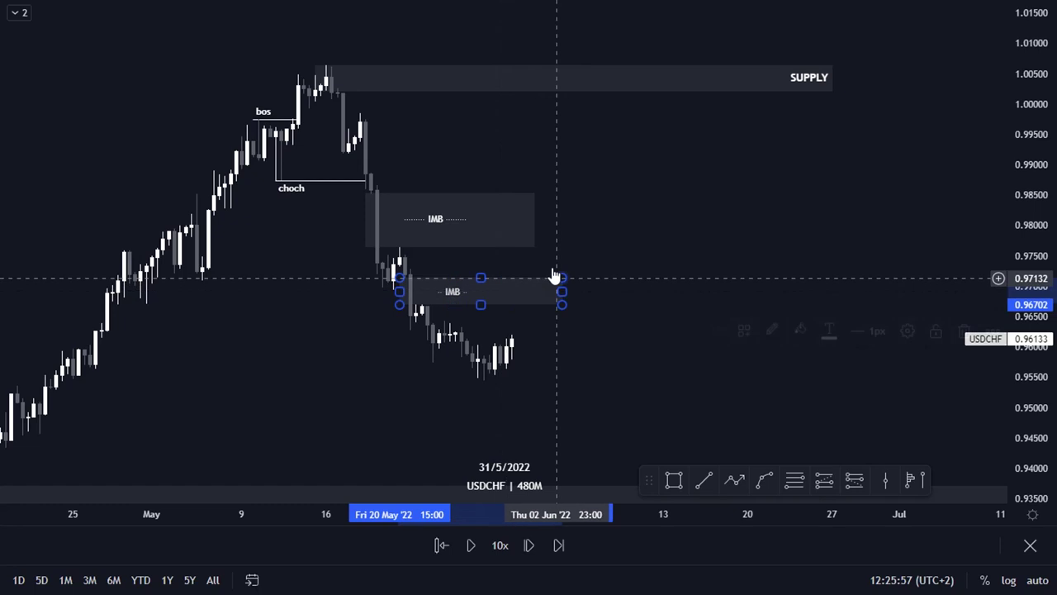
left_click_drag(531, 219, 630, 219)
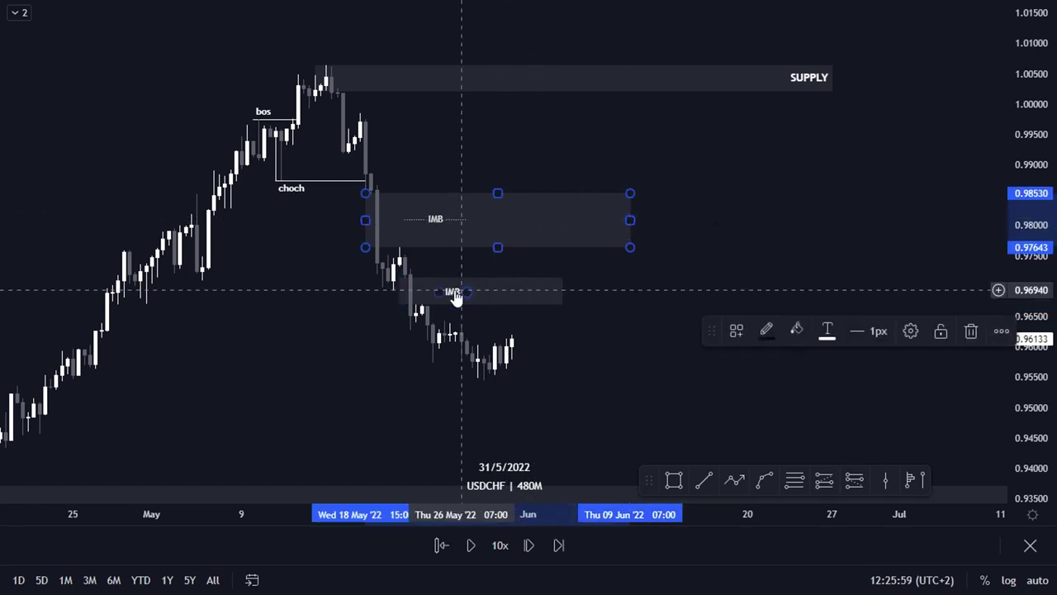
left_click_drag(454, 292, 487, 292)
left_click_drag(454, 227, 532, 222)
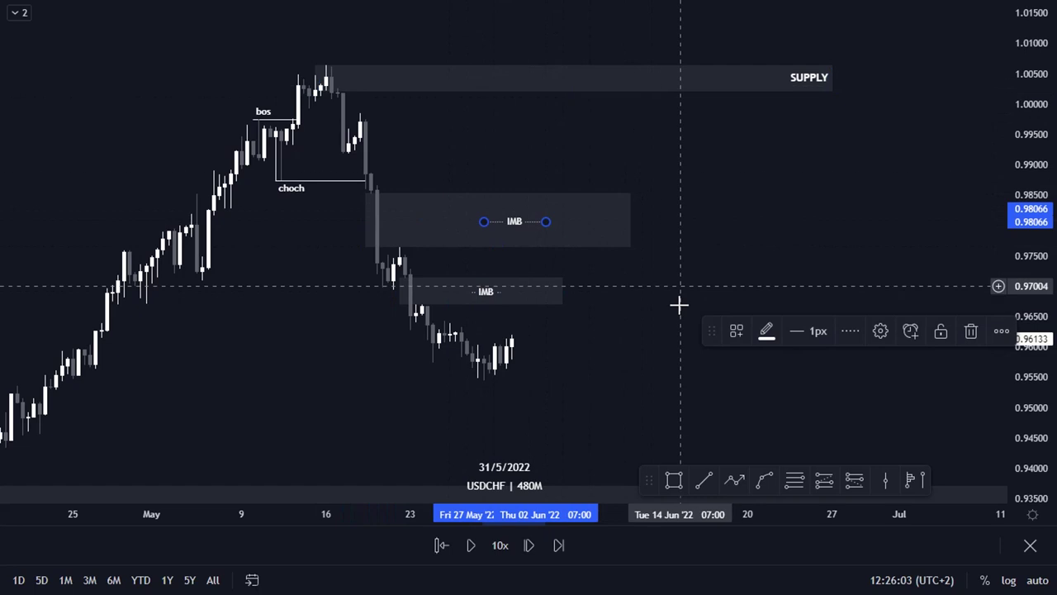
Draw a rectangle over the gap just below the supply zone from 1.00131 to about 0.9985, spanning 16 May 23:00 to 30 May 15:00.
left_click_drag(680, 382, 576, 371)
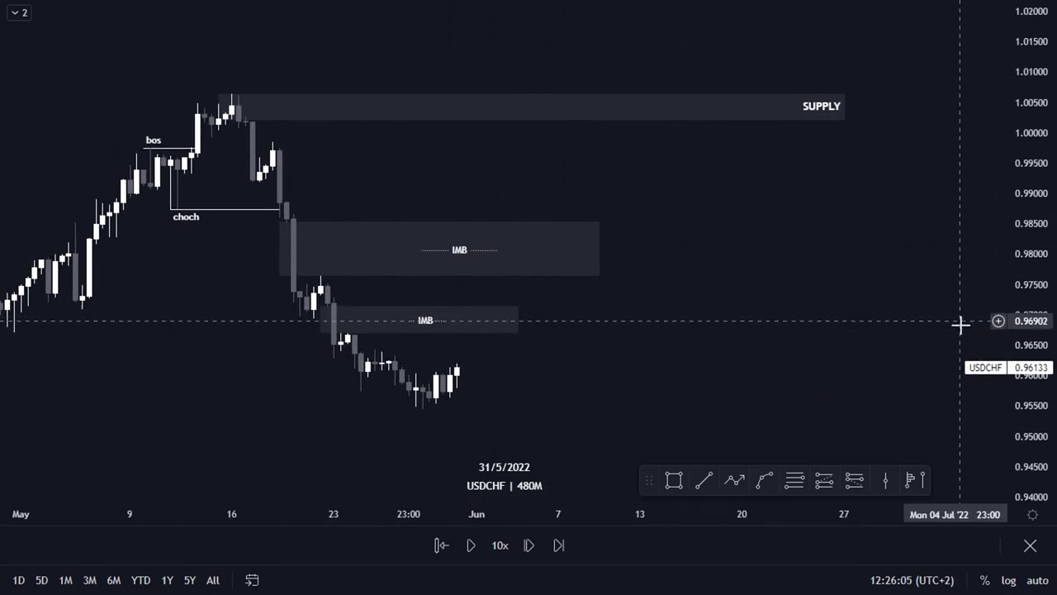
left_click_drag(1013, 347, 1013, 297)
left_click_drag(706, 264, 766, 317)
left_click(674, 480)
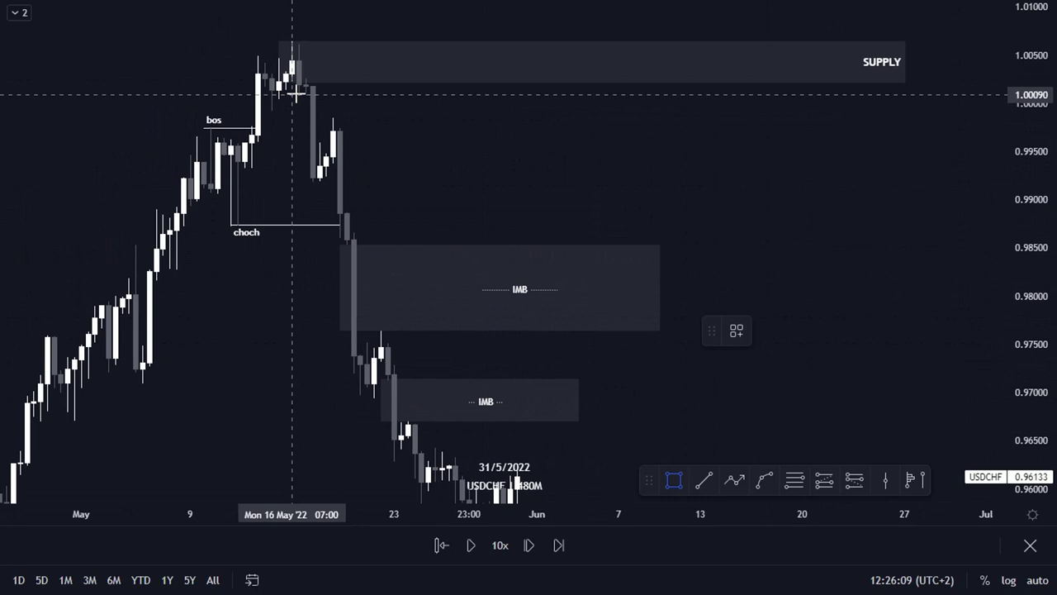
left_click_drag(376, 118, 497, 121)
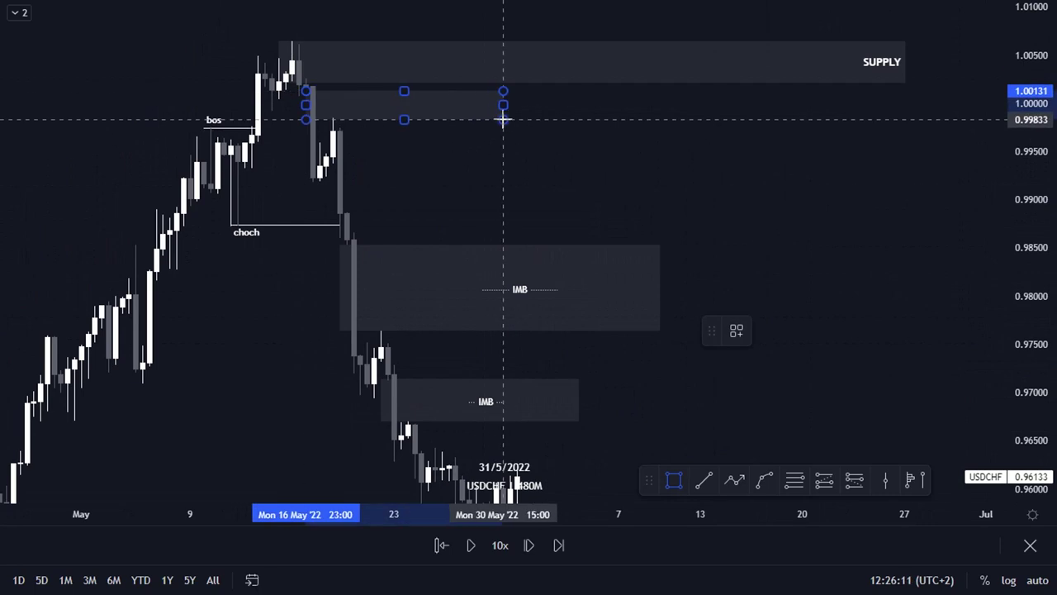
left_click(503, 118)
Draw a trend line in that rectangle from 20 May 15:00 to 25 May 15:00 with the IMBALANCE template, and centre it at about 1.0000.
left_click(703, 480)
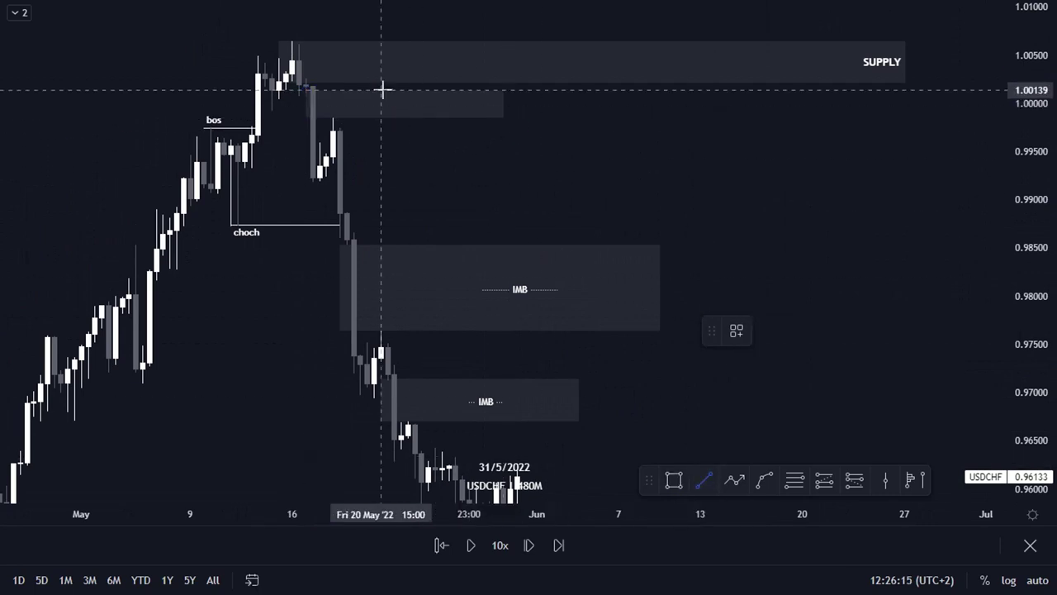
left_click(442, 108)
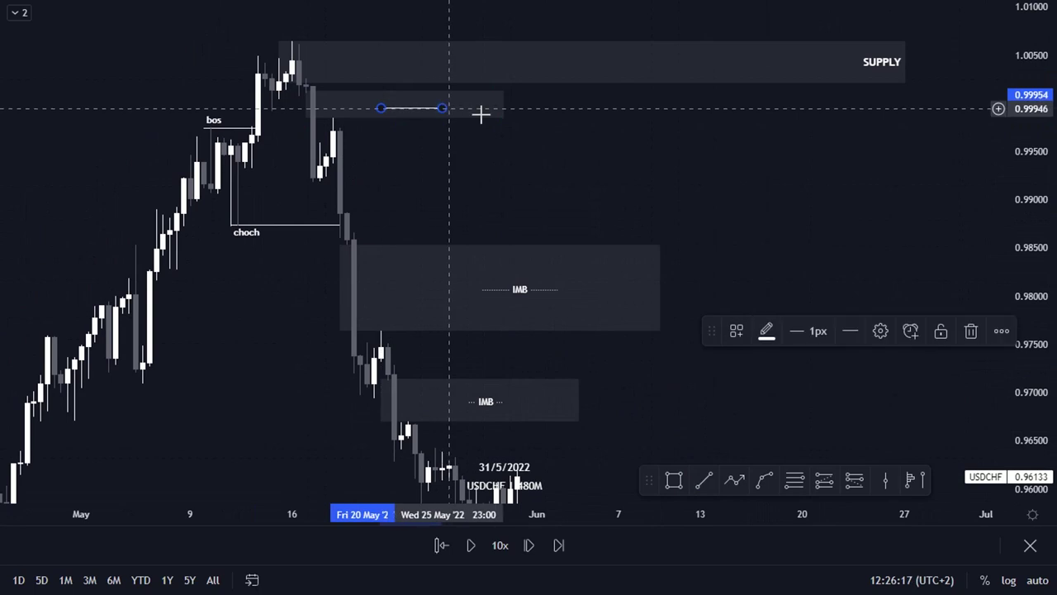
left_click(743, 334)
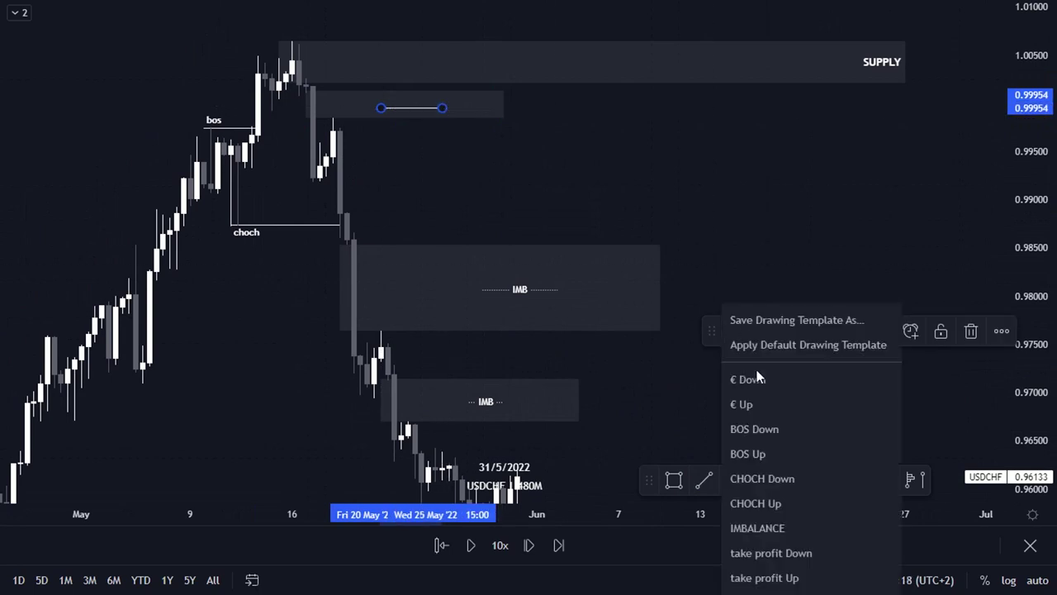
left_click(779, 535)
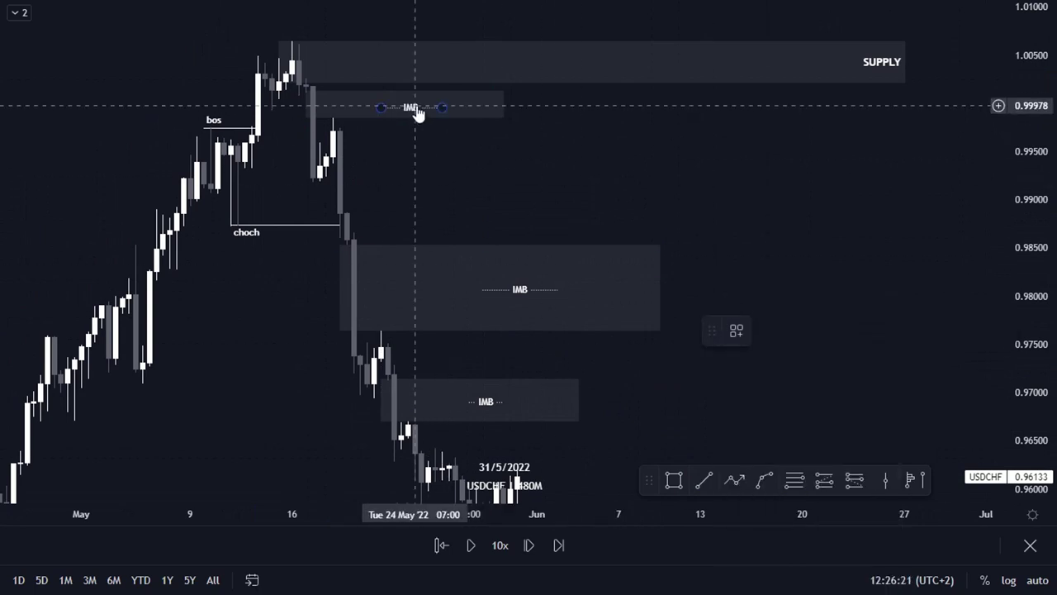
left_click_drag(412, 111, 411, 104)
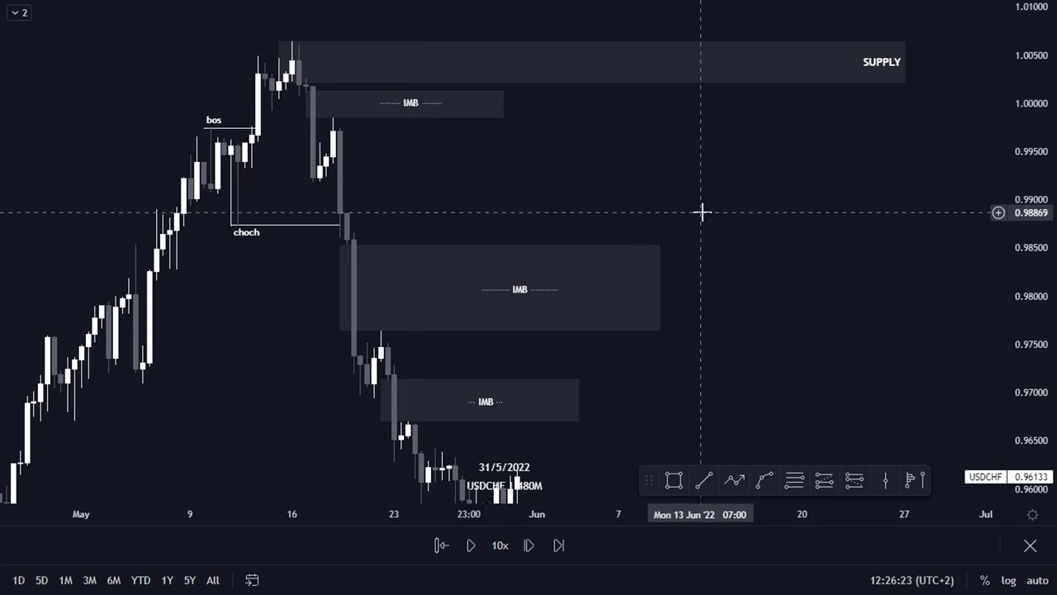
Extend the end of the lowest imbalance rectangle to about 6 June.
left_click_drag(647, 203, 619, 161)
left_click_drag(1048, 170, 1042, 372)
scroll(873, 361, "down", 7)
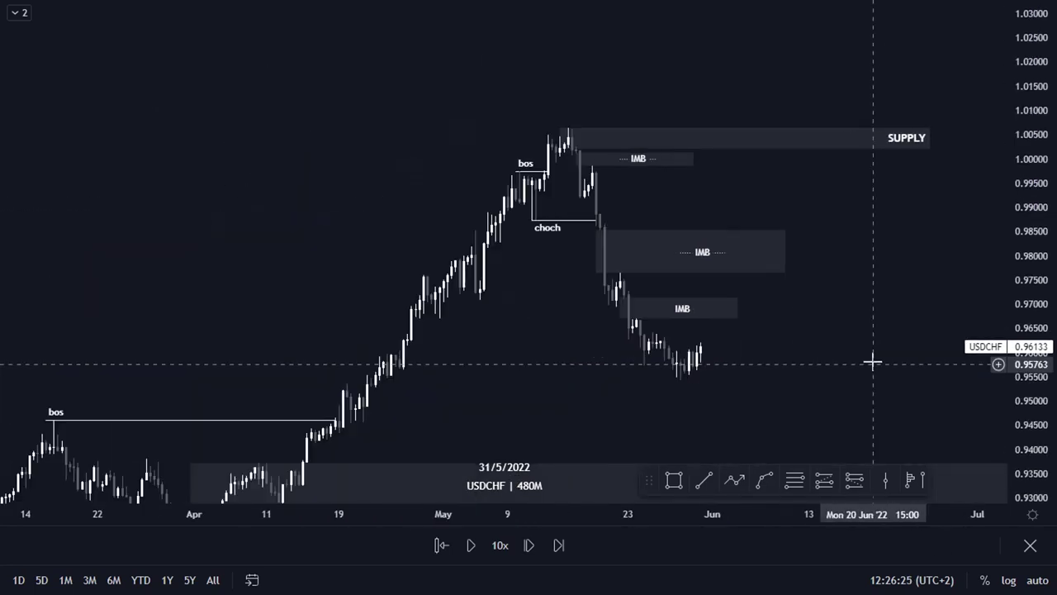
left_click_drag(871, 360, 658, 366)
scroll(660, 366, "up", 2)
left_click(512, 319)
left_click_drag(512, 319, 529, 319)
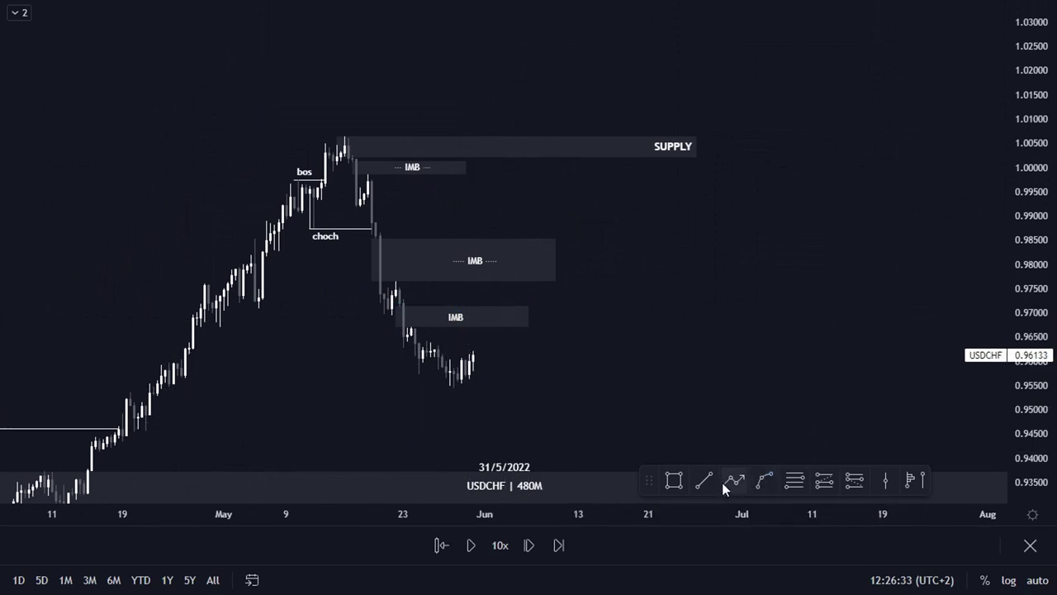
Draw a projected price path from about 0.961 zigzagging up through the imbalances into the supply zone at 1.004, ending down at about 0.948.
left_click(469, 357)
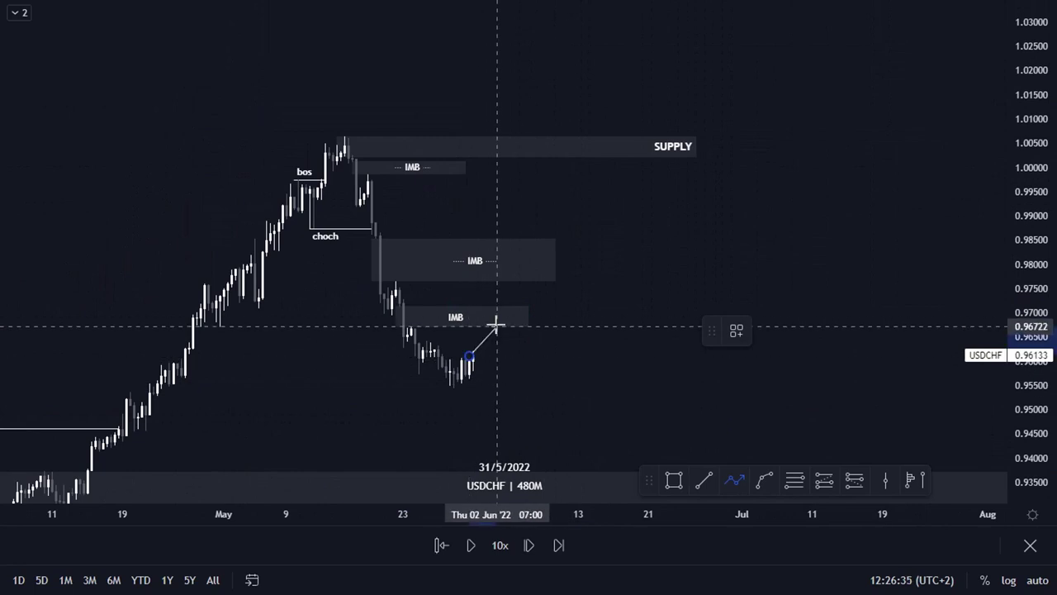
left_click(505, 341)
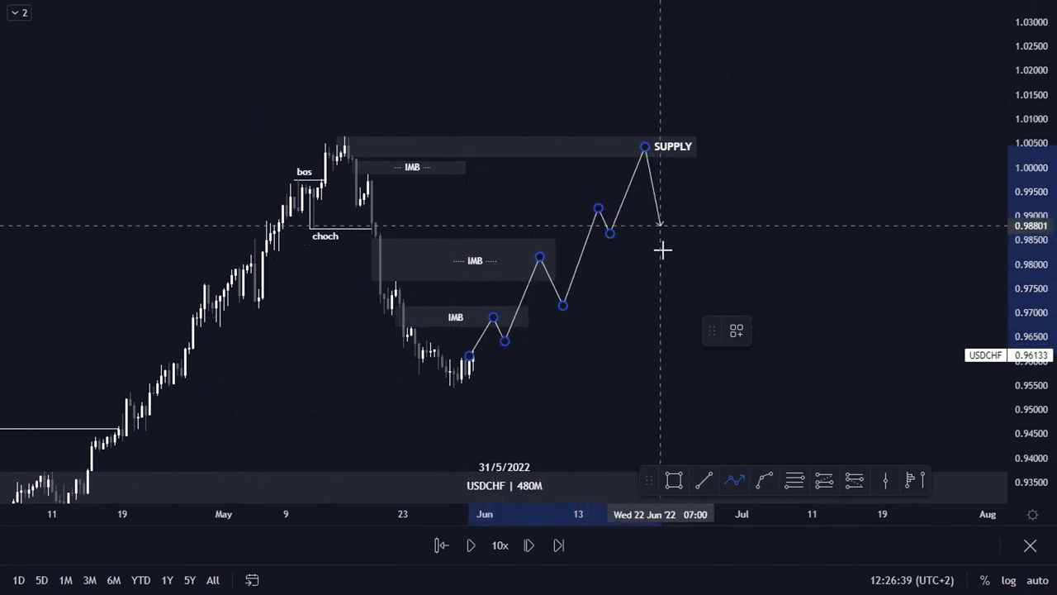
double_click(697, 418)
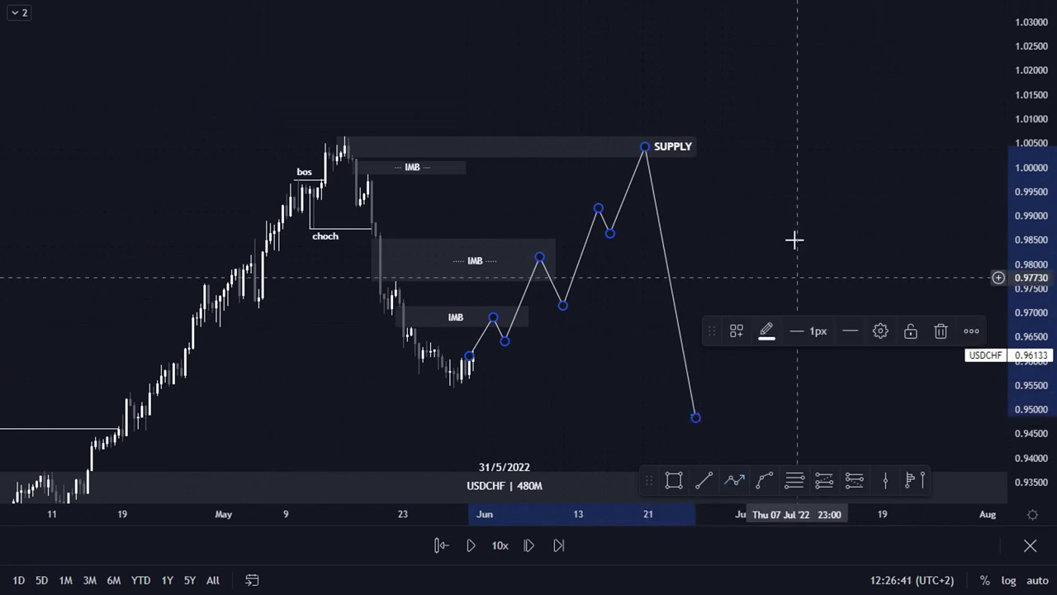
left_click(752, 372)
Delete the projected price path.
left_click_drag(746, 412, 330, 132)
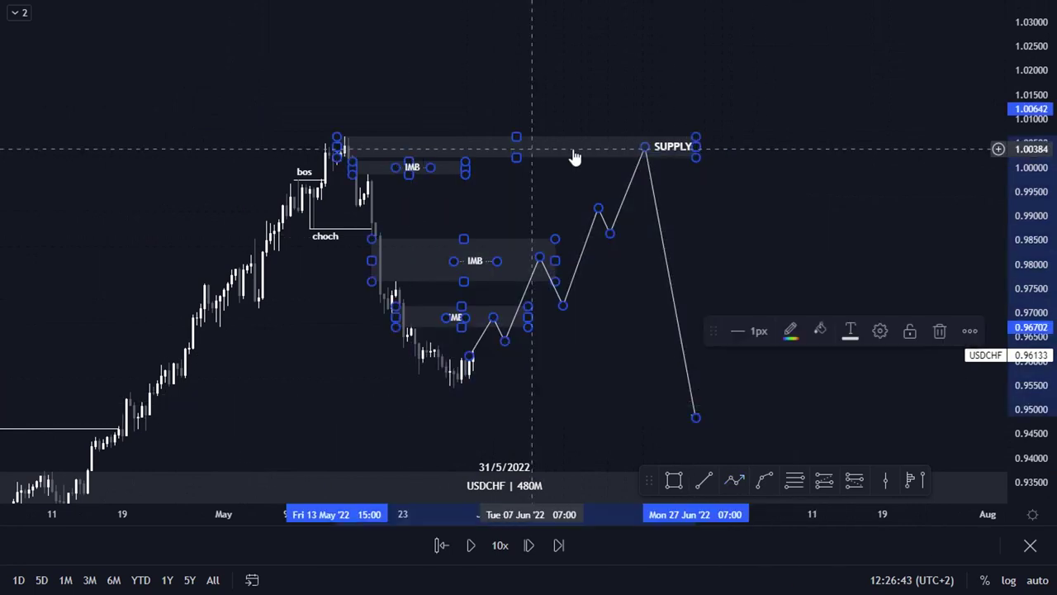
left_click(850, 248)
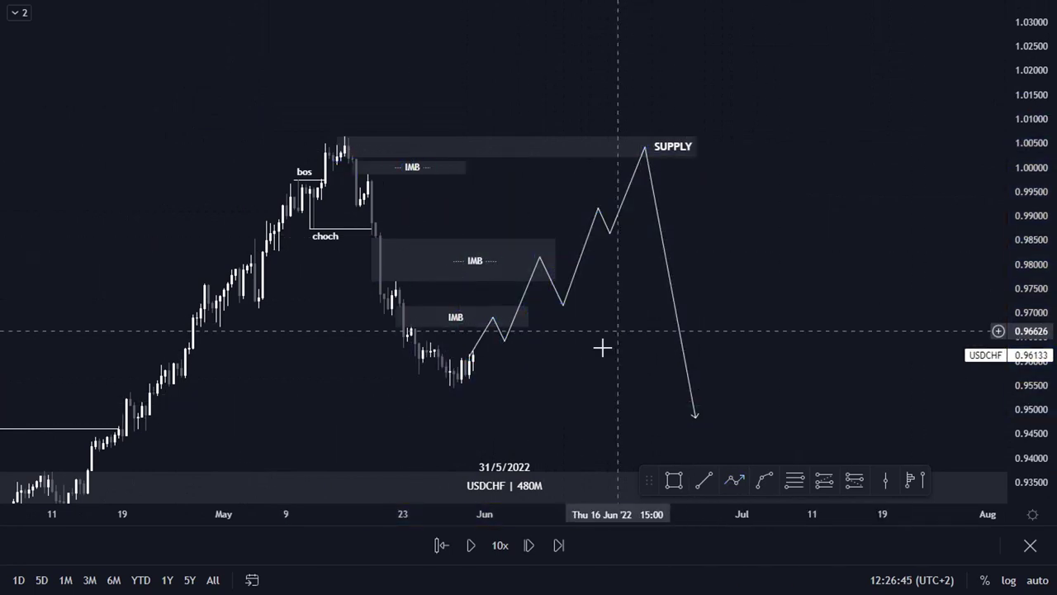
left_click(562, 306)
left_click(941, 330)
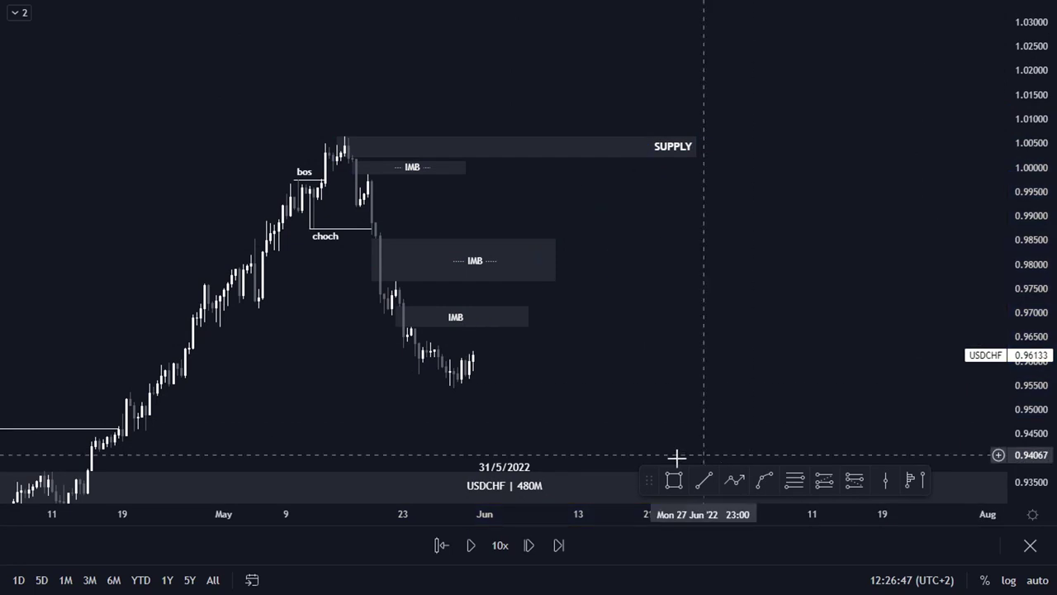
Advance the bar replay to 13 June 2022 and pause it there.
left_click(473, 545)
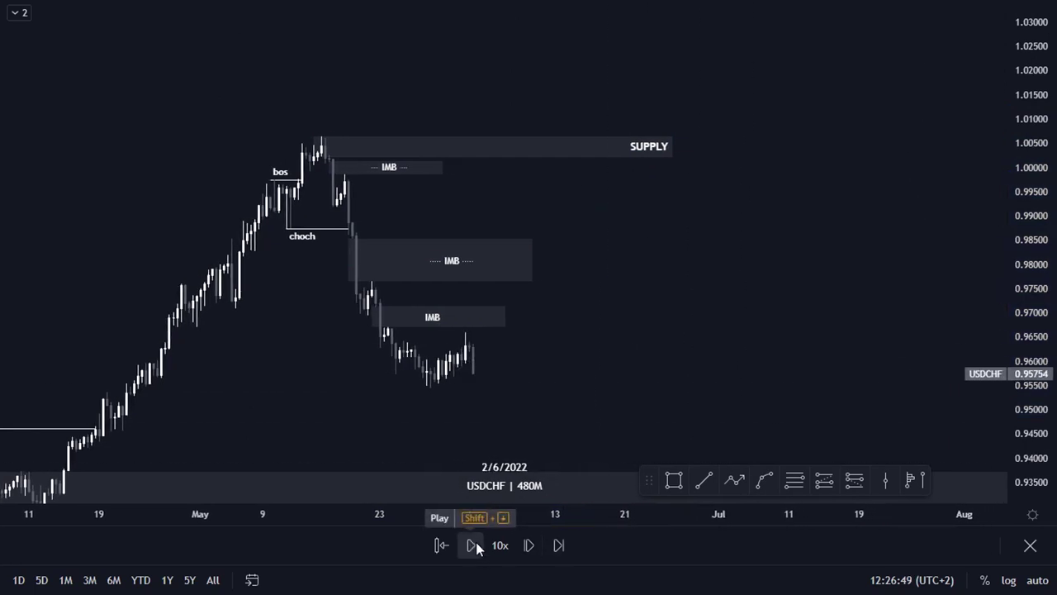
left_click(473, 545)
left_click(472, 545)
left_click(476, 542)
left_click(475, 542)
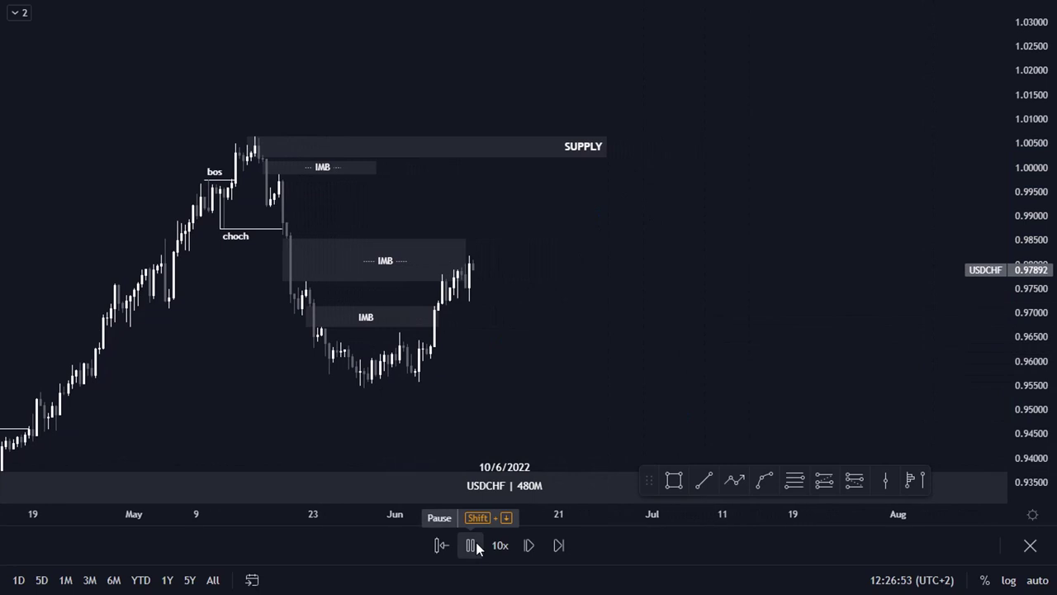
left_click(475, 543)
Extend the end of the top imbalance rectangle just below the supply zone to about 16 June.
left_click_drag(560, 255, 608, 253)
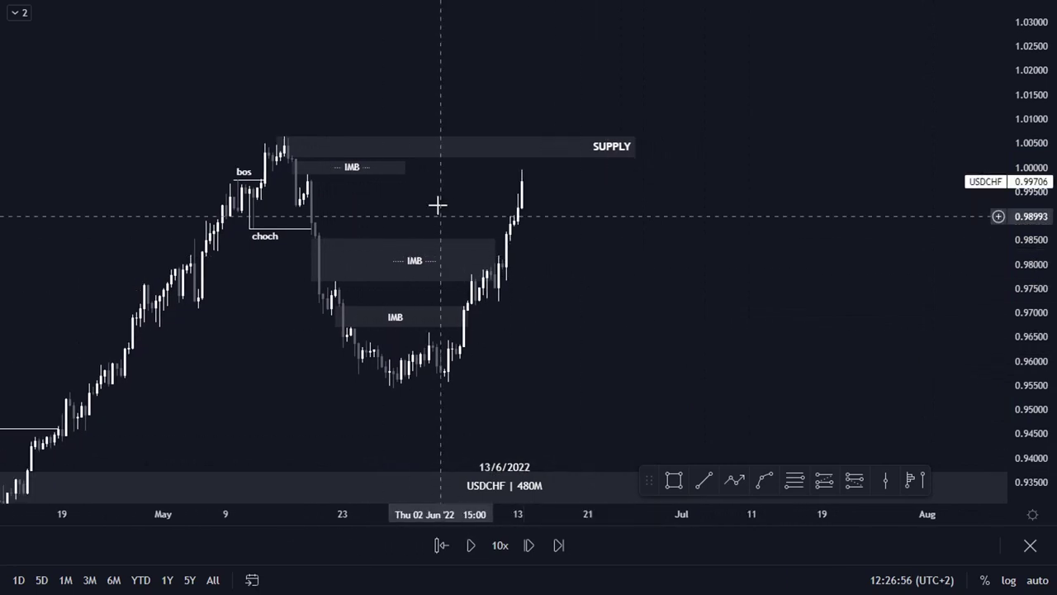
left_click(406, 166)
left_click_drag(413, 168, 554, 167)
left_click(555, 276)
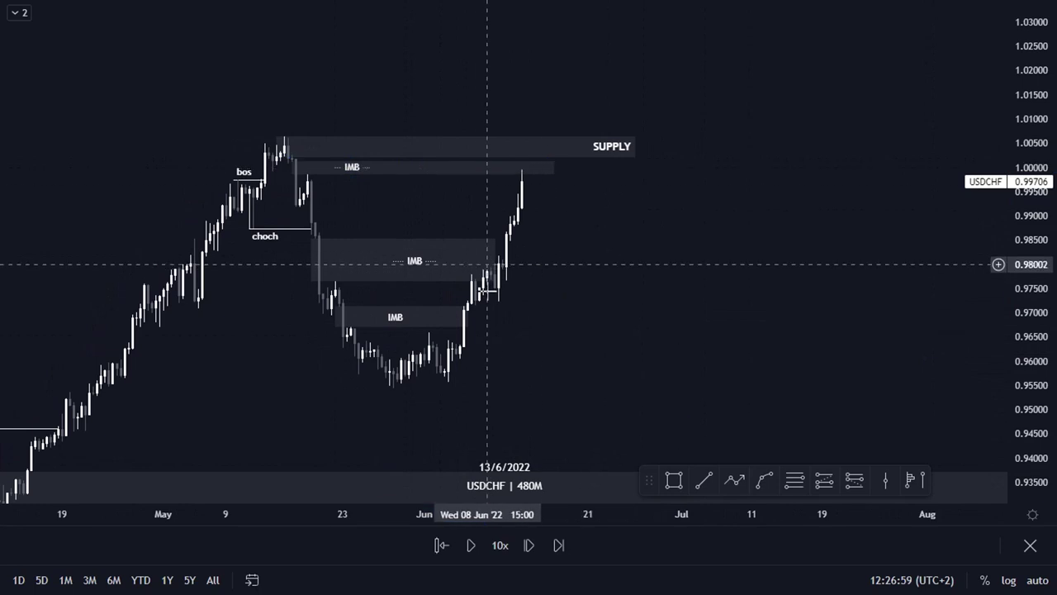
Advance the bar replay to 14 June 2022 and examine how price behaves at the supply zone.
left_click(471, 547)
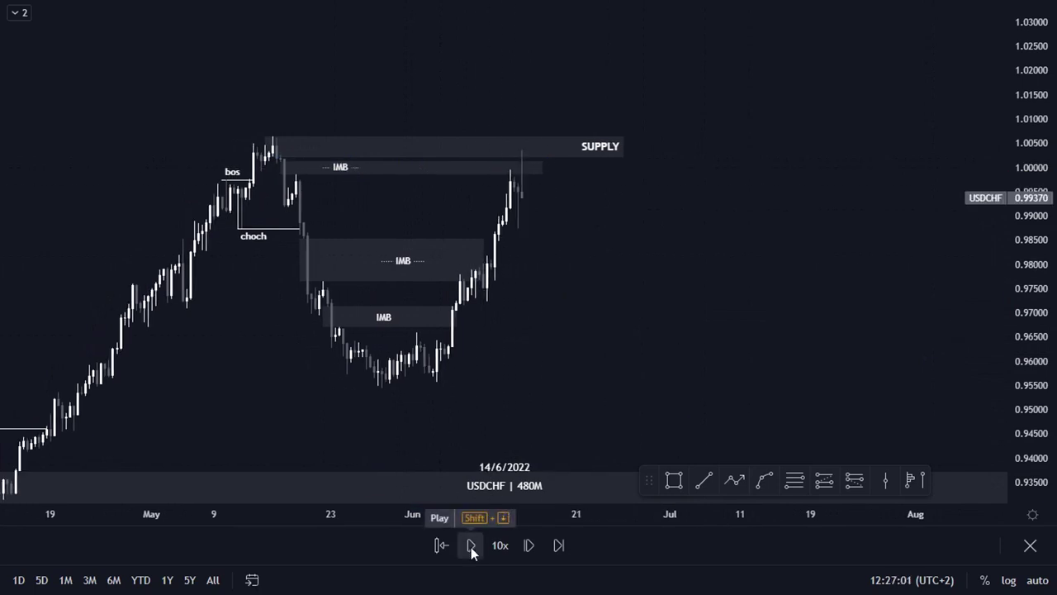
scroll(517, 359, "right", 3)
scroll(473, 334, "left", 2)
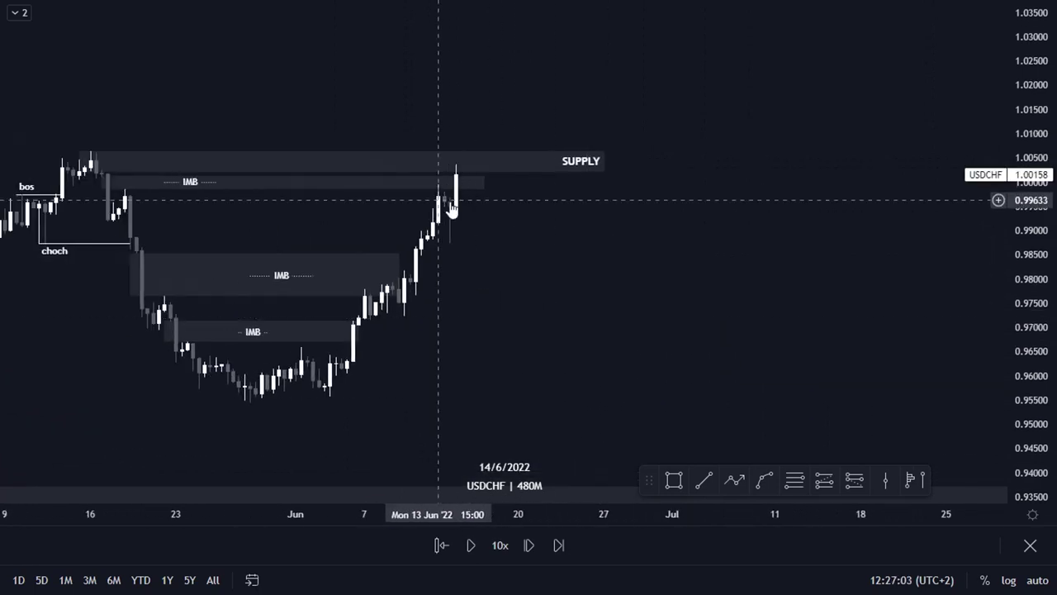
left_click_drag(626, 202, 641, 189)
left_click_drag(679, 264, 816, 239)
left_click_drag(1036, 276, 1007, 222)
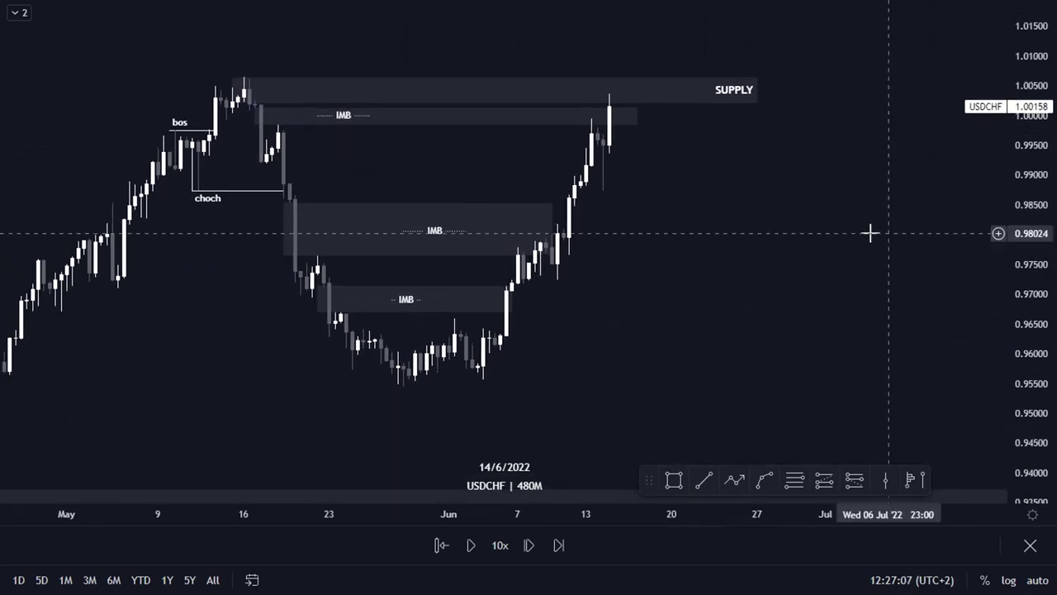
scroll(854, 262, "down", 2)
left_click_drag(854, 257, 847, 233)
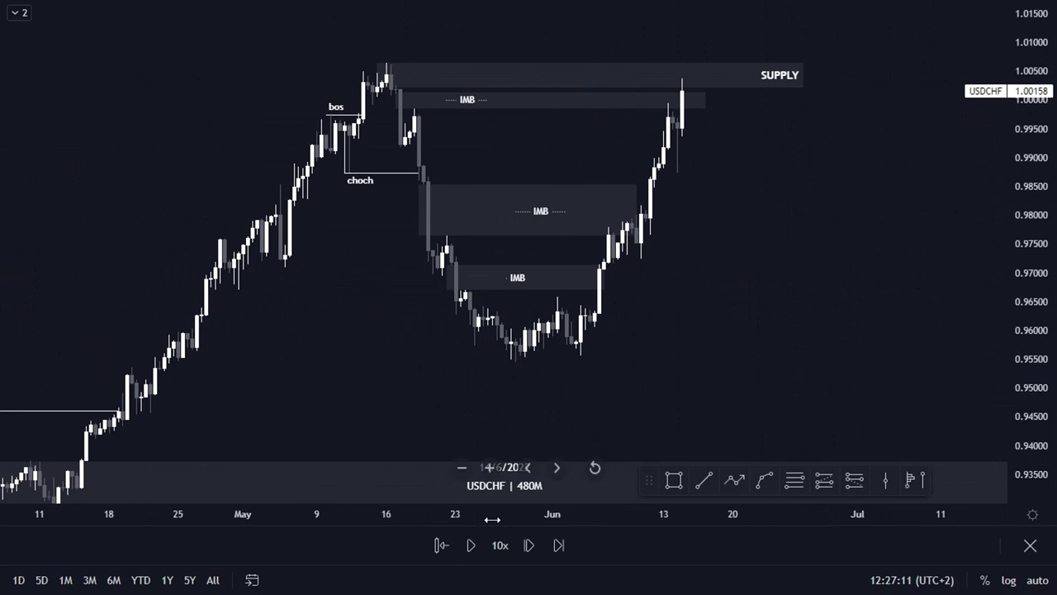
Advance the bar replay through 16 June to 20 June 2022.
left_click(471, 545)
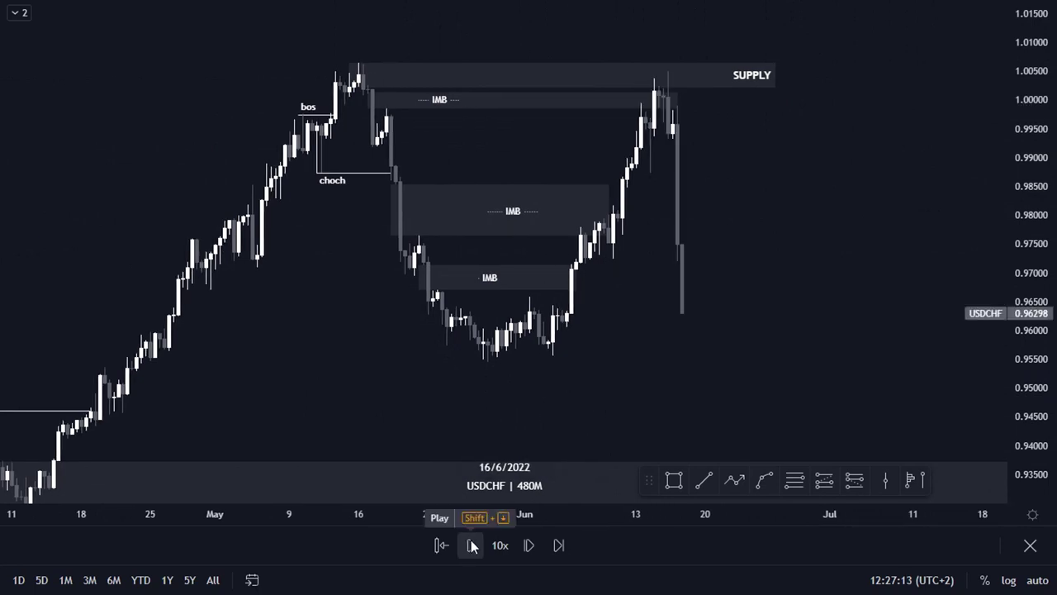
scroll(592, 349, "up", 2)
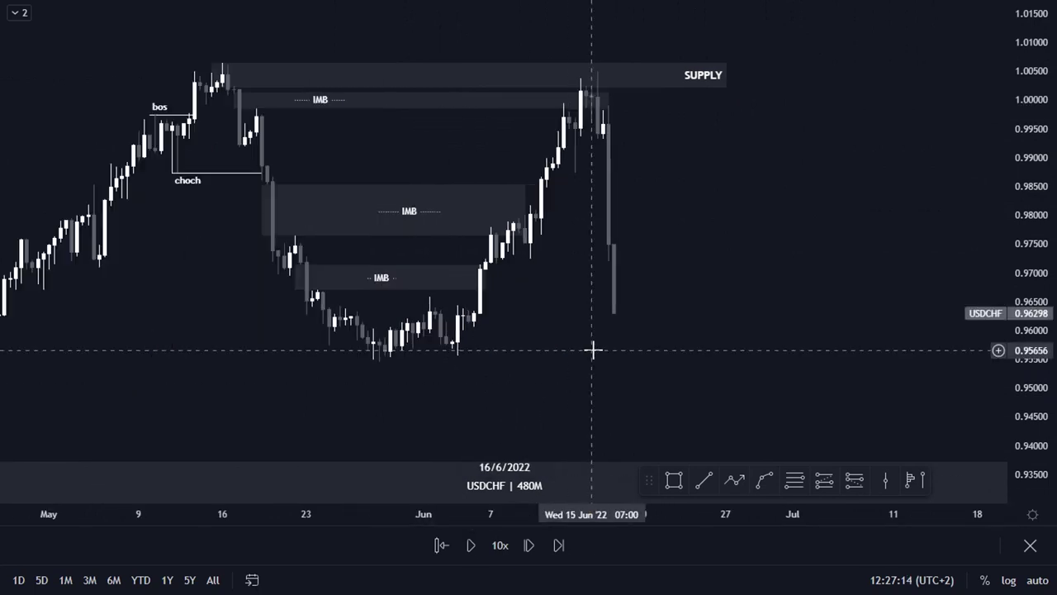
left_click(472, 545)
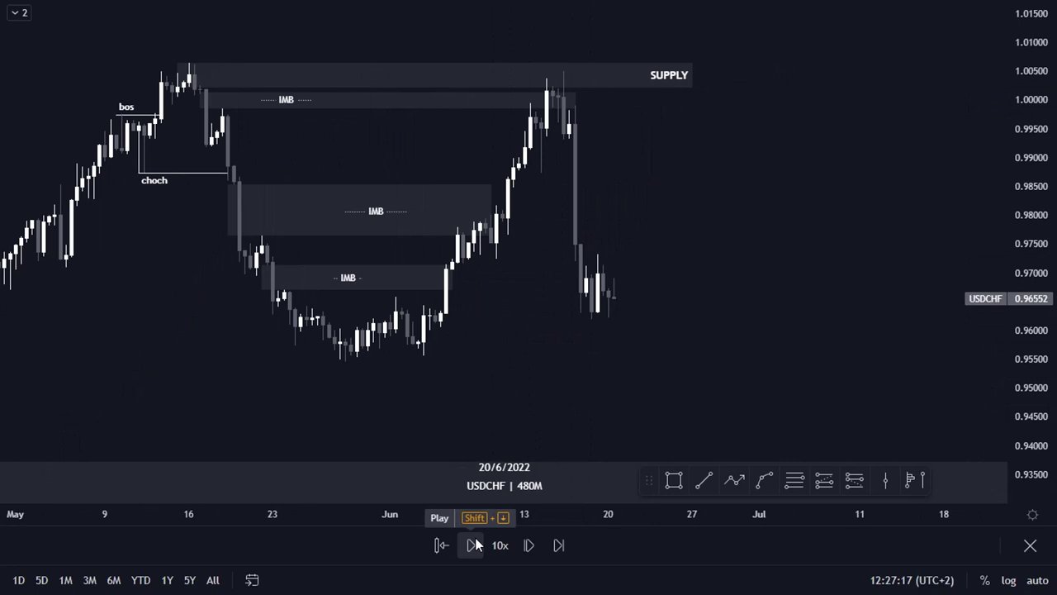
Reshape the top imbalance rectangle over the mid-June drop, from 0.99337 to 0.97323, spanning 15 June to 11 July 07:00.
scroll(563, 361, "up", 2)
left_click_drag(814, 285, 785, 325)
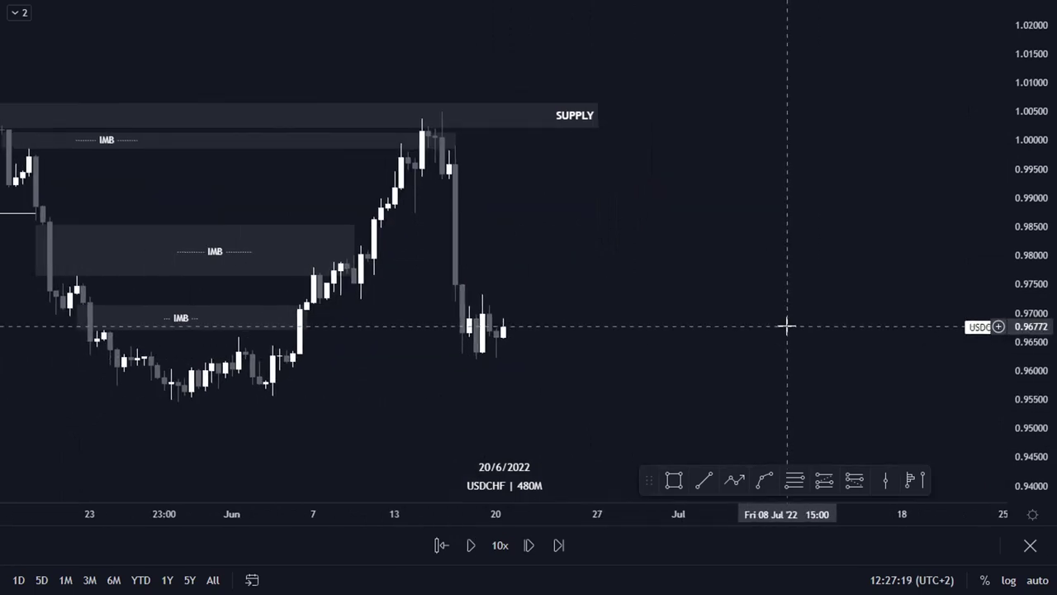
mouse_move(260, 149)
left_mouse_down()
mouse_move(359, 206)
mouse_move(663, 212)
mouse_move(687, 196)
mouse_move(669, 294)
left_mouse_up()
left_click_drag(888, 236, 799, 237)
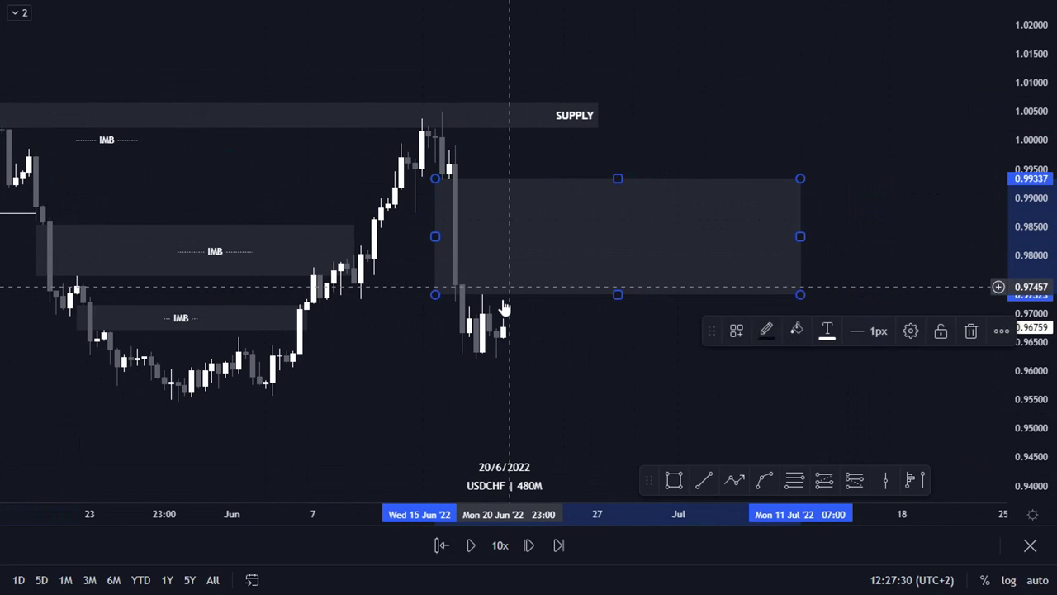
Advance the bar replay to 22 June 2022 and deselect the large imbalance rectangle.
left_click(467, 547)
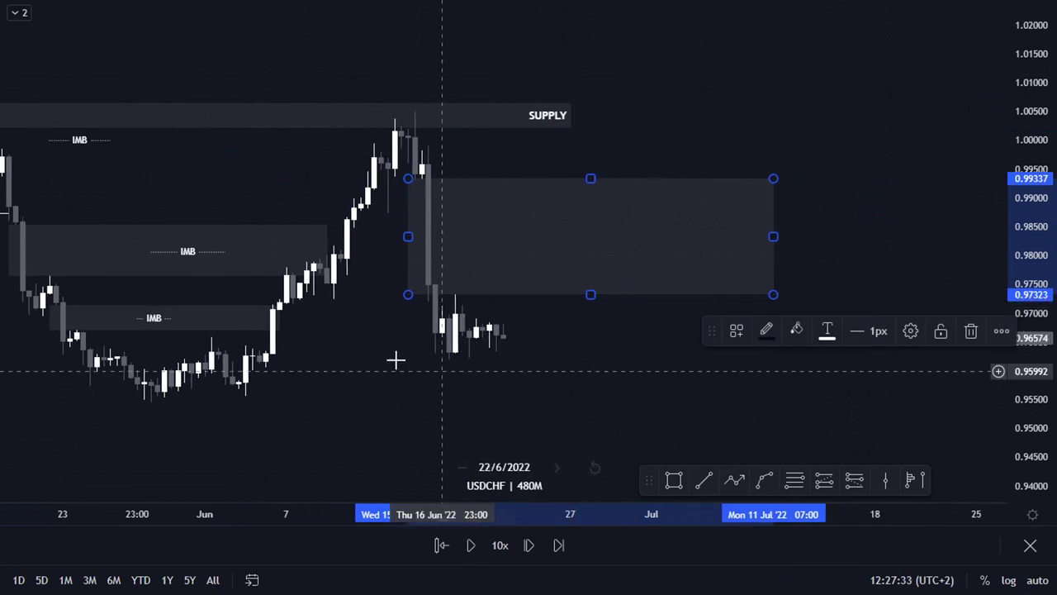
scroll(463, 397, "down", 2)
left_click(503, 340)
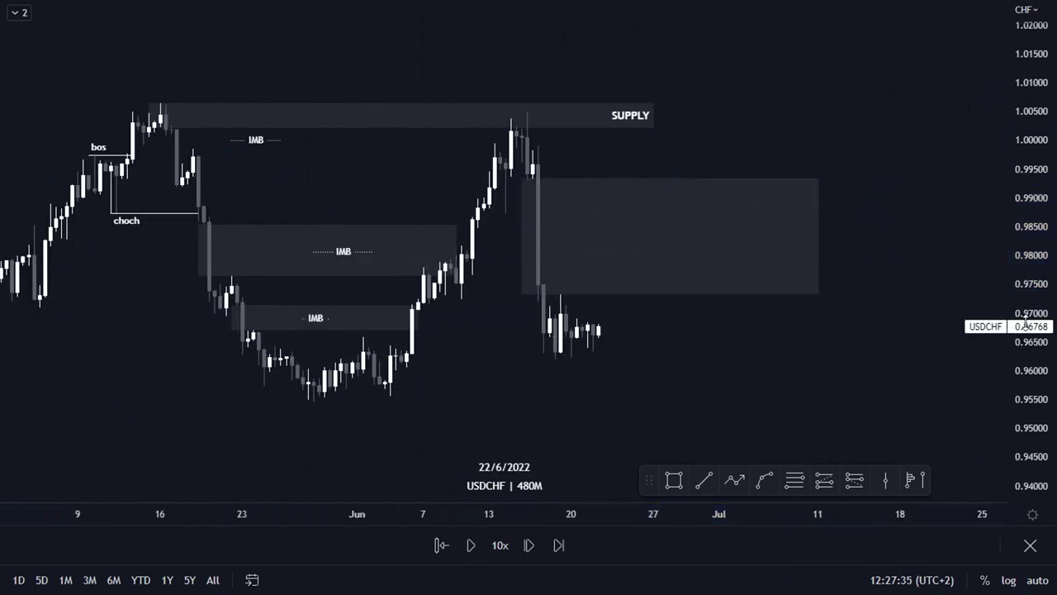
Draw a horizontal dotted trend line under the late-May lows at 0.95443, from 25 May 15:00 to about 30 June.
left_click_drag(1032, 318, 1033, 298)
scroll(905, 285, "down", 1)
left_click(570, 110)
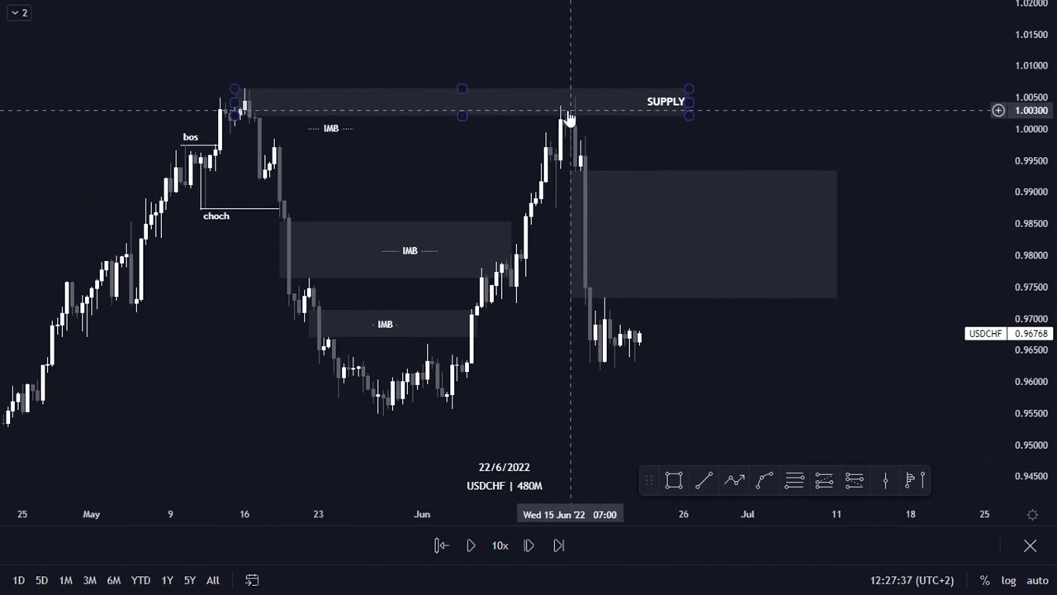
left_click_drag(581, 316, 564, 286)
left_click(704, 480)
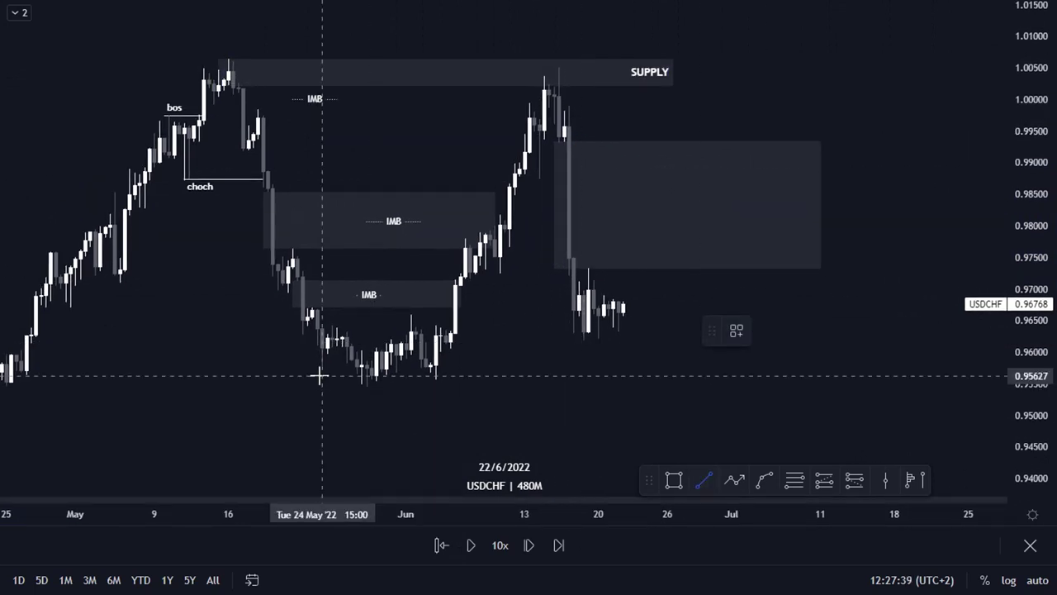
left_click(336, 387)
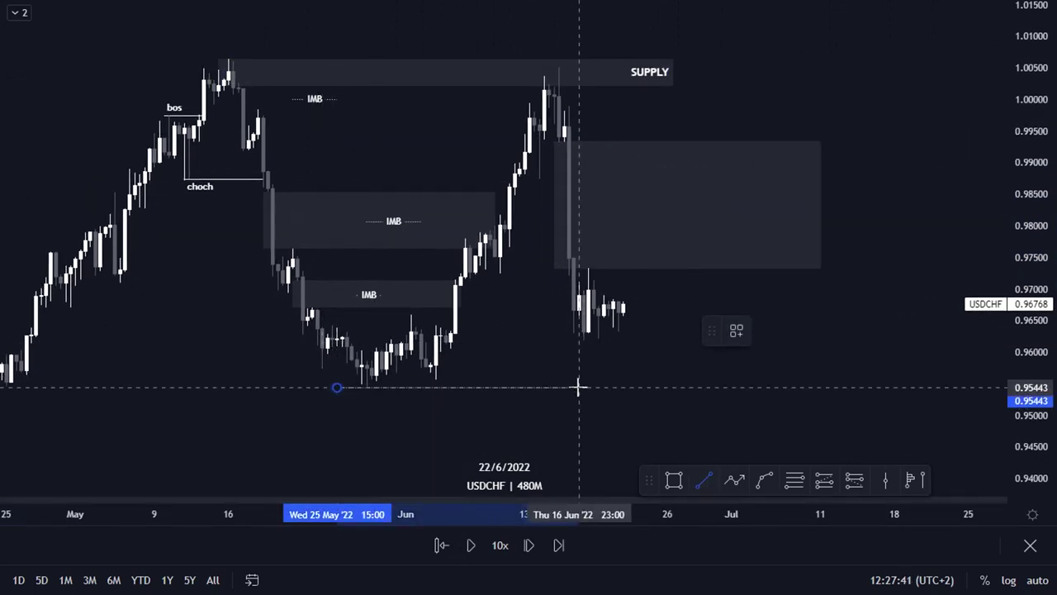
left_click(716, 386)
left_click_drag(764, 396, 722, 385)
Advance the bar replay to 29 June 2022 and pause it there.
left_click(469, 551)
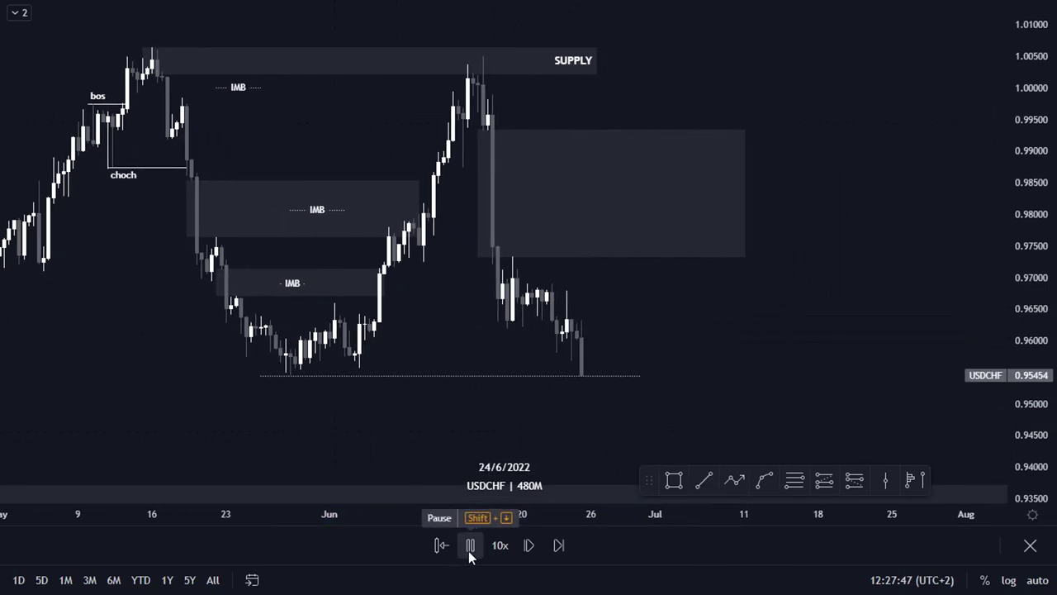
left_click(468, 551)
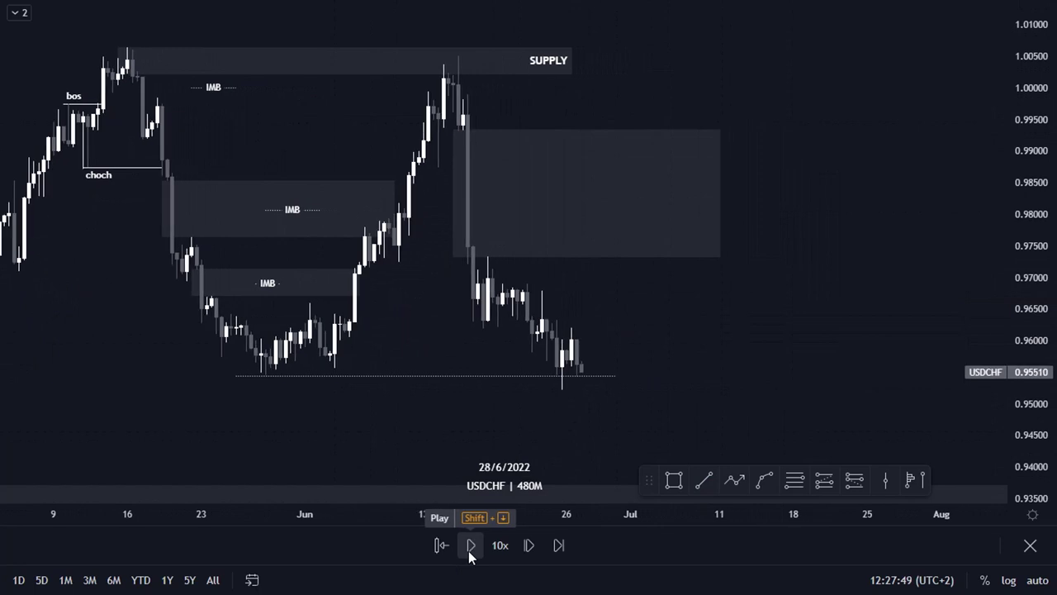
left_click(468, 551)
left_click(469, 551)
scroll(636, 353, "down", 1)
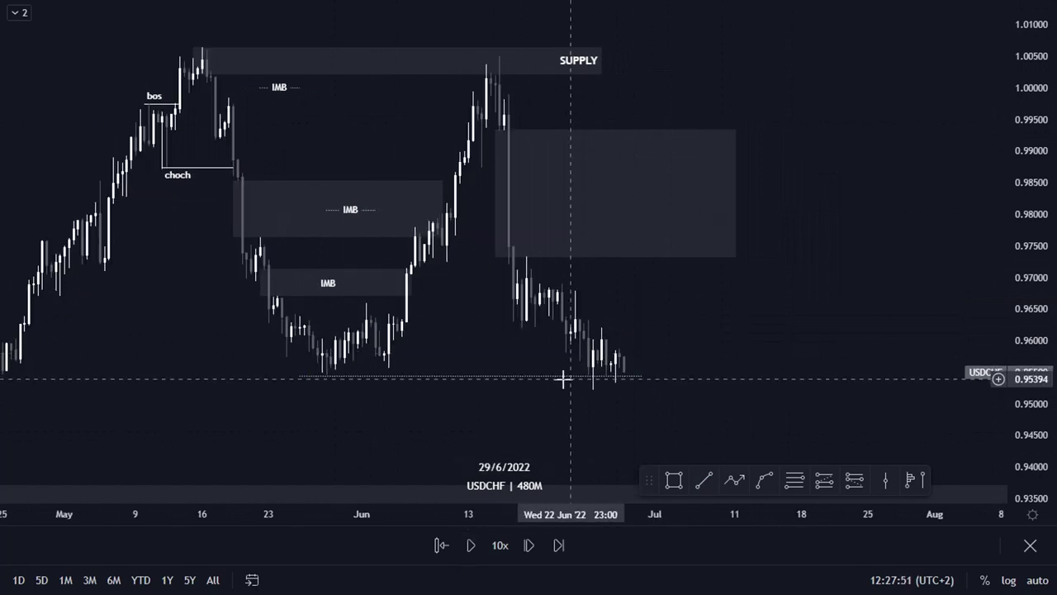
Delete the dotted line under the lows, the two lower imbalance rectangles with their IMB lines, and the leftover top IMB line.
left_click(529, 379)
left_click(972, 330)
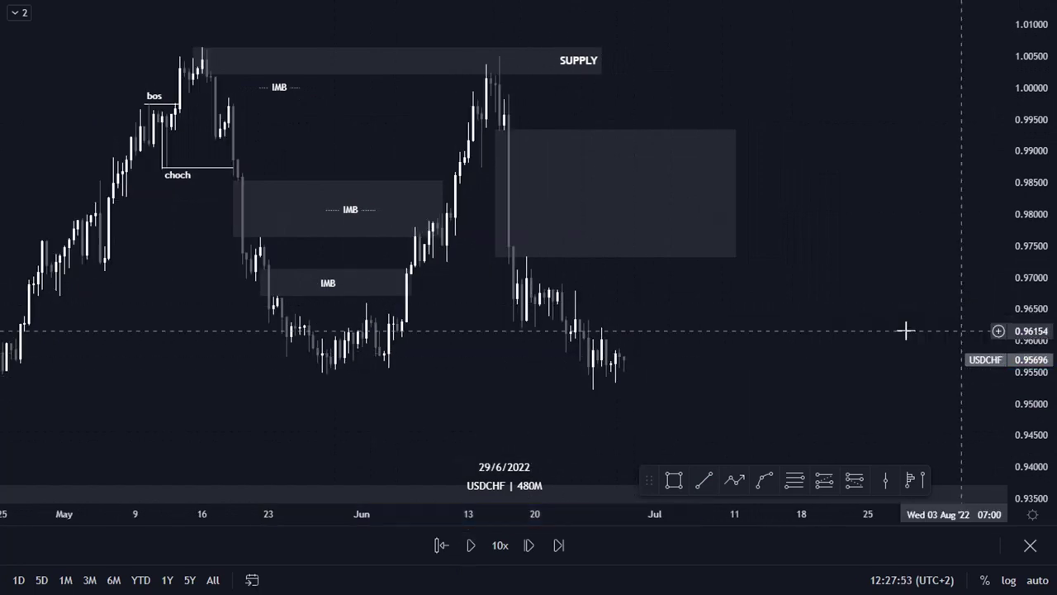
scroll(628, 240, "right", 2)
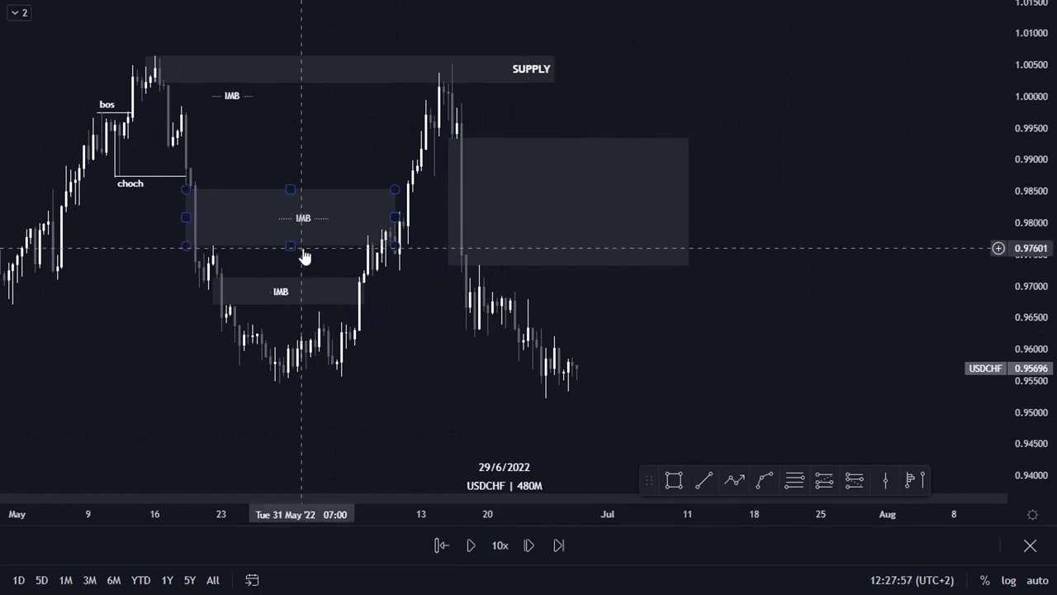
left_click_drag(392, 347, 267, 174)
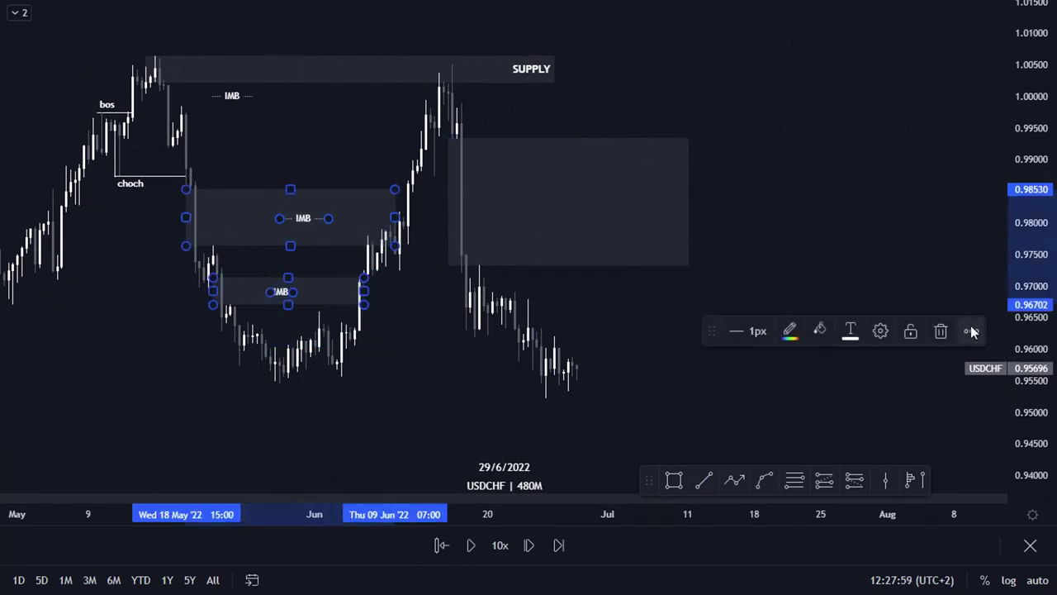
left_click(939, 332)
left_click(252, 97)
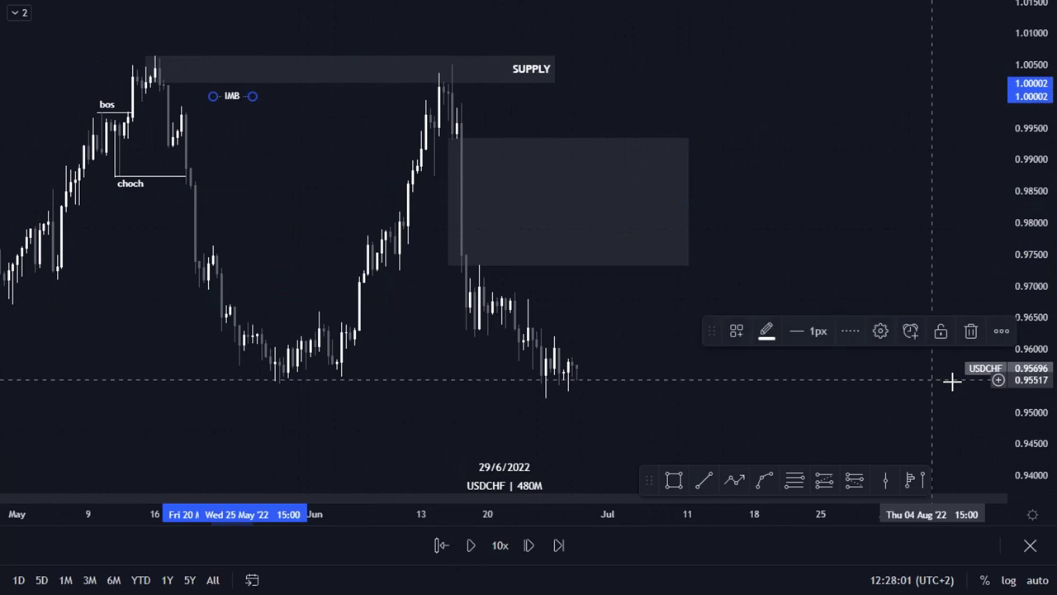
left_click(969, 331)
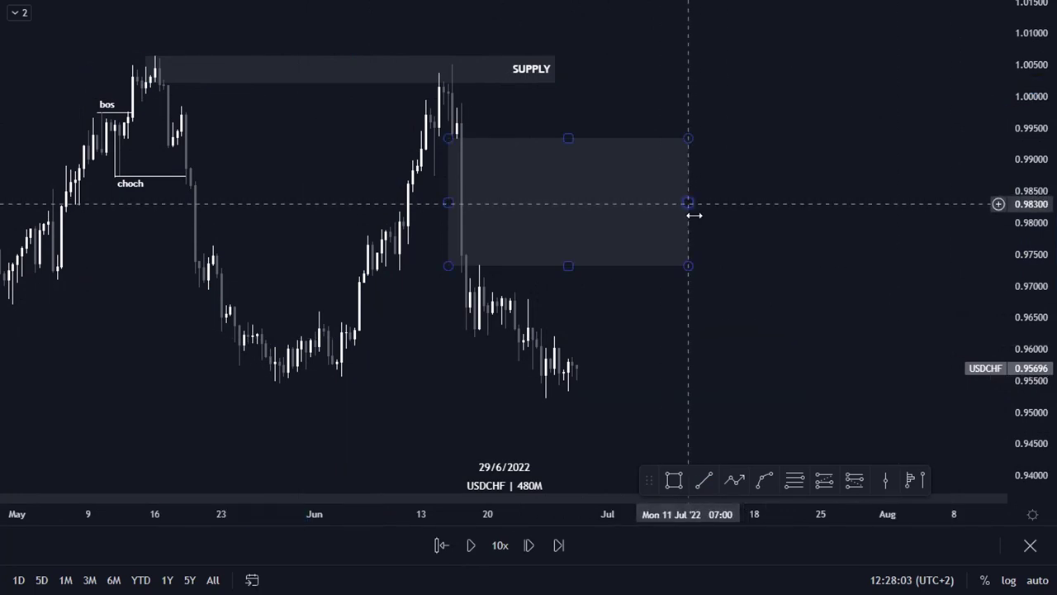
Advance the bar replay to 3 August 2022 in stages and pause it there.
left_click(477, 541)
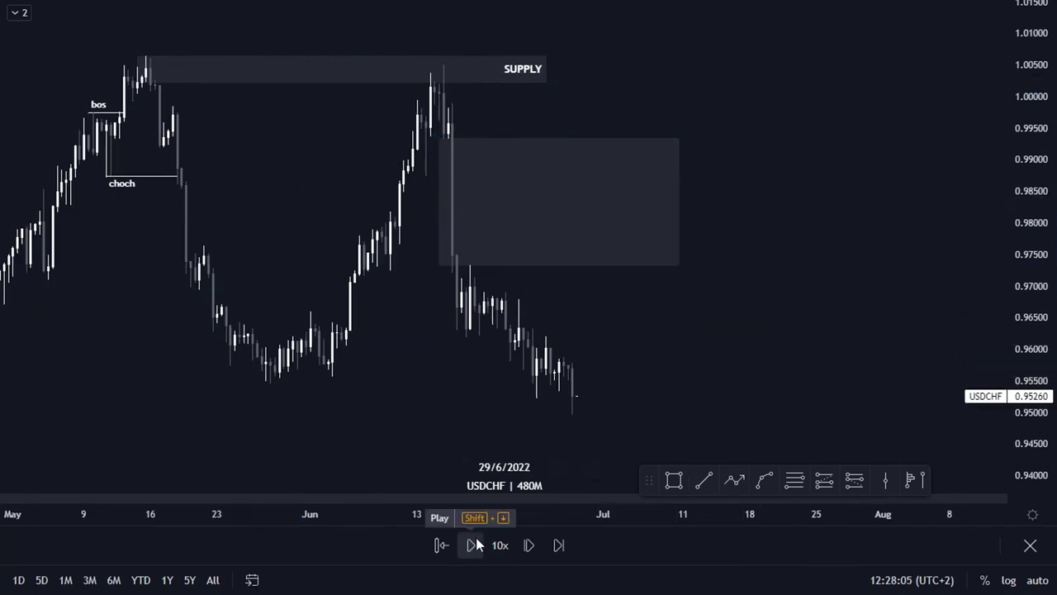
left_click(476, 538)
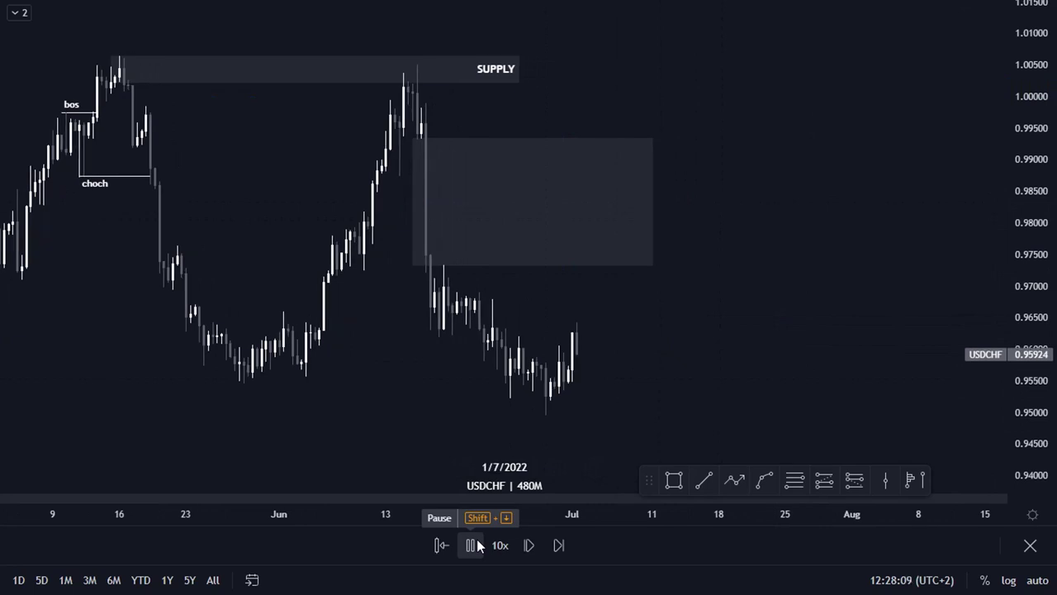
left_click(477, 538)
left_click(476, 542)
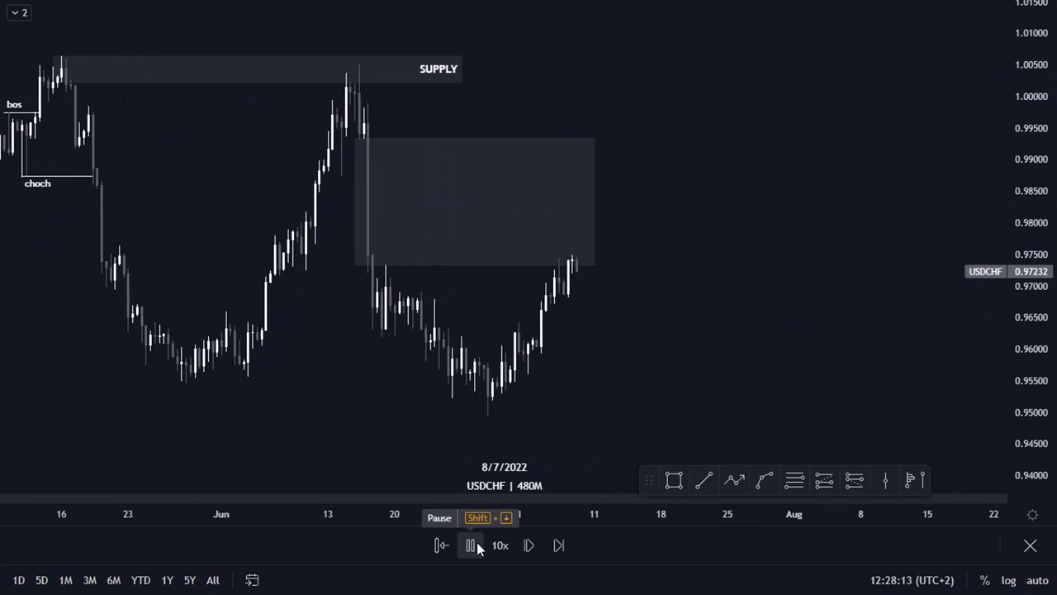
left_click(476, 542)
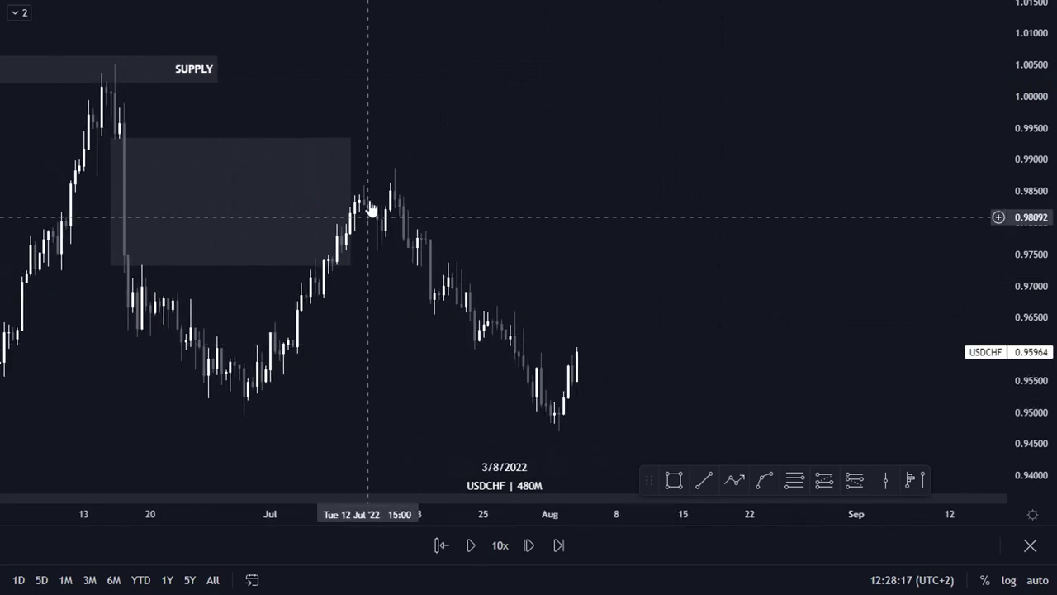
Extend the large imbalance rectangle's right edge to 13 July 2022 23:00.
left_click_drag(349, 201, 383, 202)
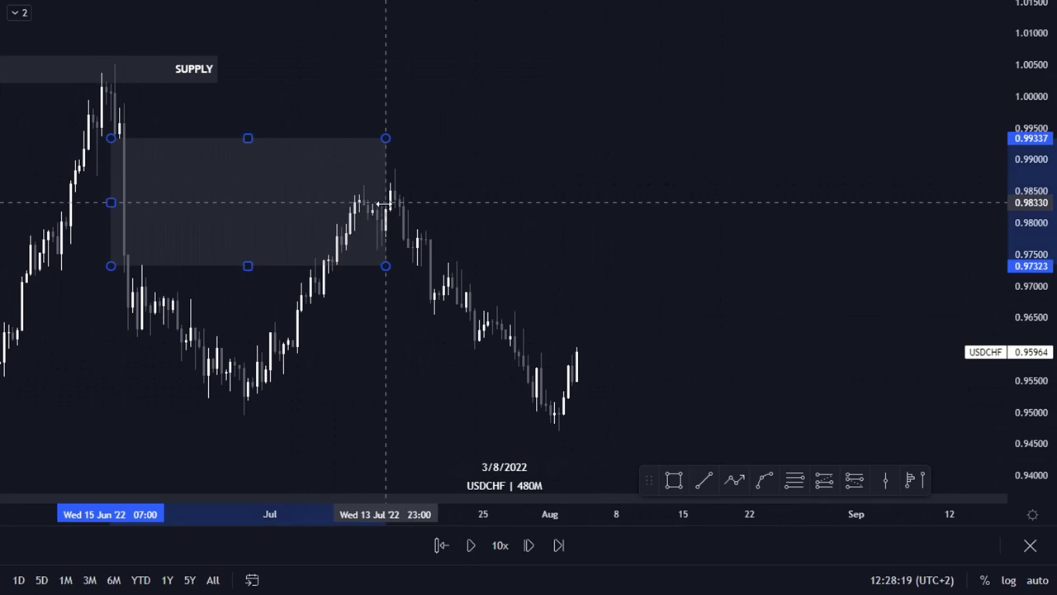
left_click(507, 208)
left_click_drag(507, 208, 580, 206)
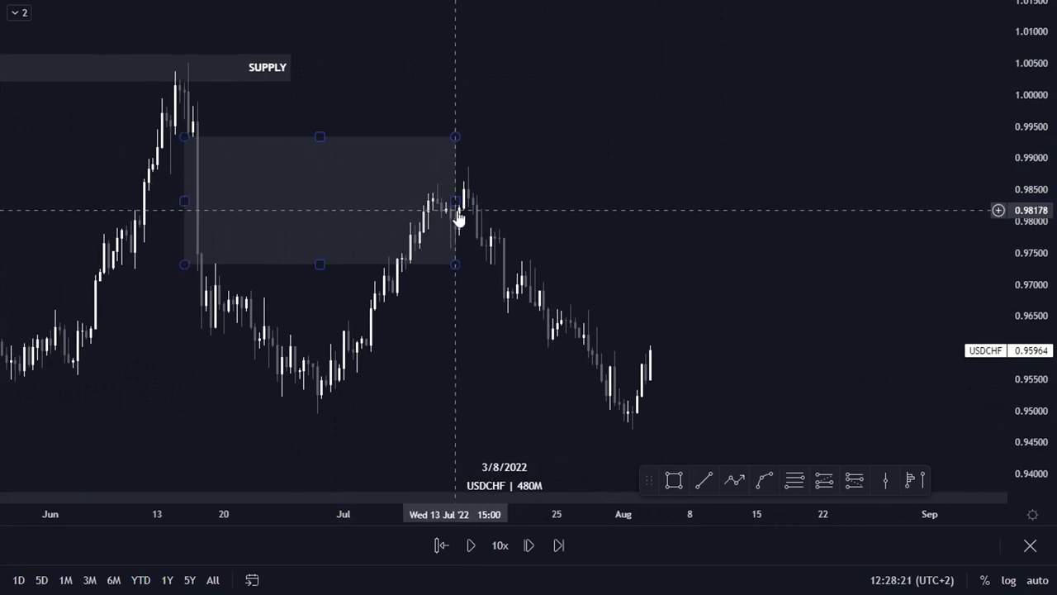
Delete the large imbalance rectangle below the supply zone.
left_click(459, 216)
left_click(964, 332)
Examine the price swings from the bos and choch marks through the supply reaction up to early August 2022.
scroll(471, 270, "left", 10)
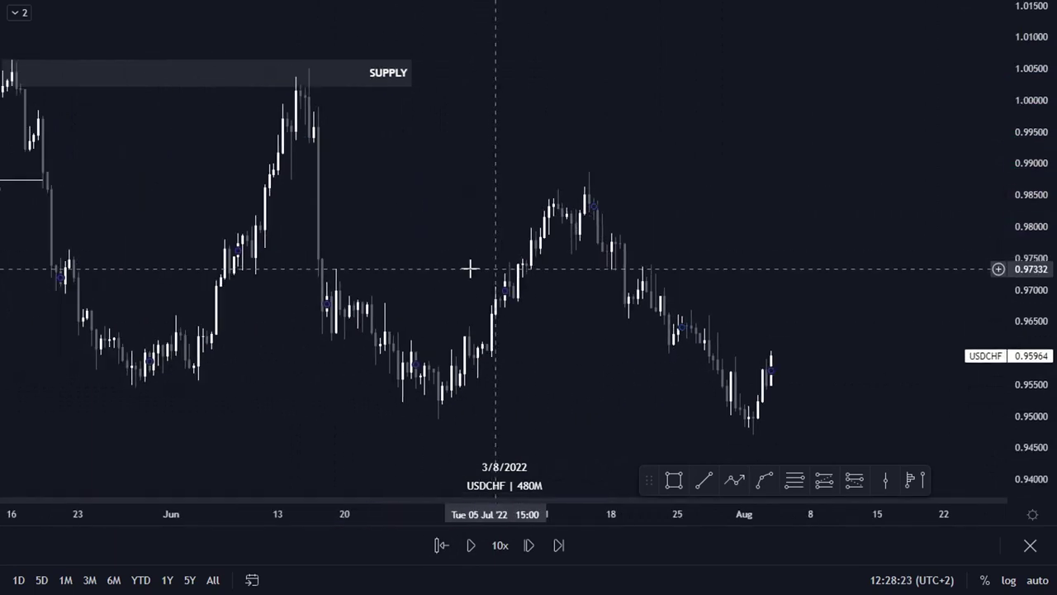
scroll(500, 272, "up", 2)
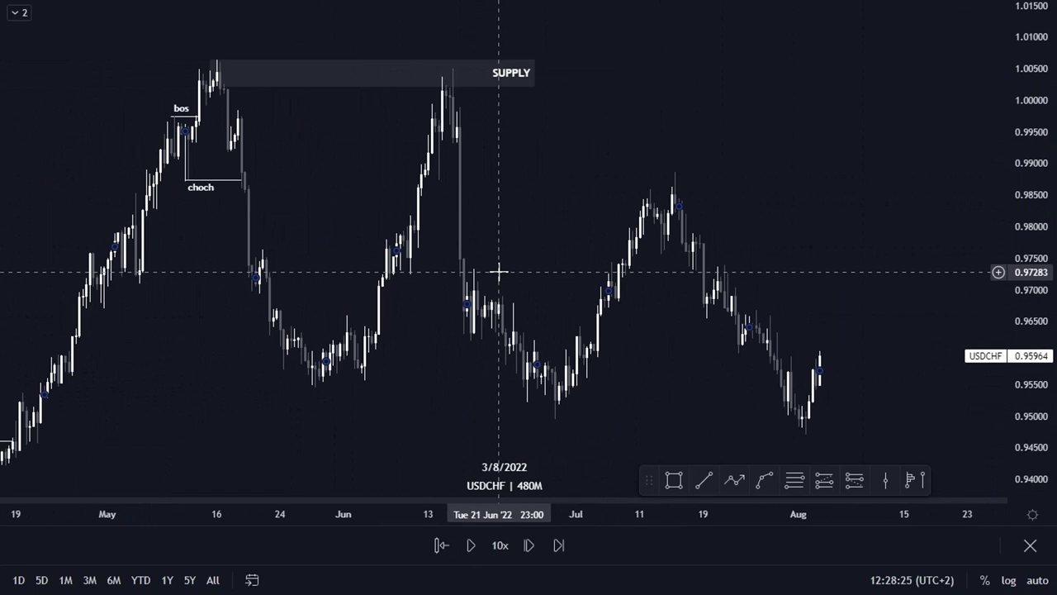
left_click_drag(447, 249, 502, 261)
left_click_drag(779, 255, 808, 247)
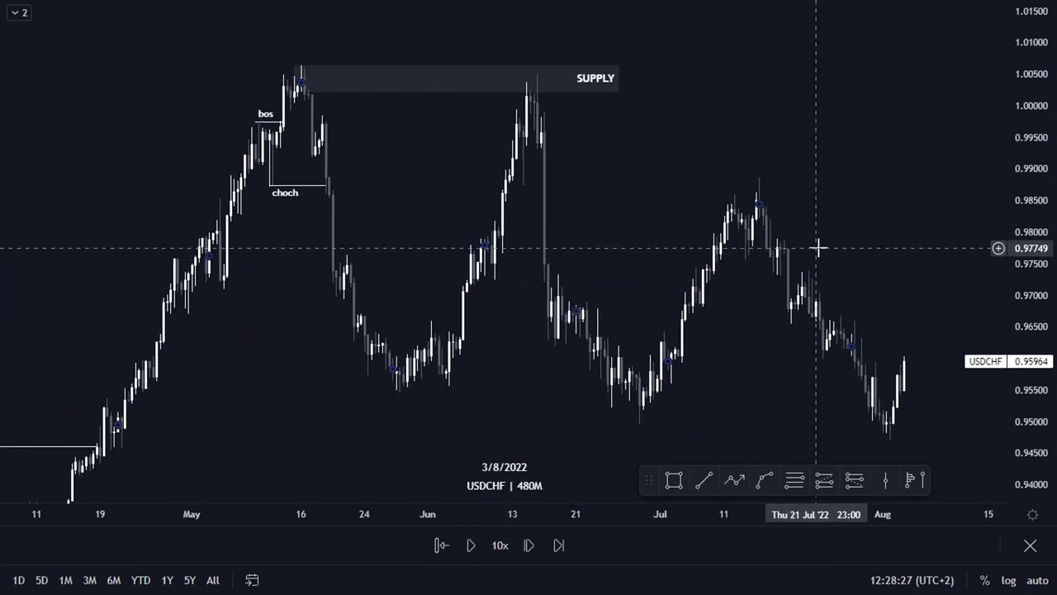
scroll(661, 261, "left", 3)
scroll(521, 262, "up", 2)
scroll(462, 238, "up", 1)
scroll(578, 231, "left", 2)
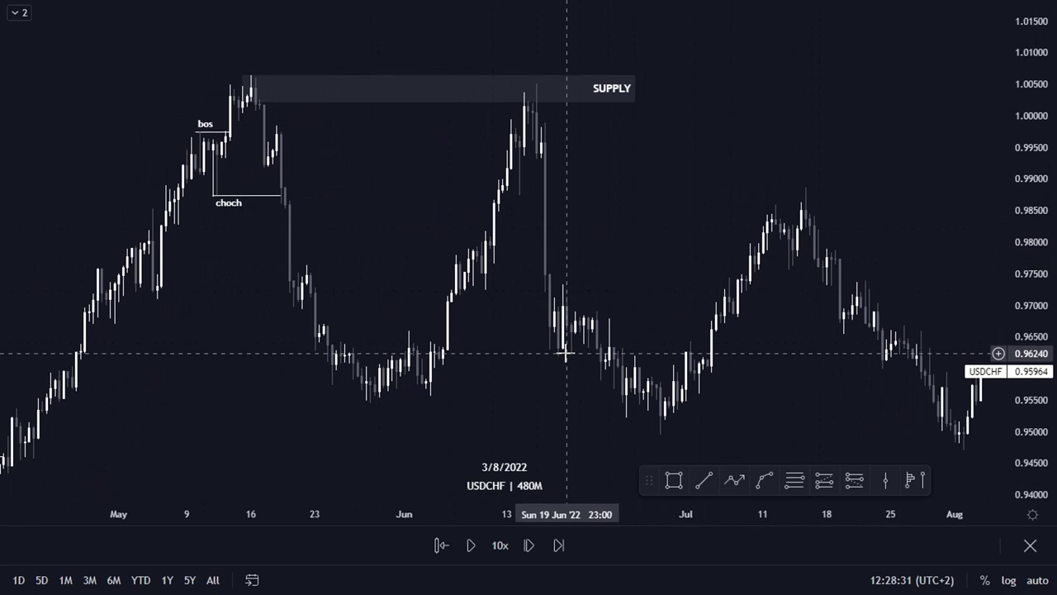
left_click_drag(493, 271, 518, 271)
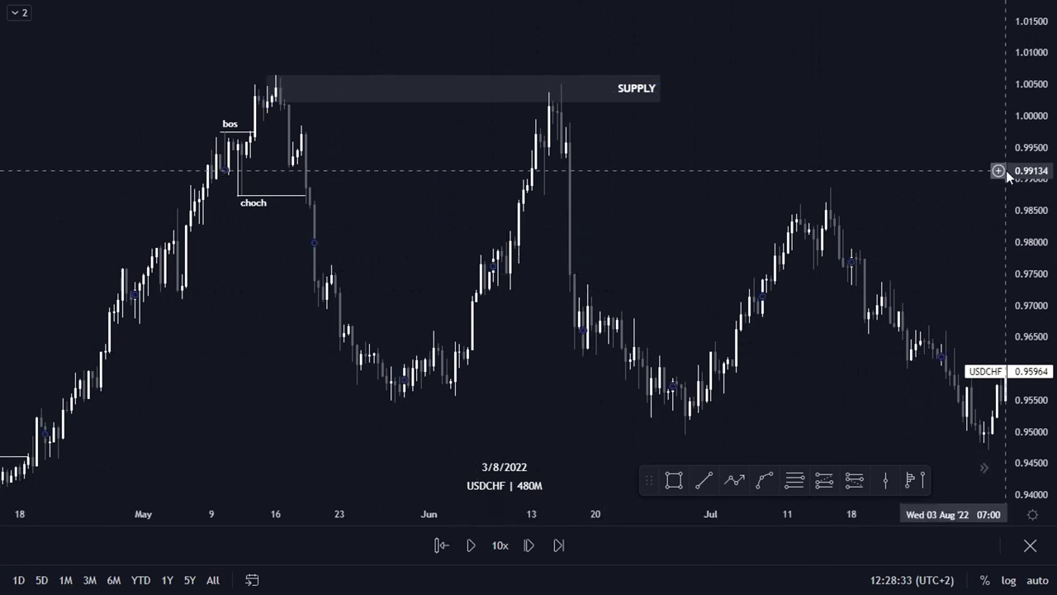
left_click_drag(1038, 173, 1039, 200)
left_click_drag(439, 163, 458, 164)
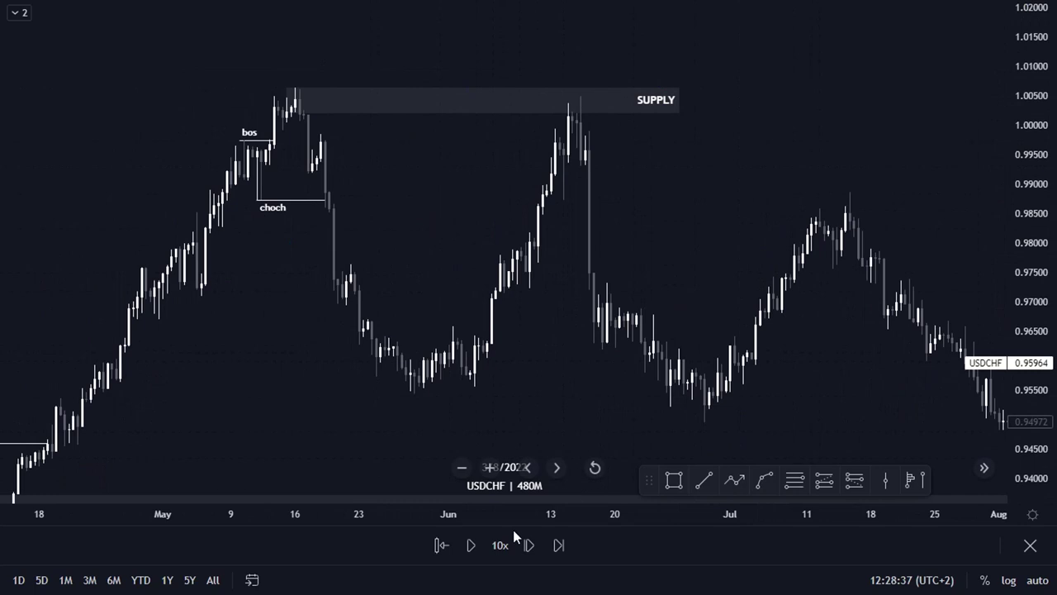
Rewind the bar replay to 16 June 2022 23:00, after the sharp drop from the supply zone.
left_click(442, 547)
left_click(613, 355)
left_click_drag(472, 288, 817, 288)
left_click_drag(534, 354, 411, 344)
left_click_drag(595, 382, 424, 378)
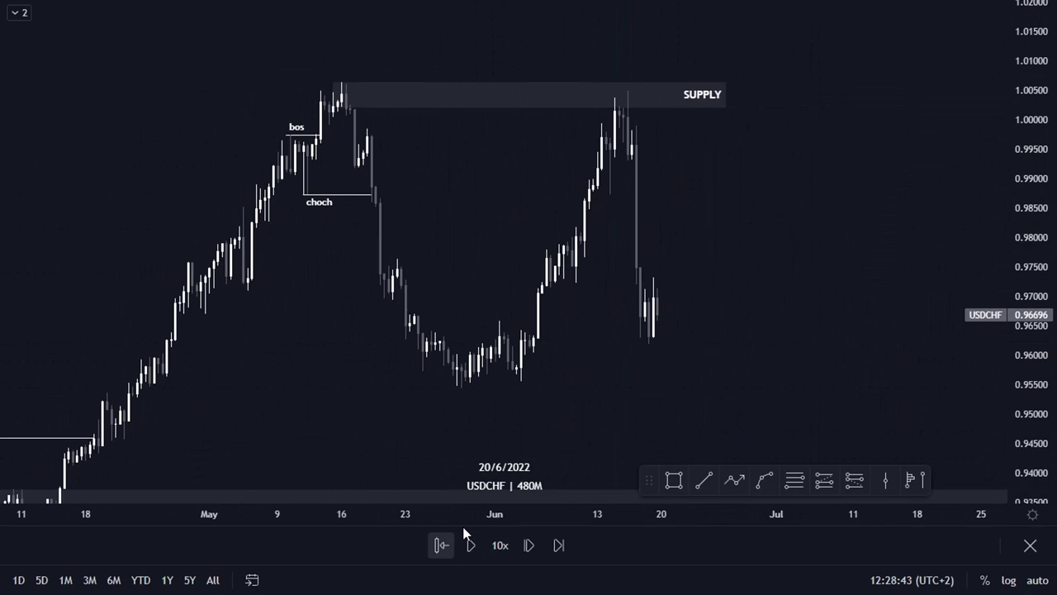
left_click(442, 545)
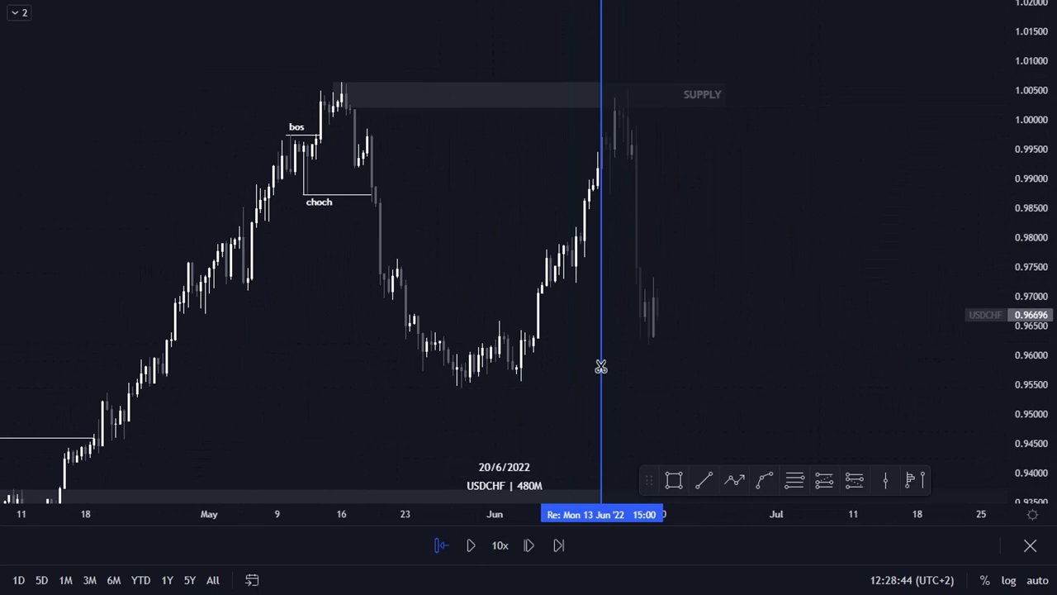
left_click(644, 320)
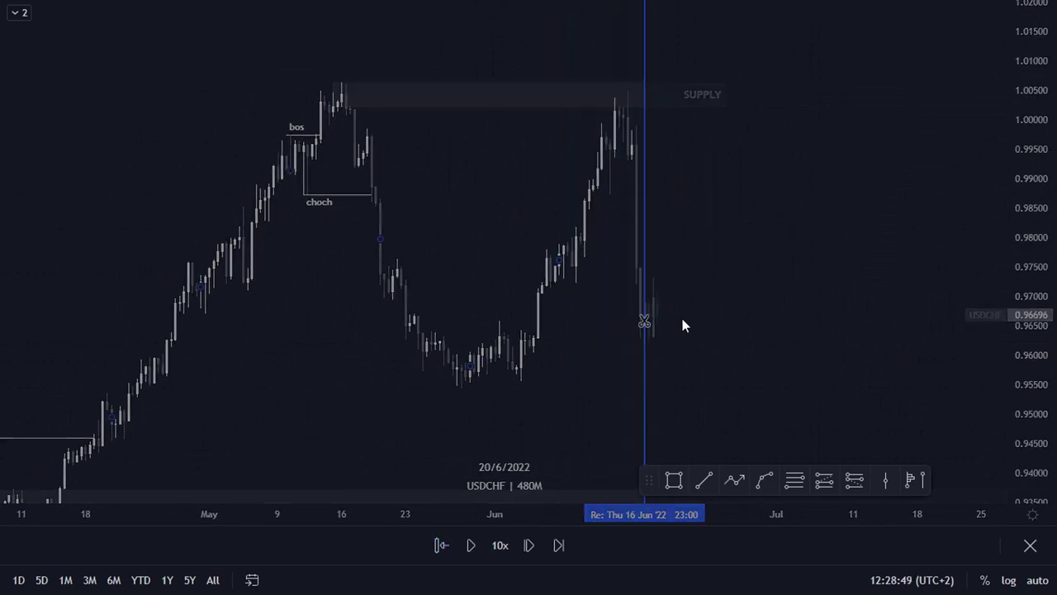
Measure the price height of the supply zone from its upper to its lower edge, then clear the measurement.
left_click_drag(752, 301, 594, 296)
left_click_drag(646, 338, 569, 345)
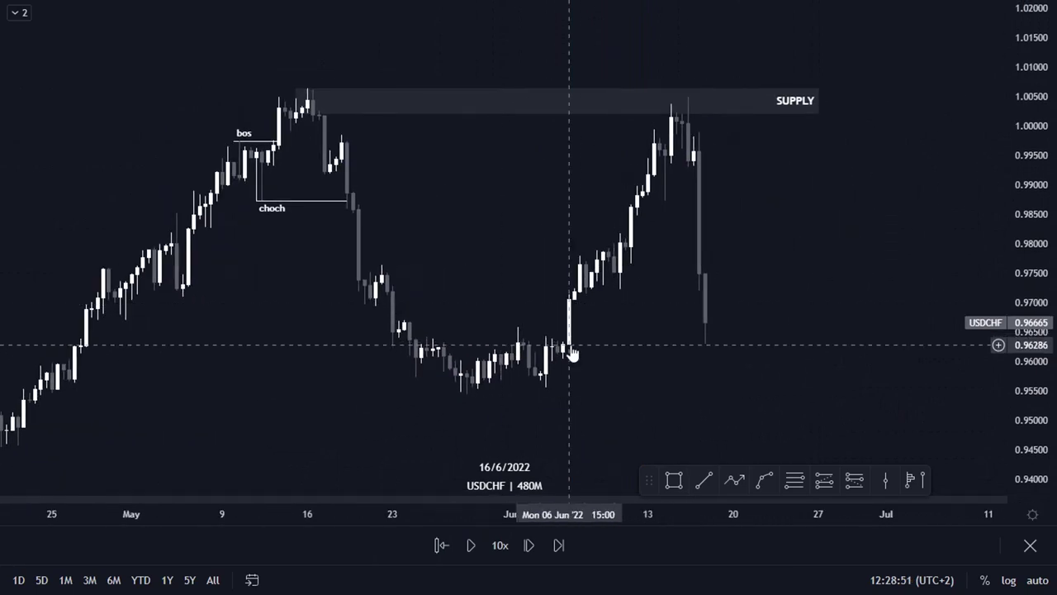
left_click(603, 89, "shift")
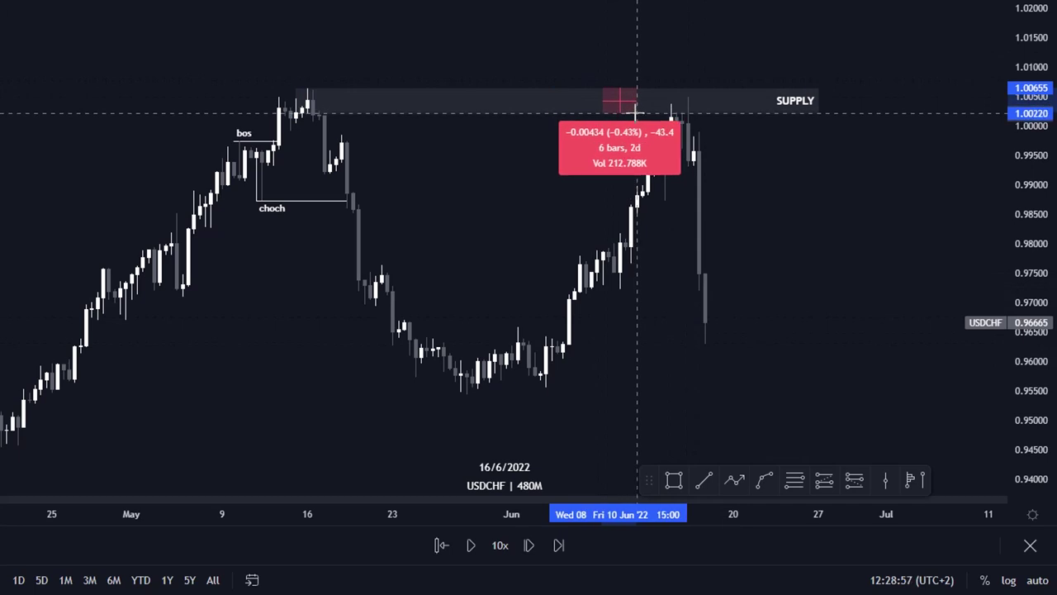
left_click(675, 163)
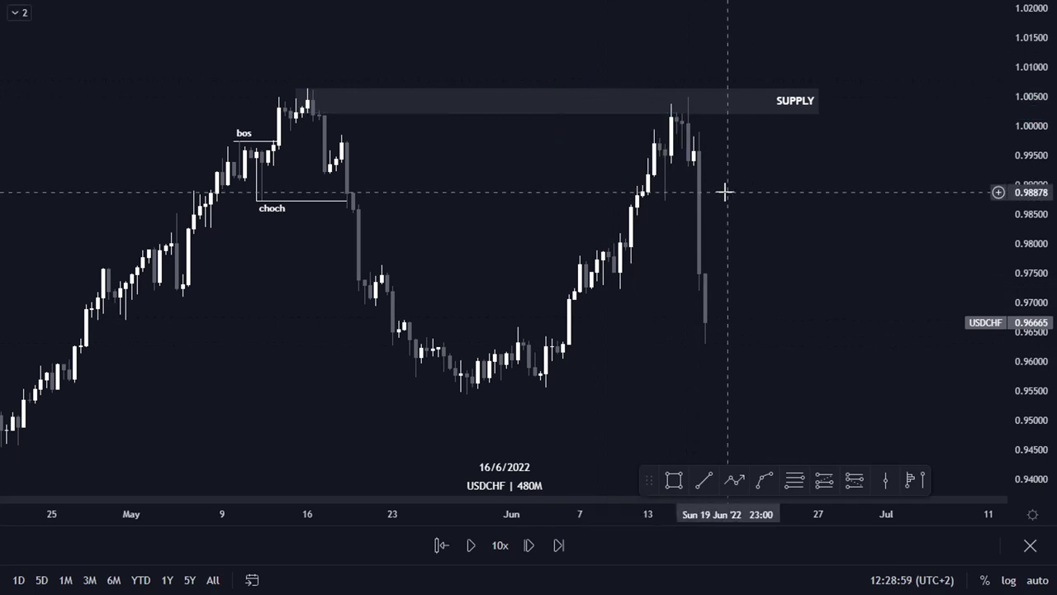
Set the chart interval to 2 hours and rewind the bar replay to 7 June 2022.
left_click_drag(1021, 315, 1021, 259)
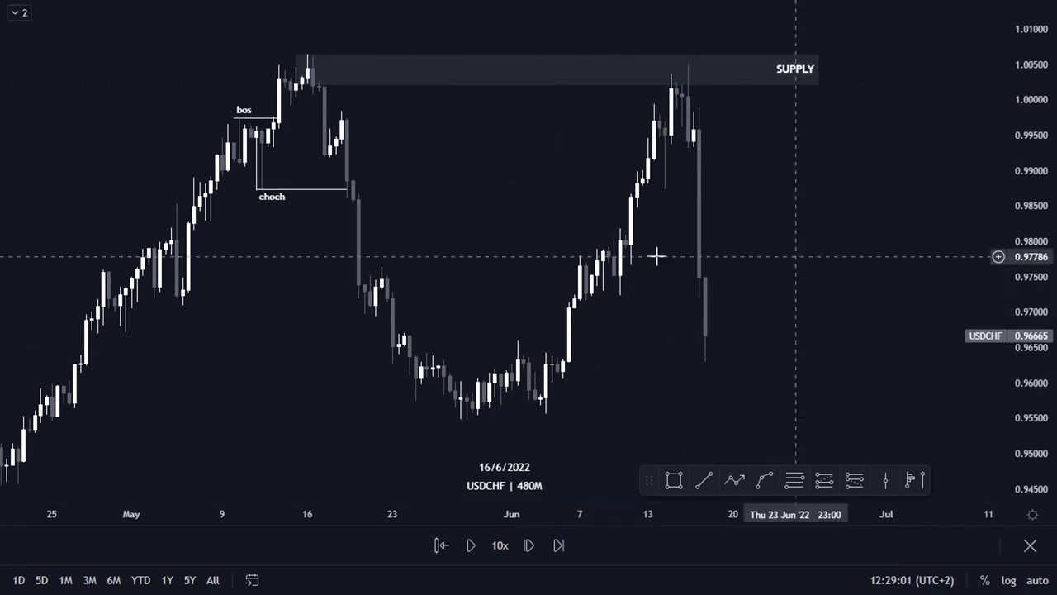
left_click_drag(591, 266, 600, 287)
scroll(479, 275, "up", 1)
left_click_drag(479, 275, 423, 282)
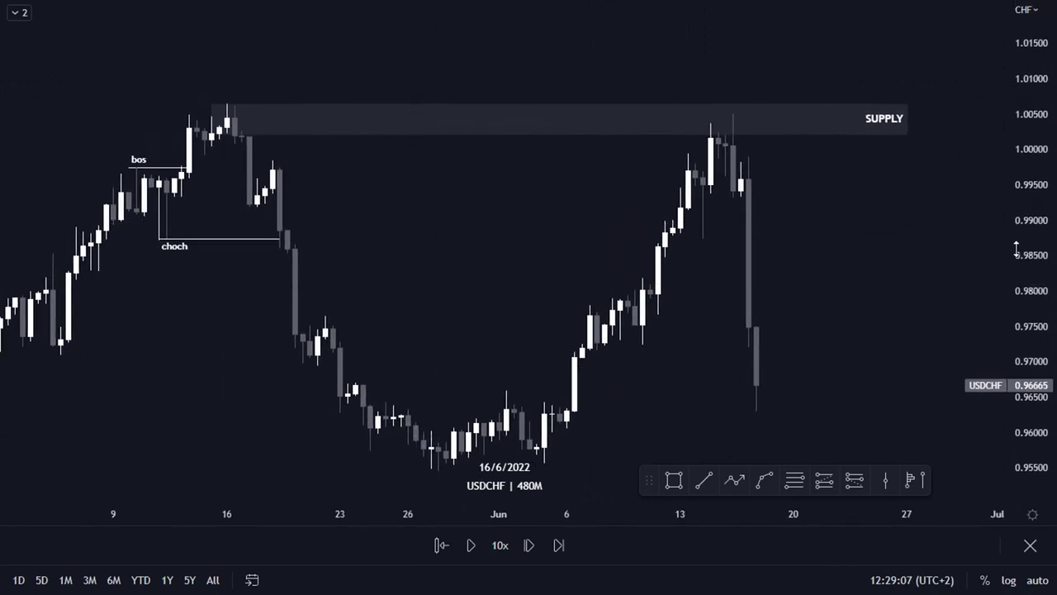
left_click_drag(1021, 254, 1027, 250)
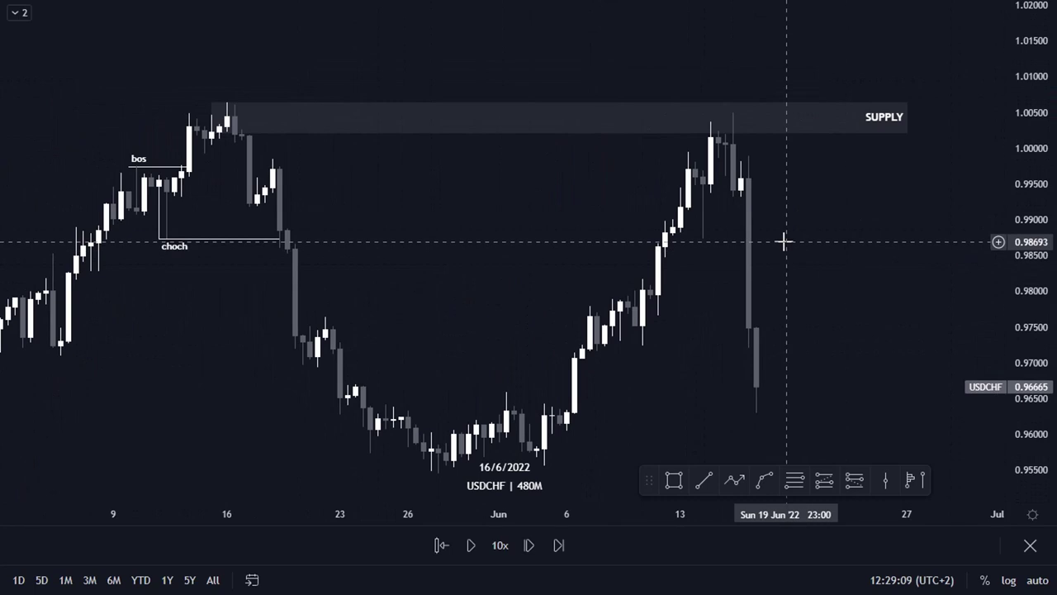
type("2")
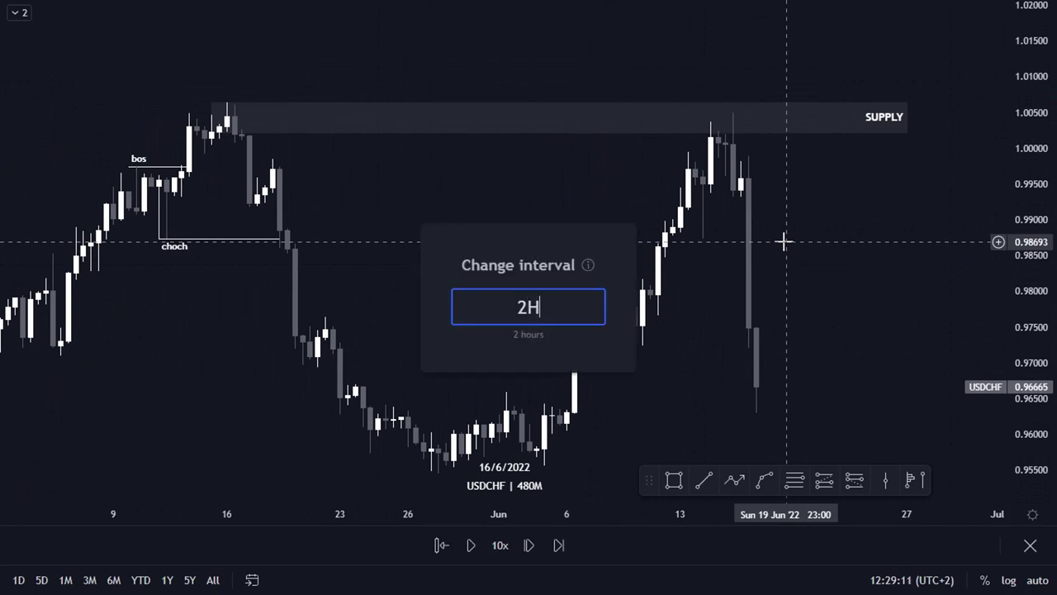
type("H")
key("Return")
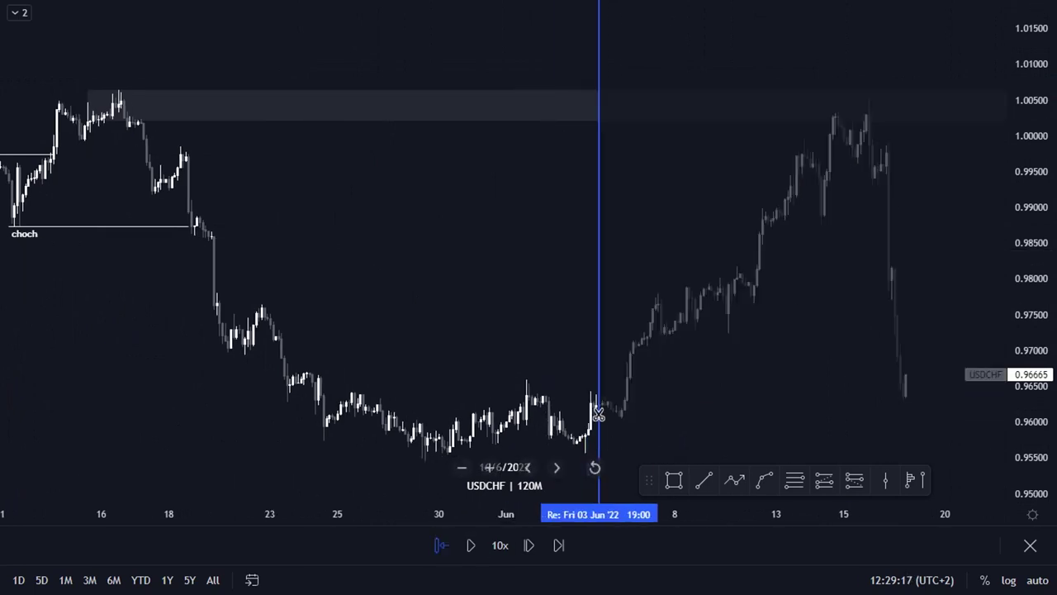
left_click(666, 353)
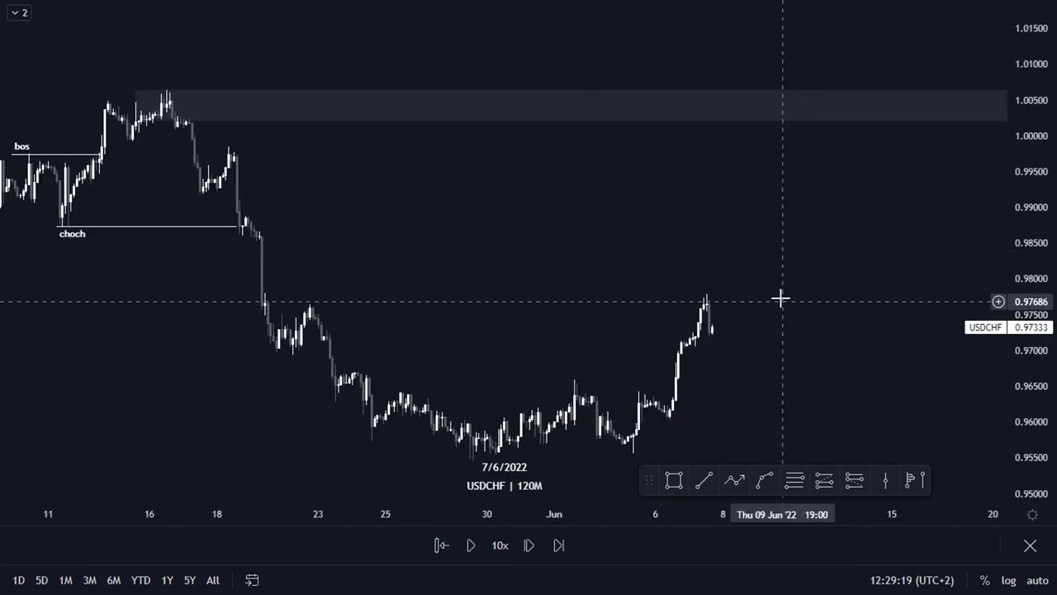
Examine the 2-hour candles at the mid-May highs inside and around the supply zone.
left_click_drag(1045, 339, 1041, 222)
left_click_drag(1044, 319, 1043, 234)
left_click_drag(770, 189, 795, 278)
scroll(628, 276, "up", 1)
left_click_drag(628, 276, 529, 288)
scroll(532, 286, "up", 2)
left_click(122, 218)
left_click_drag(122, 218, 145, 222)
left_click(191, 355)
left_click_drag(220, 356, 225, 360)
left_click(454, 315)
scroll(415, 290, "up", 3)
left_click_drag(295, 270, 444, 341)
scroll(412, 314, "up", 2)
left_click_drag(379, 314, 691, 376)
left_click_drag(597, 371, 625, 379)
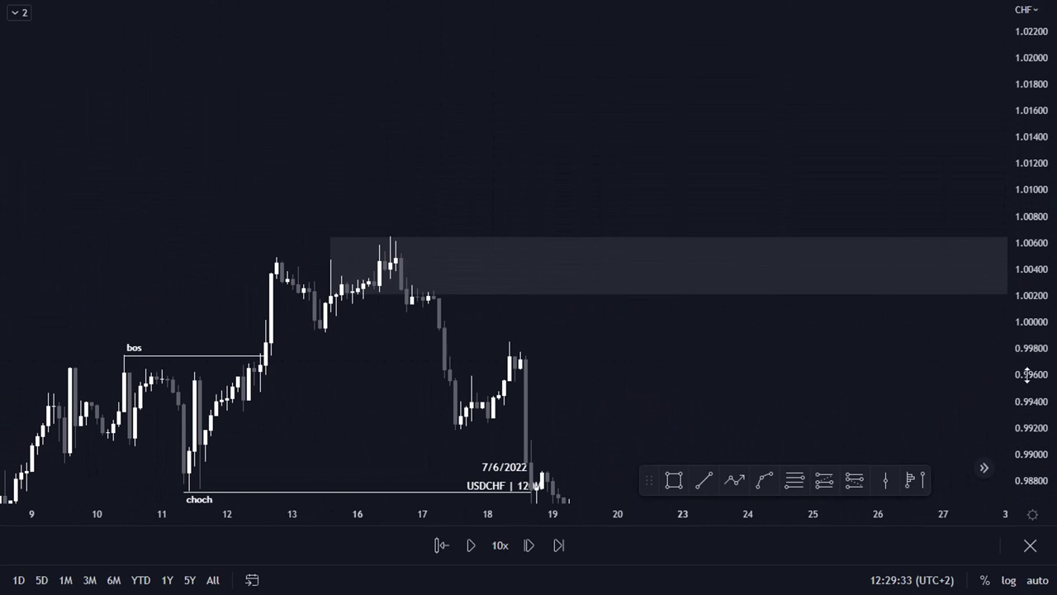
Draw a rectangle inside the supply zone from 16 May 11:00 to 17 May 05:00, between 1.00609 and 1.00387.
left_click_drag(1027, 375, 1028, 331)
left_click_drag(596, 358, 502, 352)
left_click(241, 269)
mouse_move(239, 269)
left_mouse_down()
mouse_move(275, 293)
mouse_move(341, 224)
left_mouse_up()
left_click(389, 328)
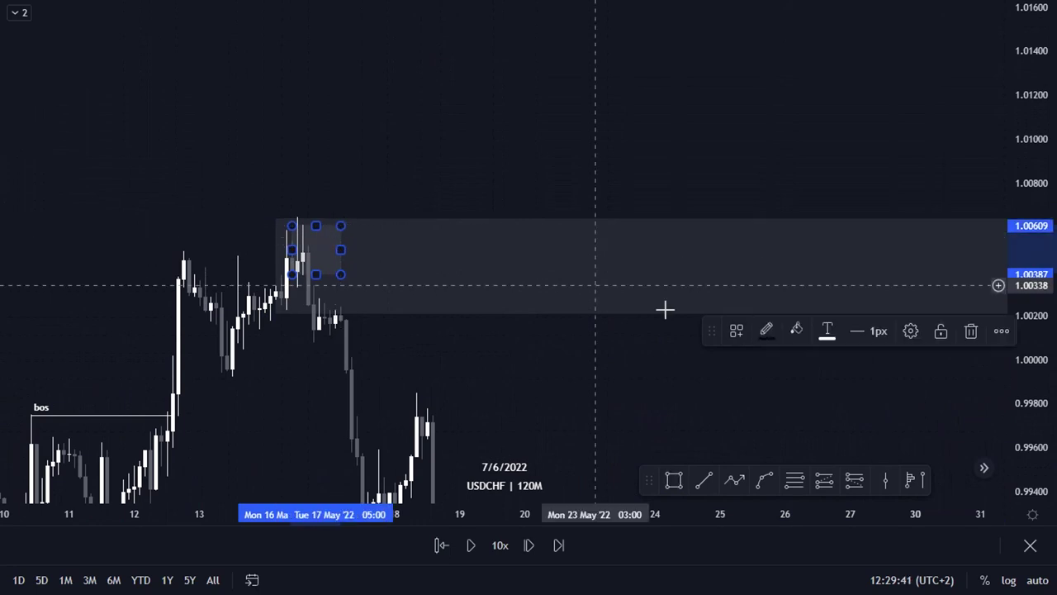
Apply the SUPPLY-labelled template to the new inner rectangle and extend its right edge to about 9 June 2022.
left_click(738, 331)
left_click(776, 498)
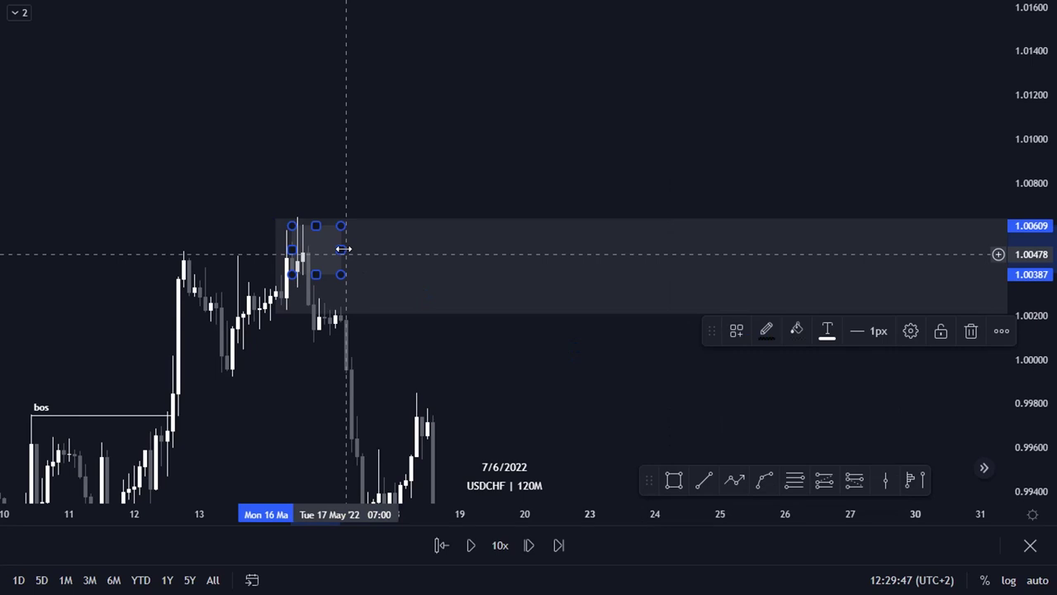
left_click_drag(343, 248, 737, 308)
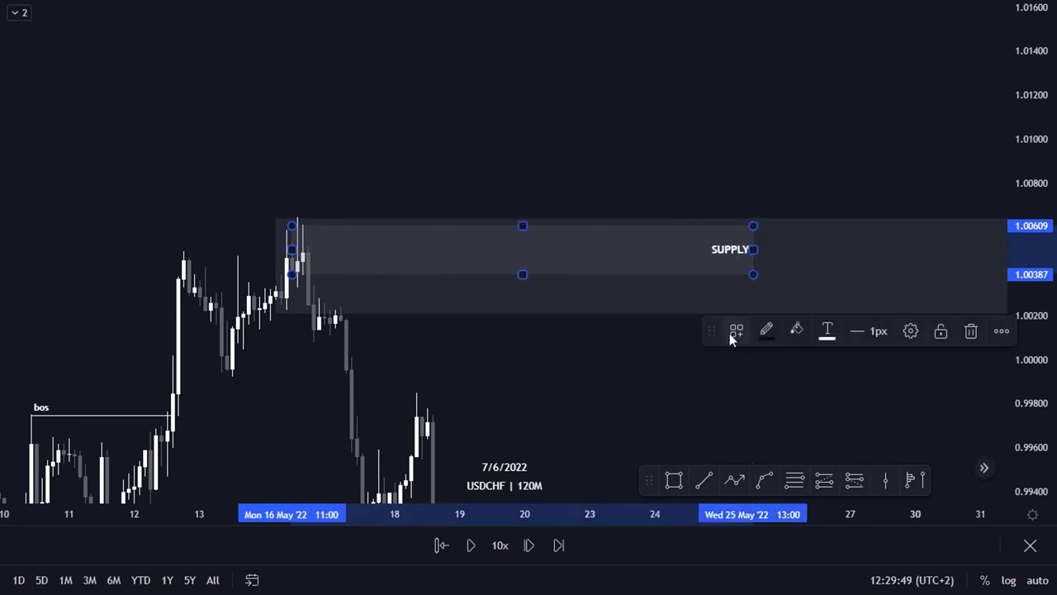
left_click_drag(754, 249, 855, 250)
left_click(770, 334)
left_click(691, 370)
left_click_drag(691, 370, 953, 251)
Set the chart interval to 8 hours.
scroll(859, 298, "down", 4)
left_click(569, 377)
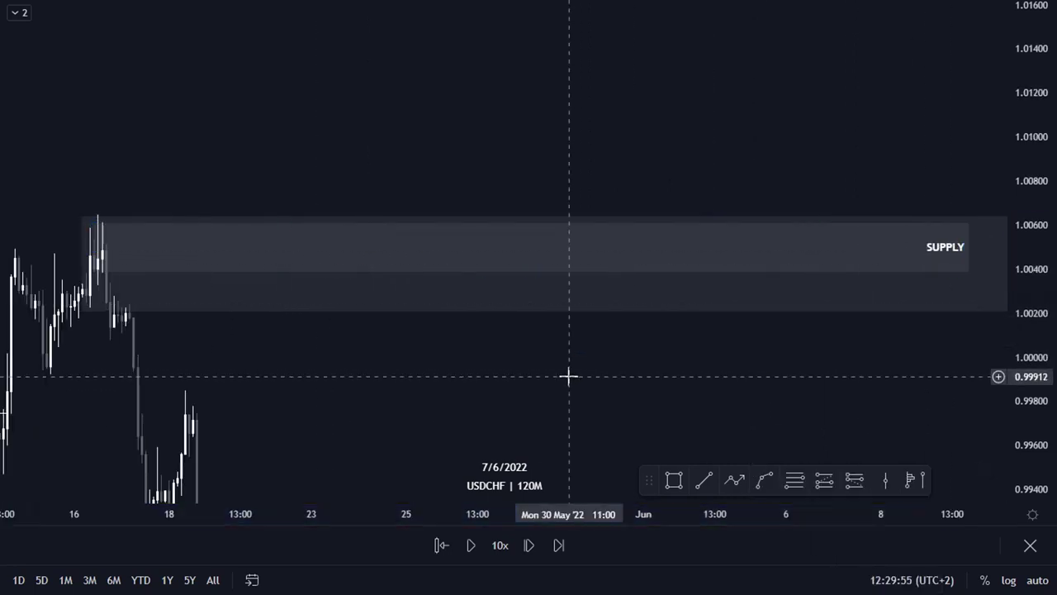
scroll(644, 375, "down", 1)
scroll(643, 375, "down", 2)
left_click_drag(579, 368, 552, 354)
left_click_drag(1041, 233, 1048, 382)
left_click_drag(814, 398, 673, 248)
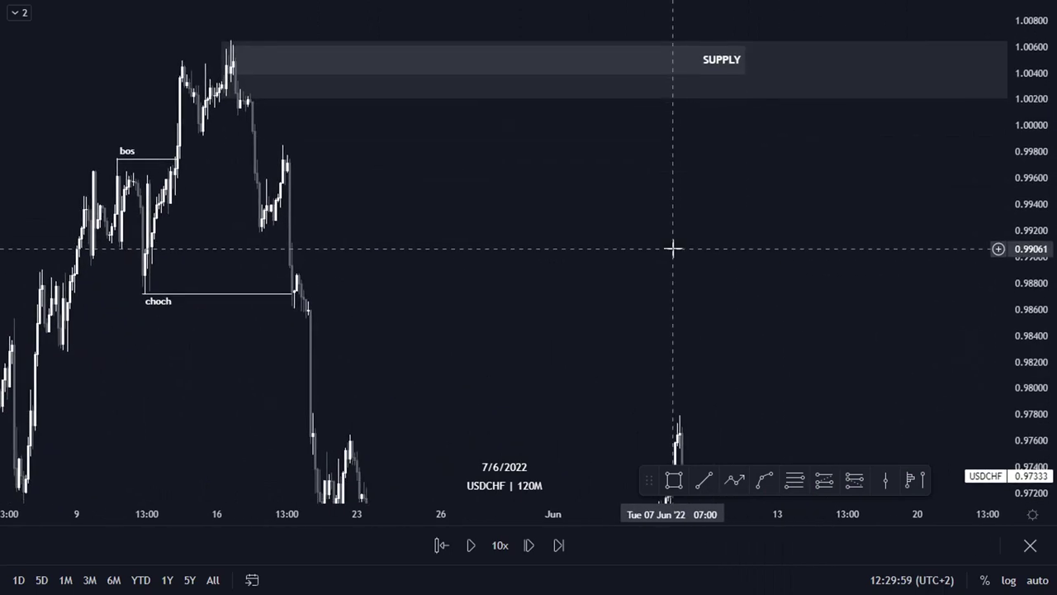
type("8")
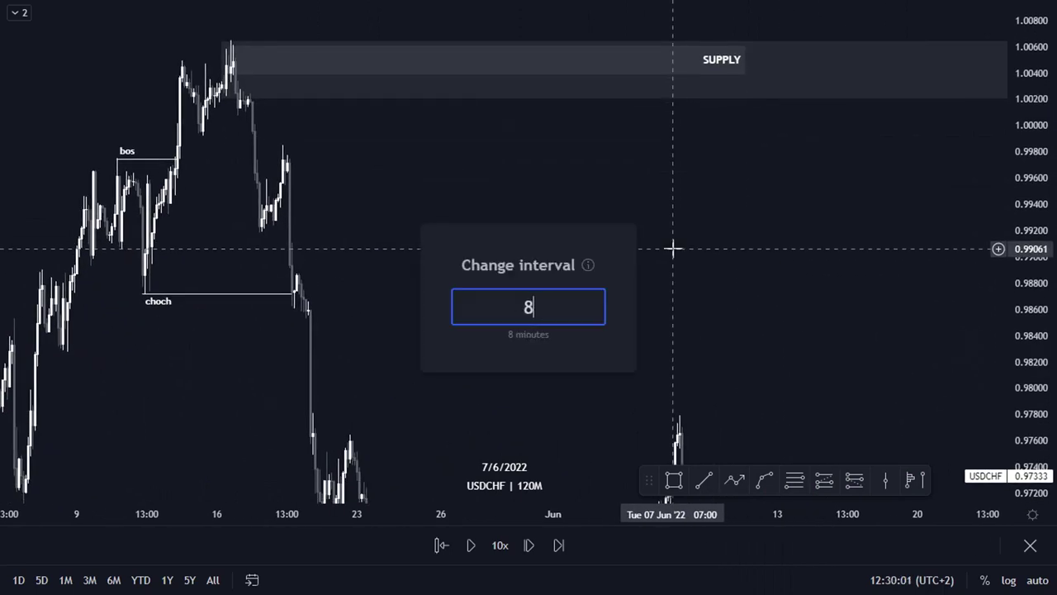
type("H")
key("Return")
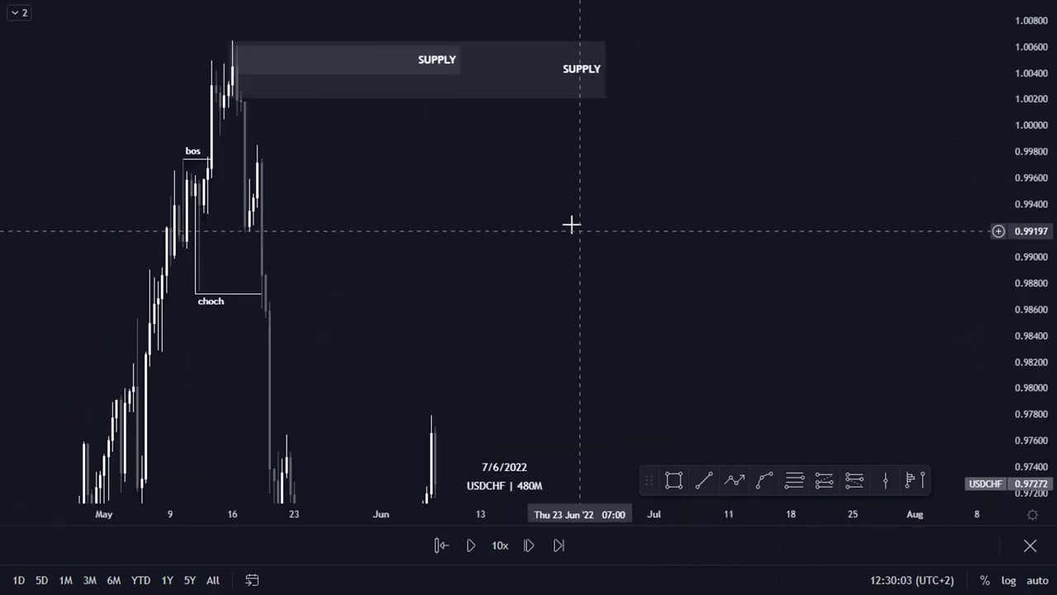
Extend the inner supply rectangle to about 5 July 2022 and the outer one to about 8 July 2022, then deselect.
left_click_drag(460, 61, 700, 69)
left_click_drag(573, 60, 720, 71)
left_click(659, 61)
left_click_drag(659, 61, 680, 68)
left_click(697, 124)
Set the chart interval to 2 hours.
left_click_drag(1033, 151, 1033, 259)
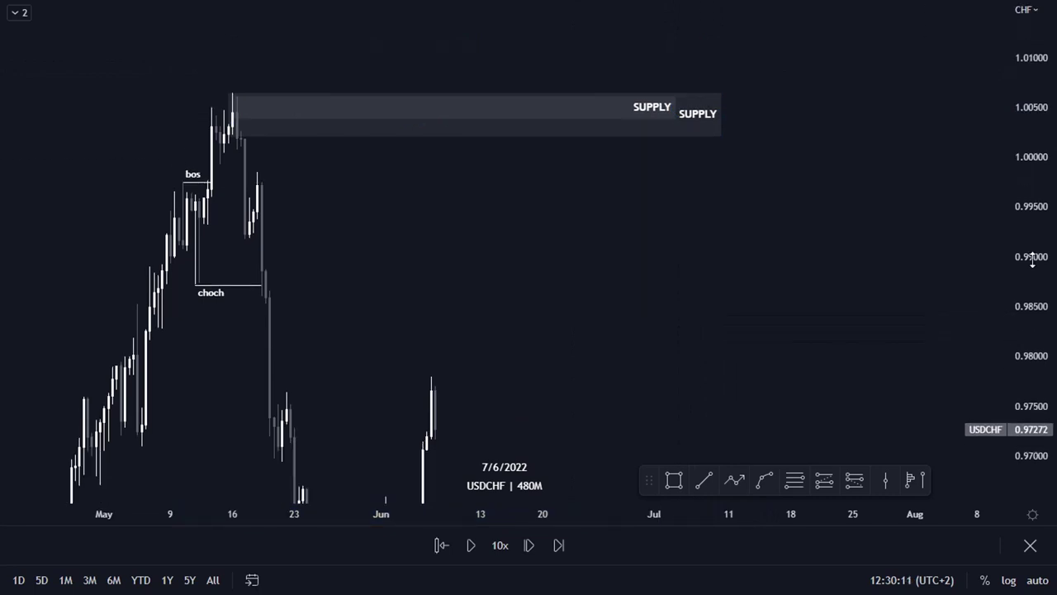
scroll(571, 205, "up", 2)
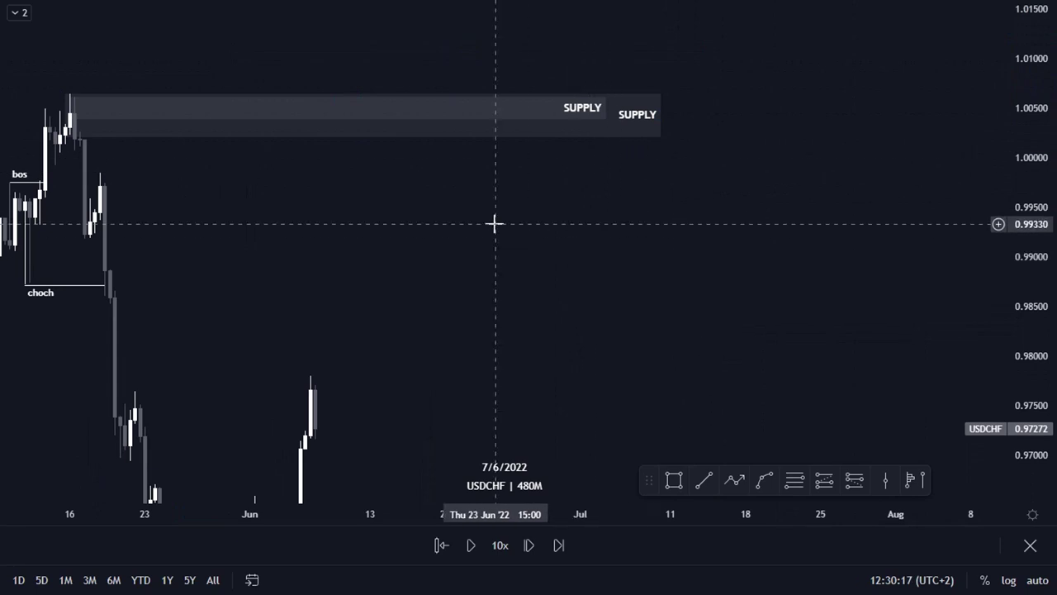
type("2")
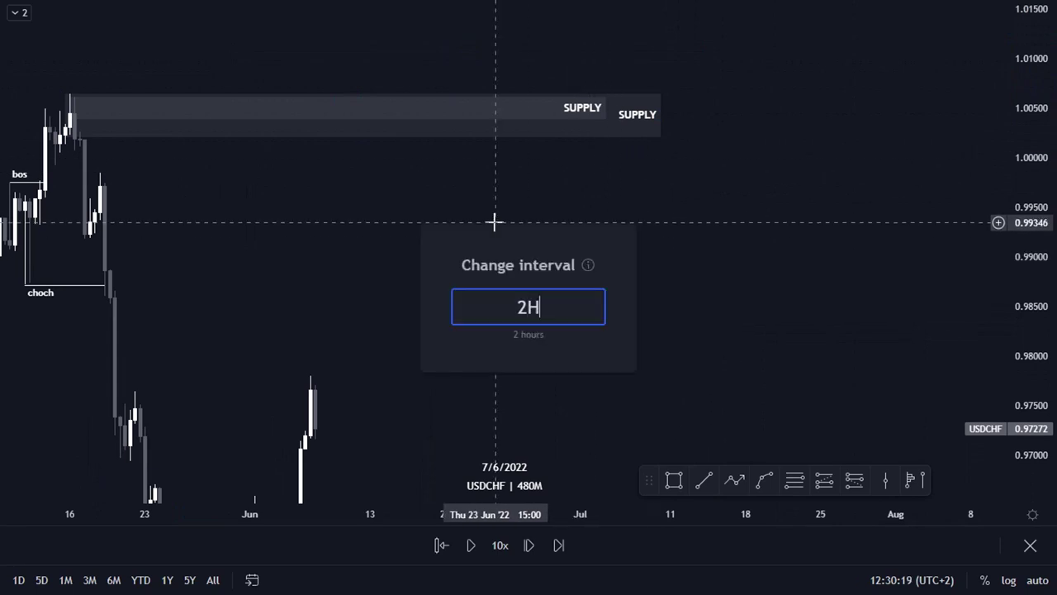
type("H")
key("Return")
Draw a rectangle just below the inner supply zone from 16 May 13:00 to 17 May 13:00, between 1.00384 and 1.00336.
left_click_drag(495, 222, 510, 276)
left_click_drag(342, 287, 652, 281)
left_click_drag(115, 283, 604, 288)
left_click_drag(1039, 388, 1049, 137)
left_click_drag(476, 248, 570, 346)
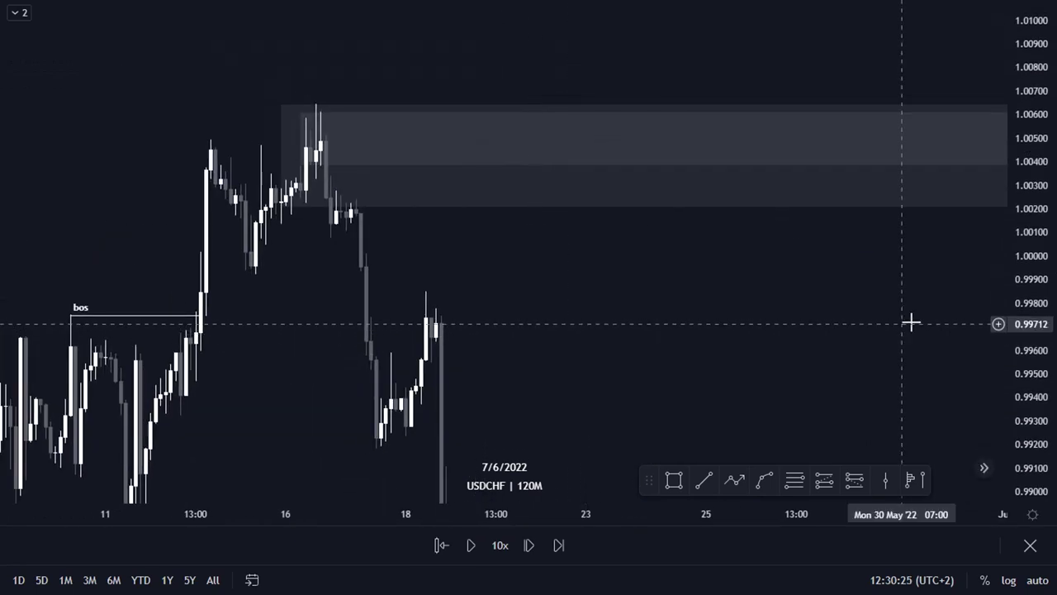
scroll(722, 295, "up", 2)
left_click_drag(272, 294, 536, 298)
scroll(521, 300, "up", 3)
left_click_drag(365, 294, 445, 289)
left_click(674, 472)
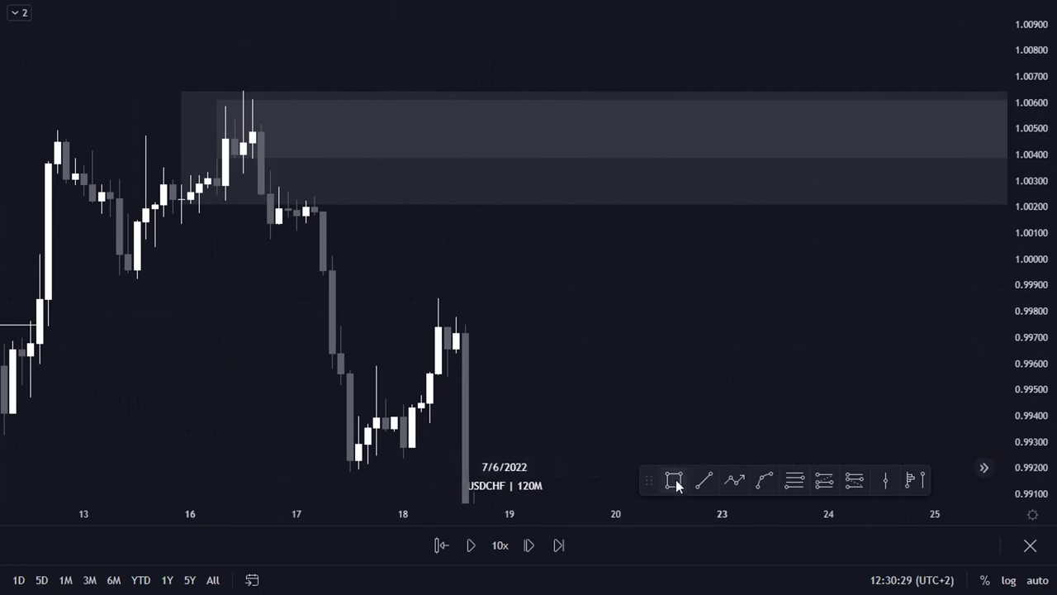
left_click(244, 160)
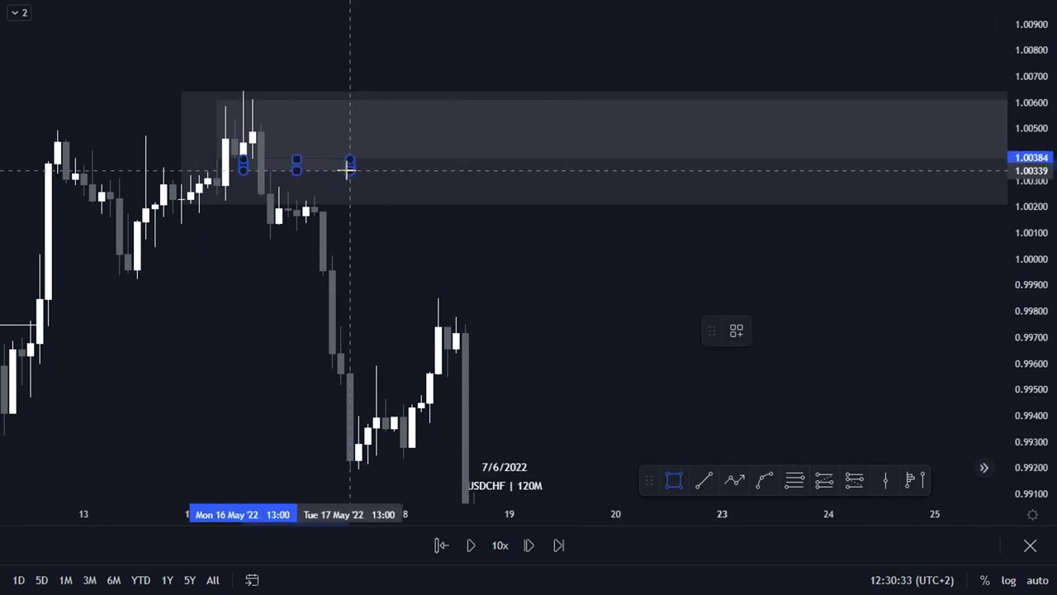
left_click(350, 165)
left_click(373, 224)
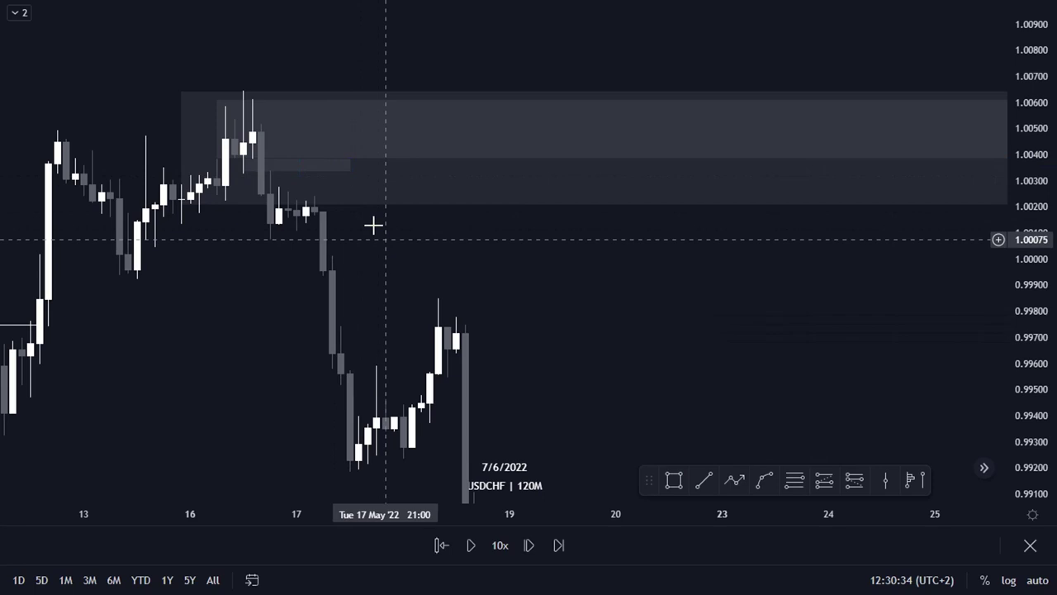
Delete the small rectangle just below the inner supply zone.
left_click(349, 166)
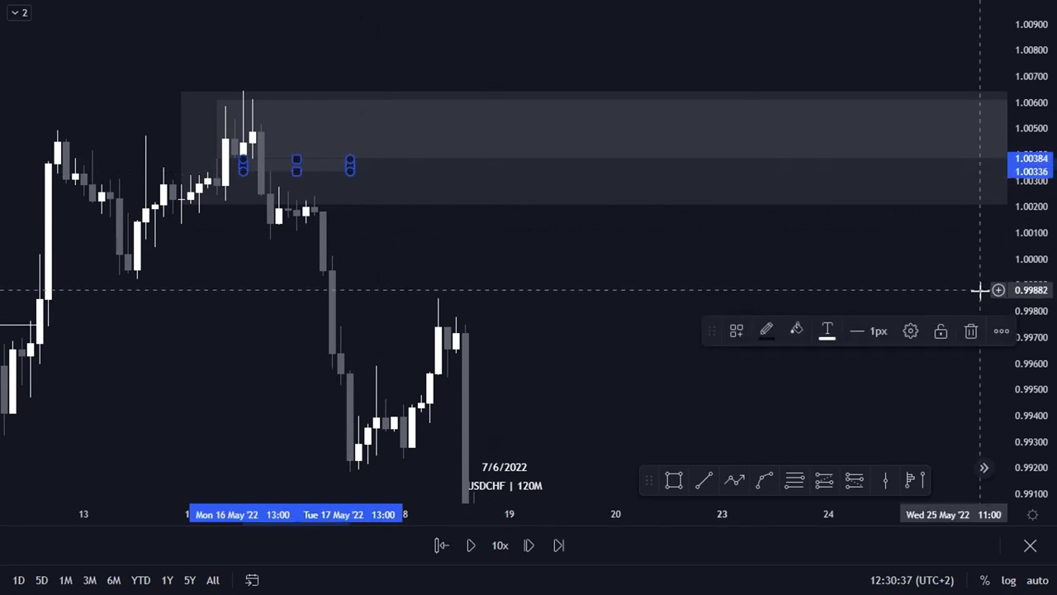
left_click_drag(1034, 385, 1017, 134)
left_click_drag(398, 237, 466, 326)
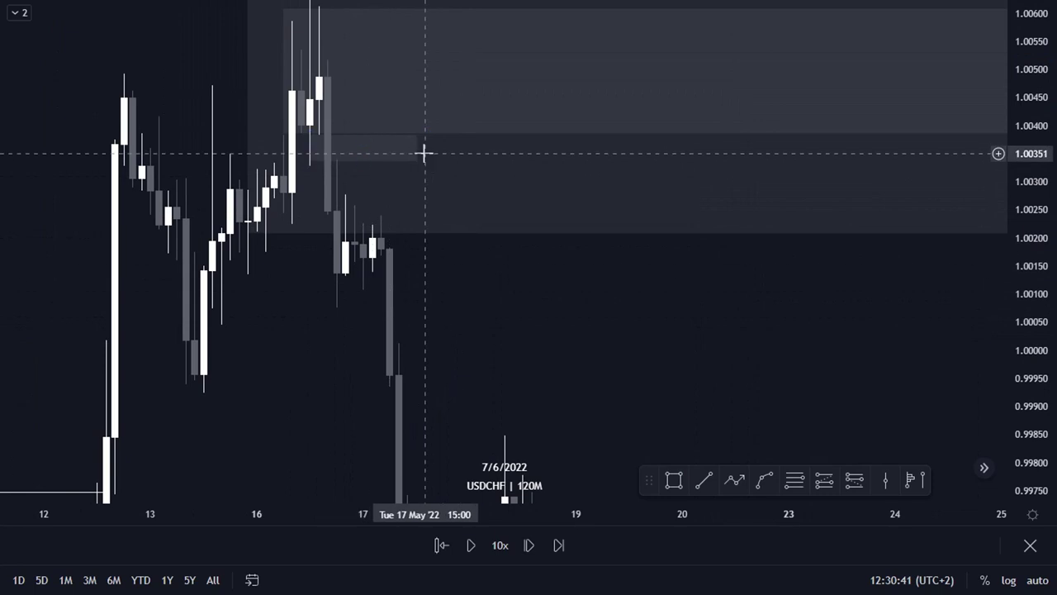
left_click_drag(420, 286, 418, 326)
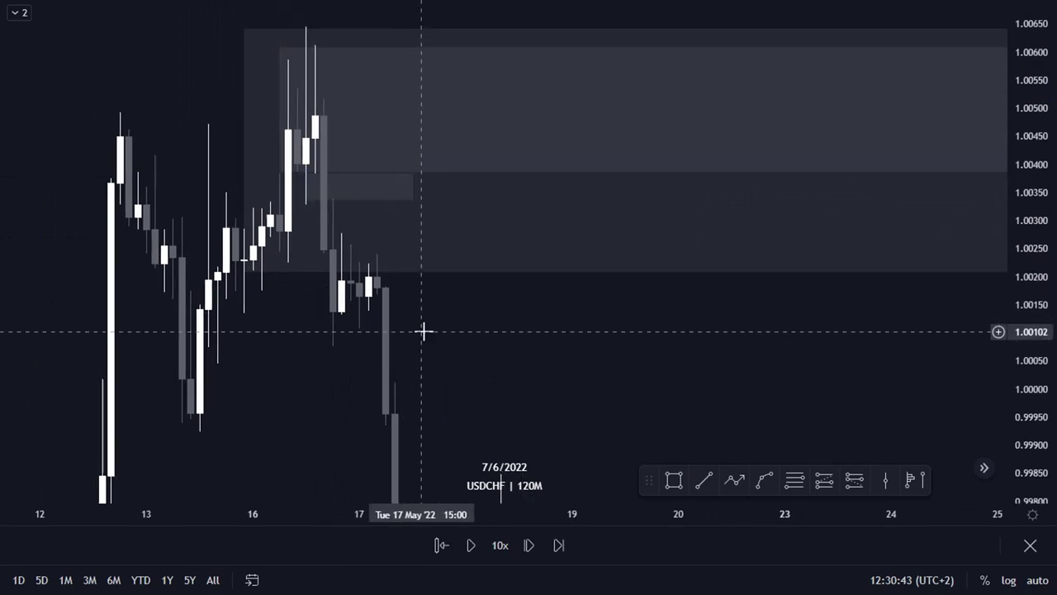
left_click(327, 208)
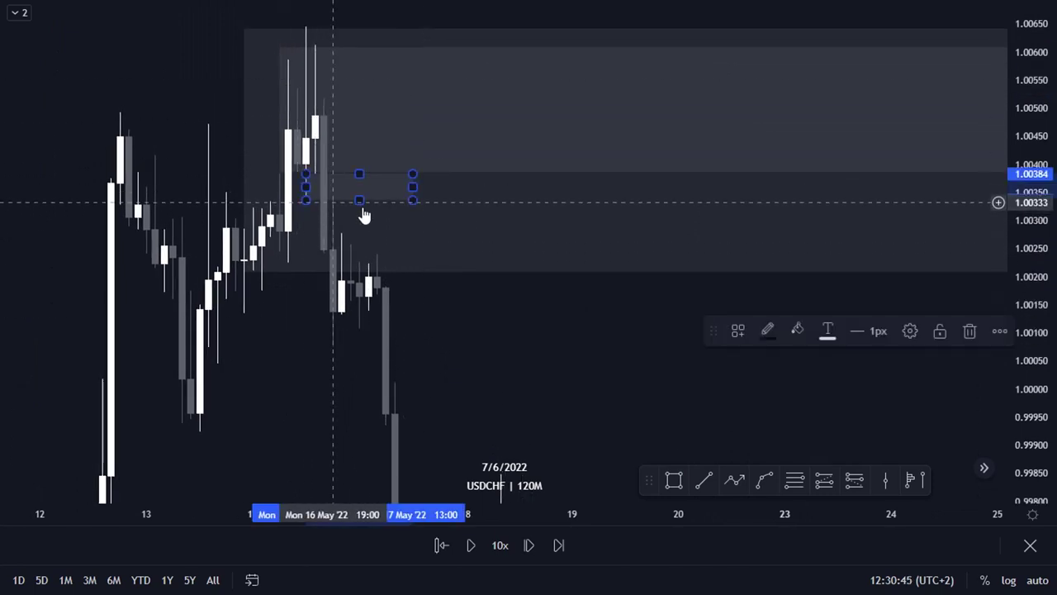
left_click(972, 332)
Restart the bar replay from 16 May 2022 and play it forward to 17 May 2022.
left_click_drag(533, 365, 509, 369)
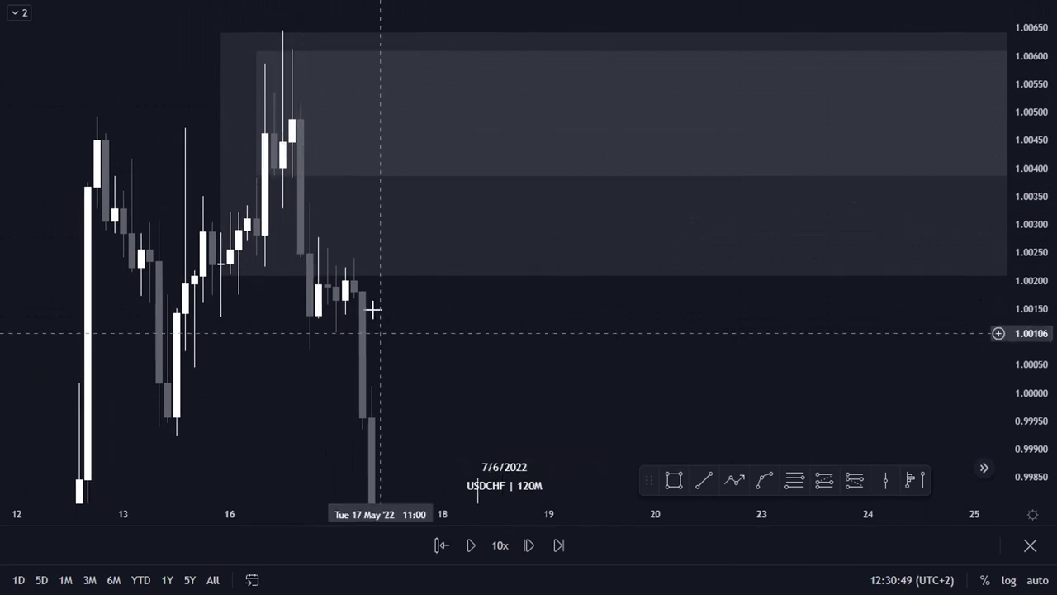
left_click(442, 546)
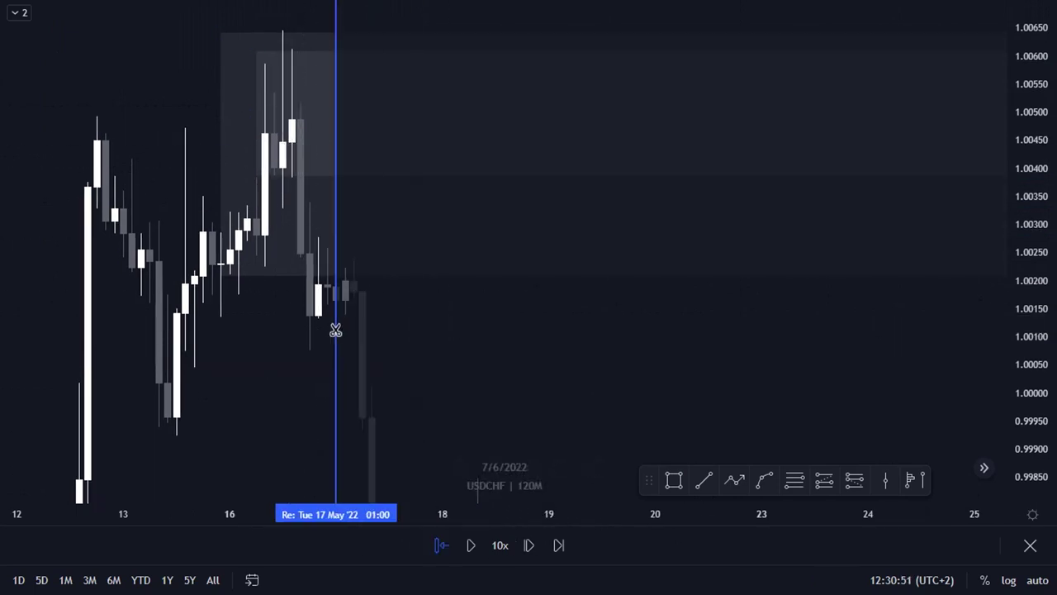
left_click(317, 283)
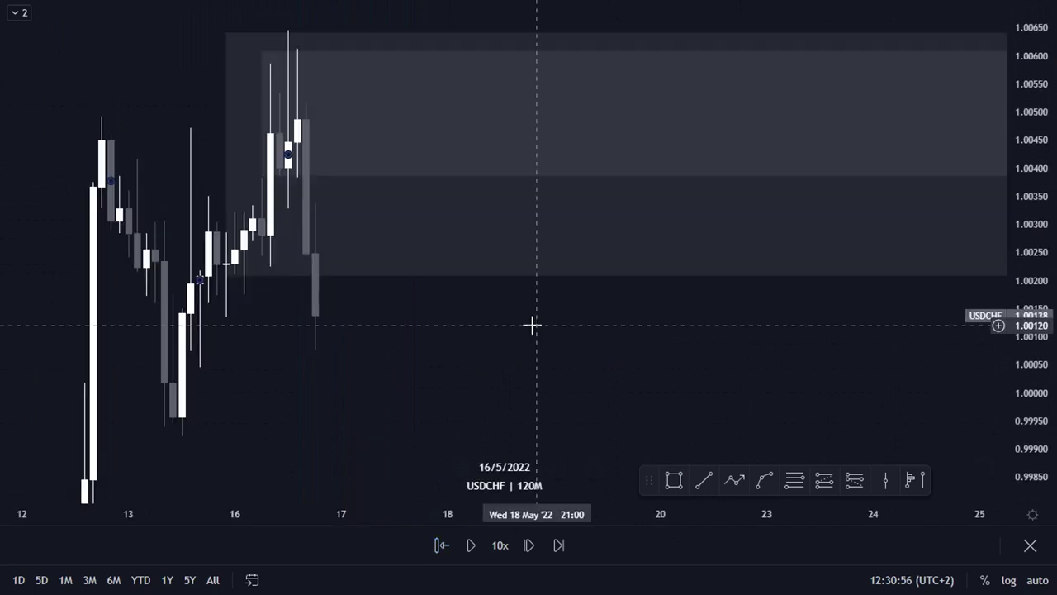
left_click_drag(531, 323, 394, 355)
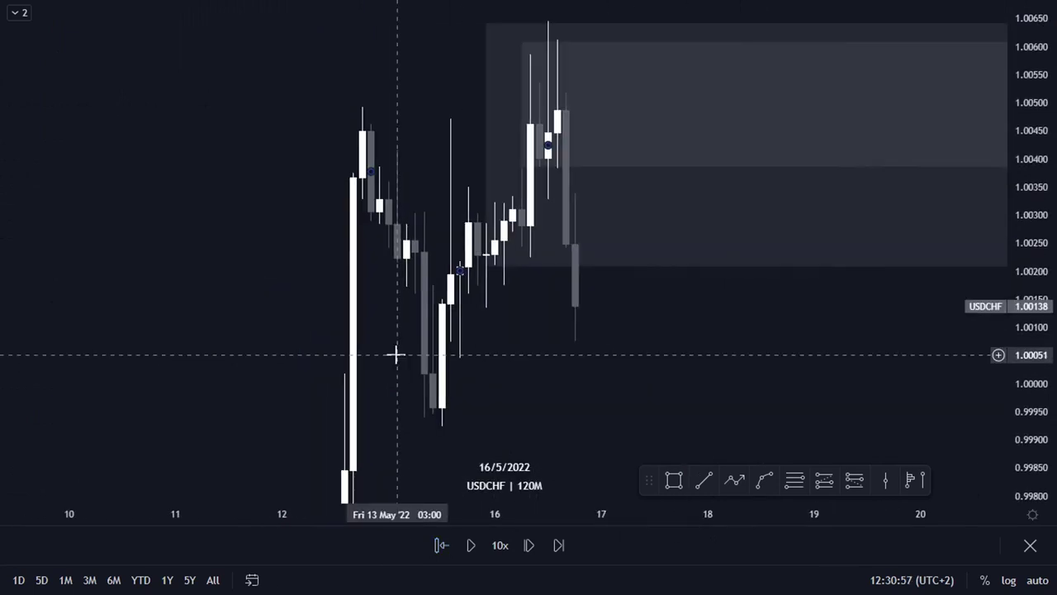
left_click(472, 546)
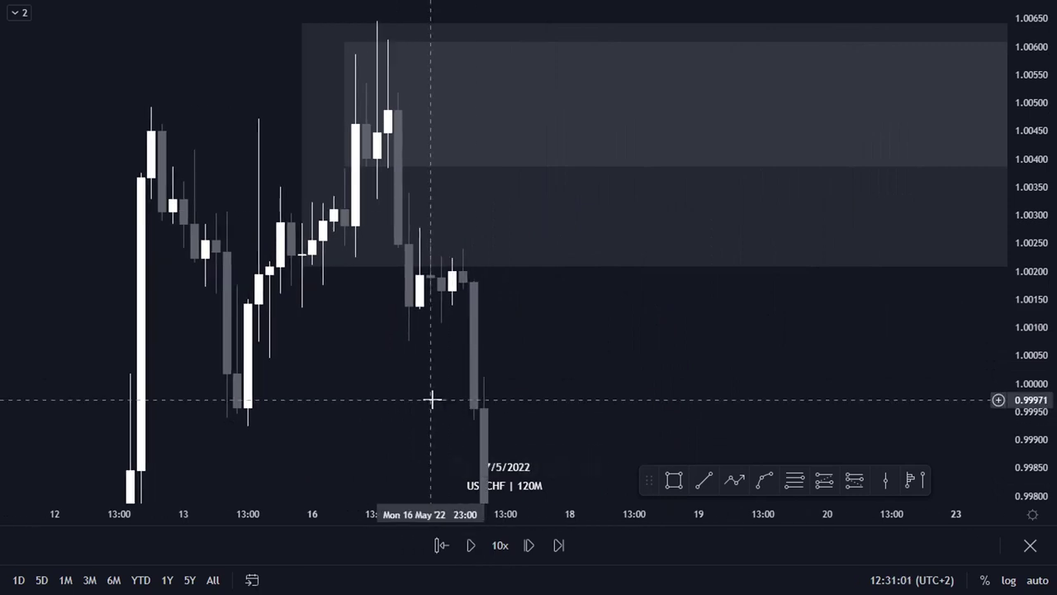
Draw a rectangle below the inner supply zone from 16 May 15:00 to about 17 May 23:00, between 1.00382 and about 1.00340.
scroll(430, 400, "up", 2)
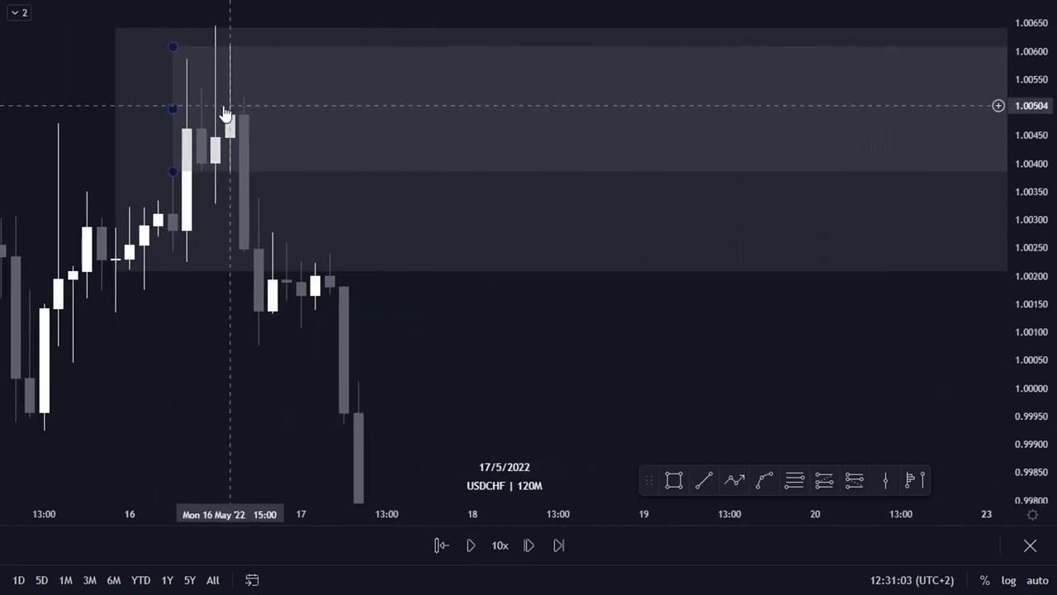
left_click(674, 482)
left_click_drag(236, 174, 464, 196)
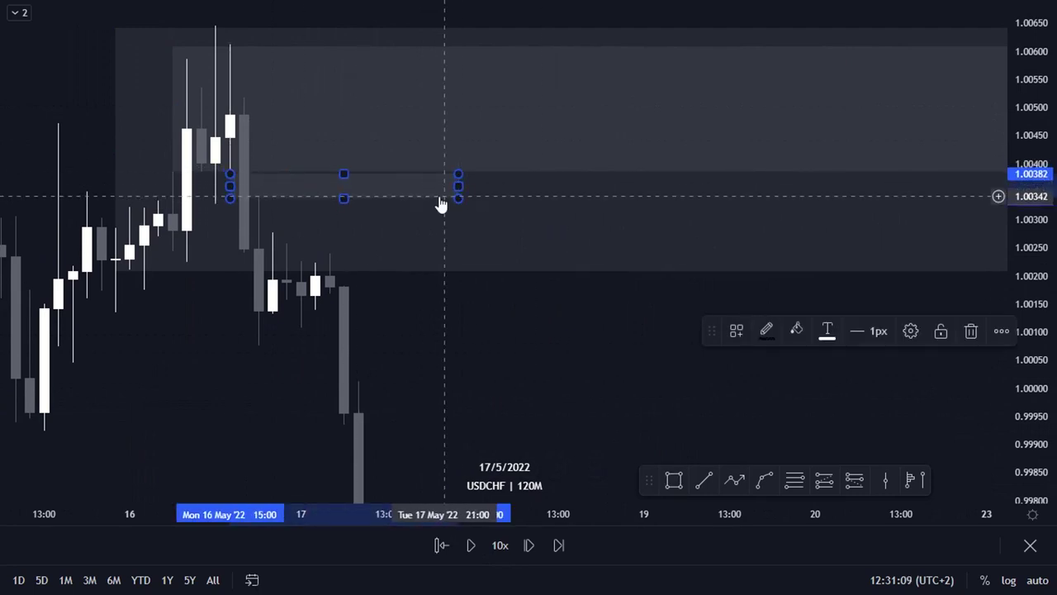
Draw a horizontal trend line at 1.00357 inside the small rectangle, ending at 17 May 13:00, and apply the IMBALANCE template.
left_click(704, 480)
left_click_drag(314, 187, 387, 188)
left_click(748, 332)
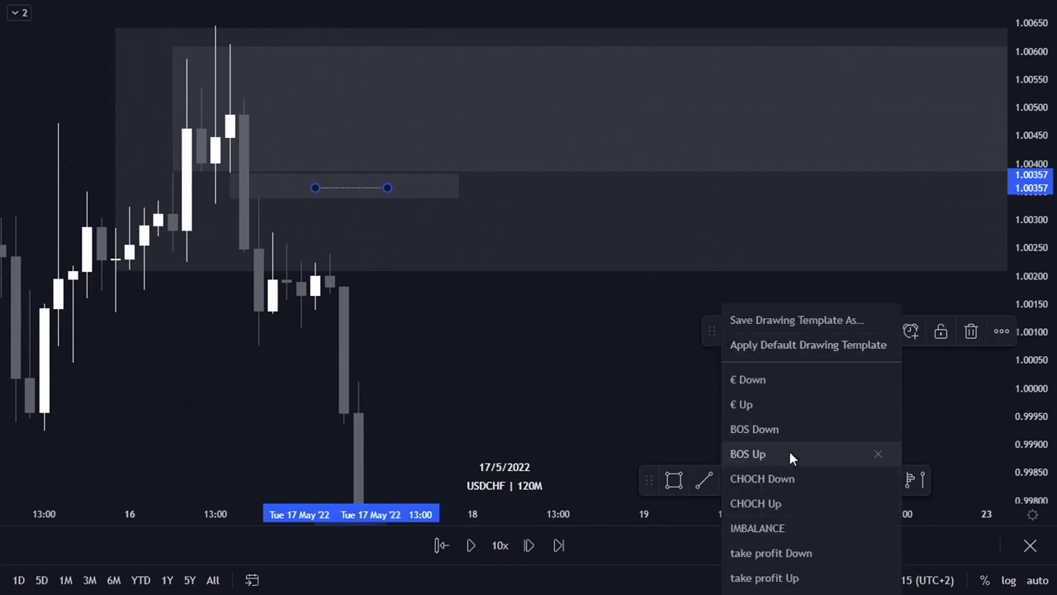
left_click(784, 526)
Set the chart interval to 8 hours.
left_click_drag(434, 259, 515, 354)
scroll(515, 353, "down", 3)
left_click_drag(599, 354, 375, 275)
left_click_drag(1036, 221, 1046, 353)
left_click_drag(509, 364, 502, 352)
scroll(330, 236, "up", 2)
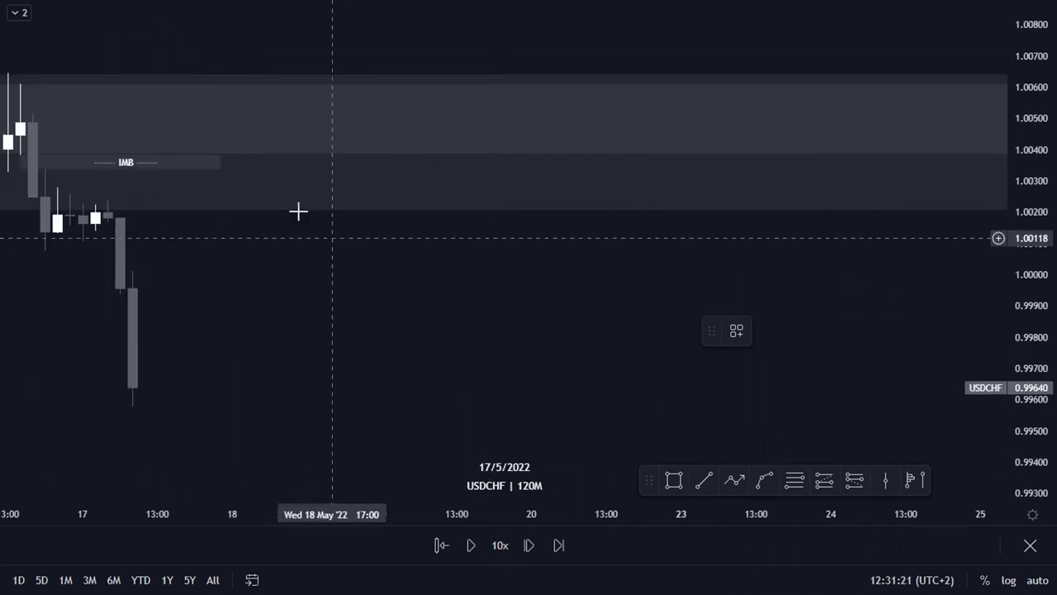
left_click_drag(113, 284, 231, 294)
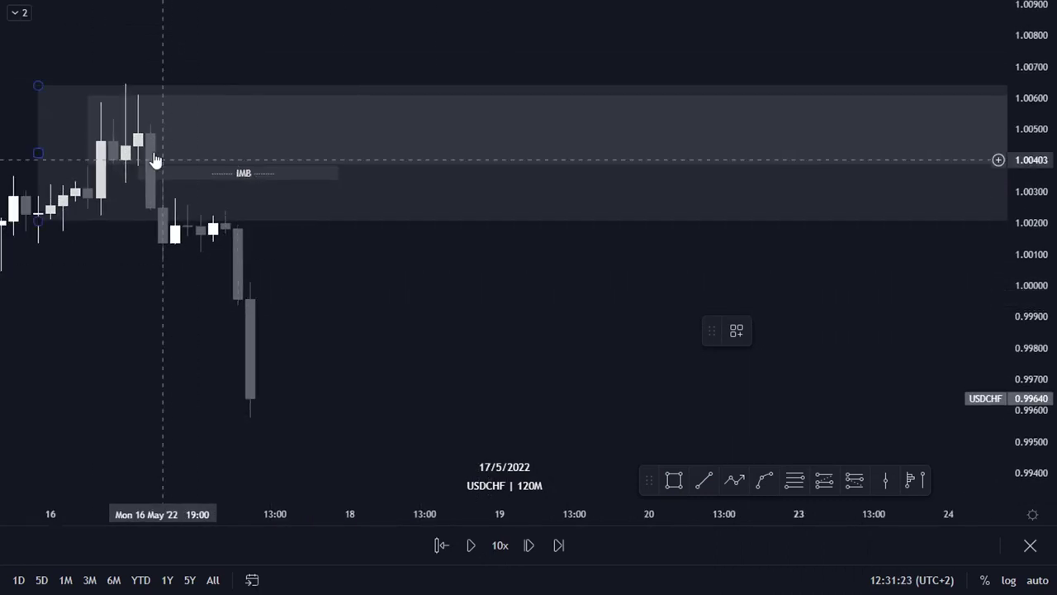
left_click_drag(462, 370, 288, 356)
scroll(289, 355, "down", 2)
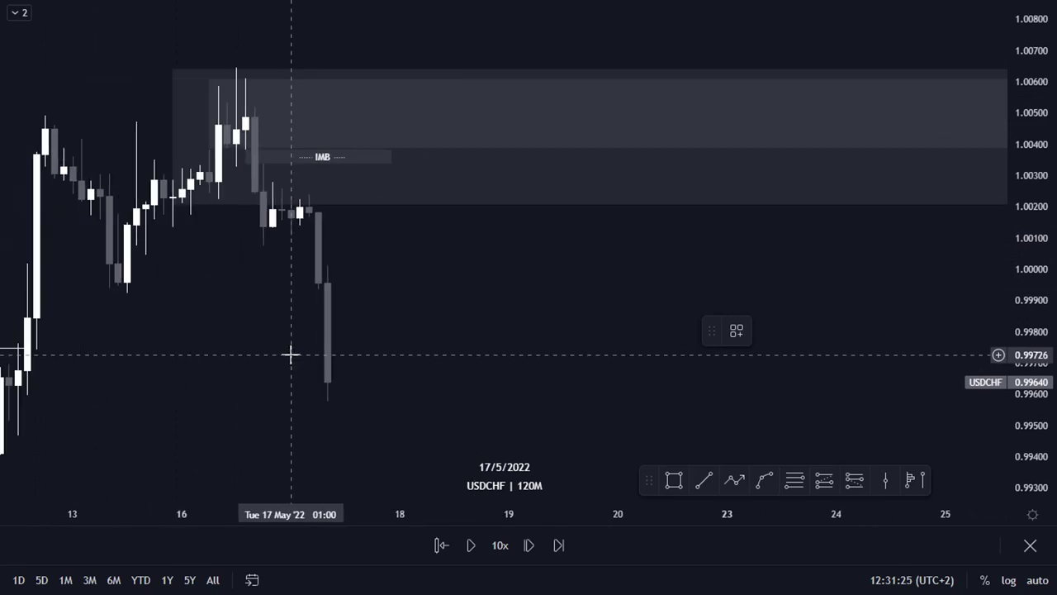
type("8H")
key("Return")
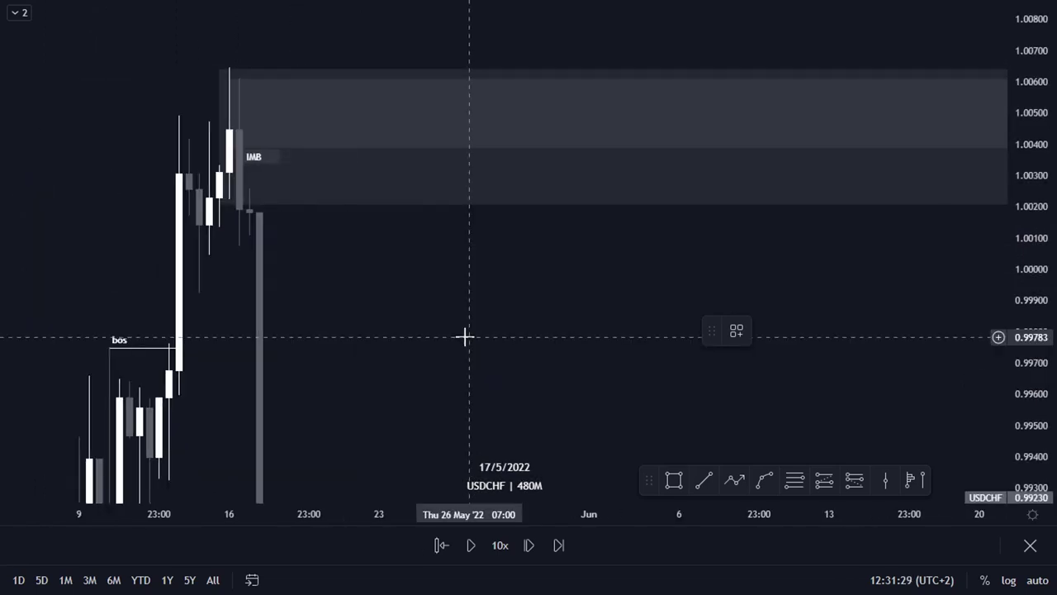
Play the replay forward on the 8-hour chart to 31 May 2022 and pause it.
left_click_drag(1046, 192, 572, 329)
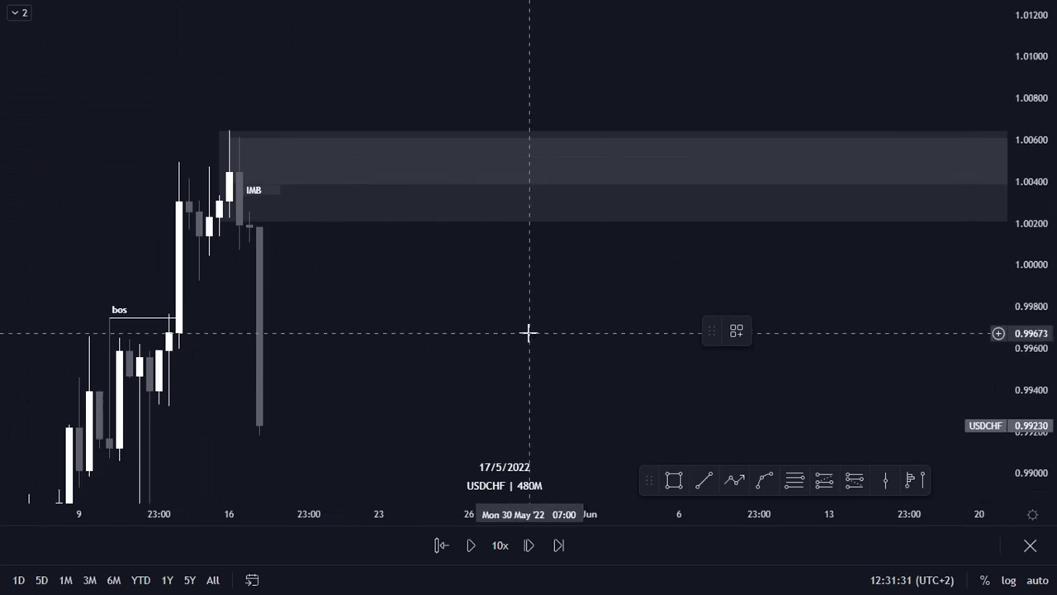
left_click_drag(504, 334, 471, 311)
scroll(472, 311, "down", 3)
left_click_drag(1033, 240, 1038, 370)
left_click_drag(498, 340, 484, 314)
scroll(547, 328, "up", 3)
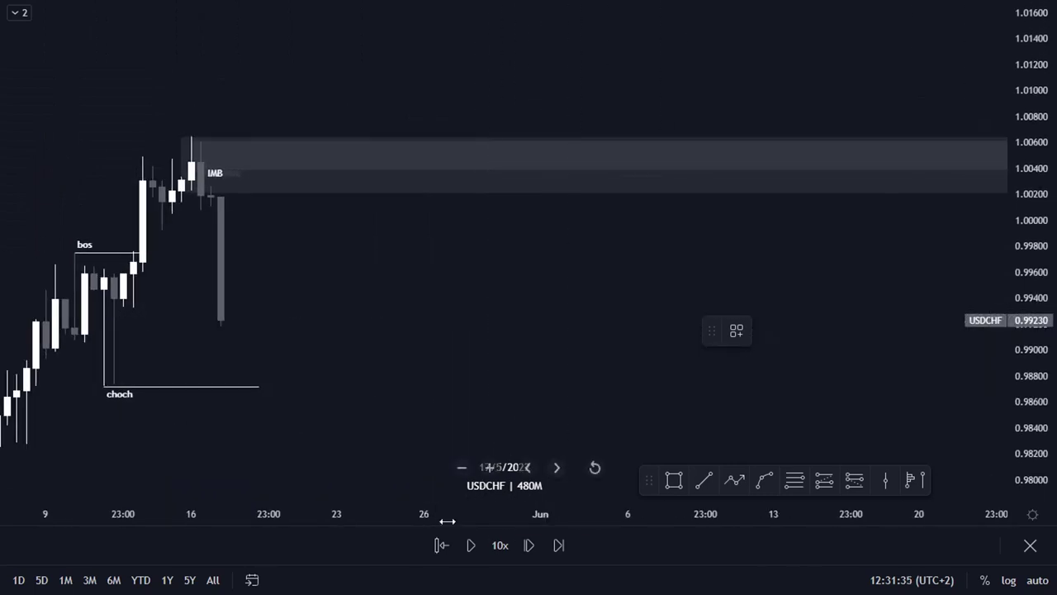
left_click(466, 543)
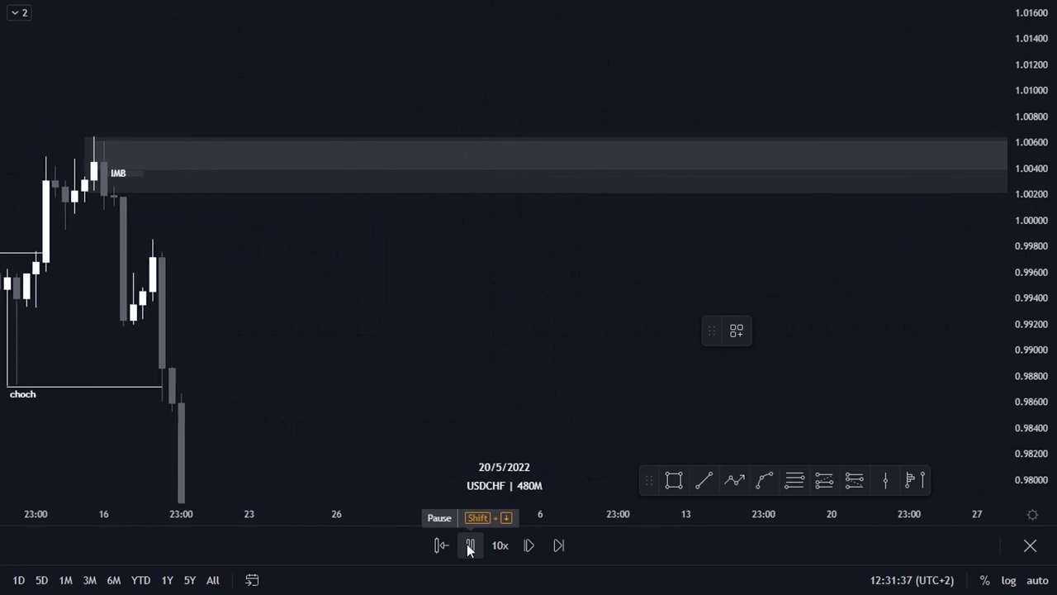
left_click(467, 544)
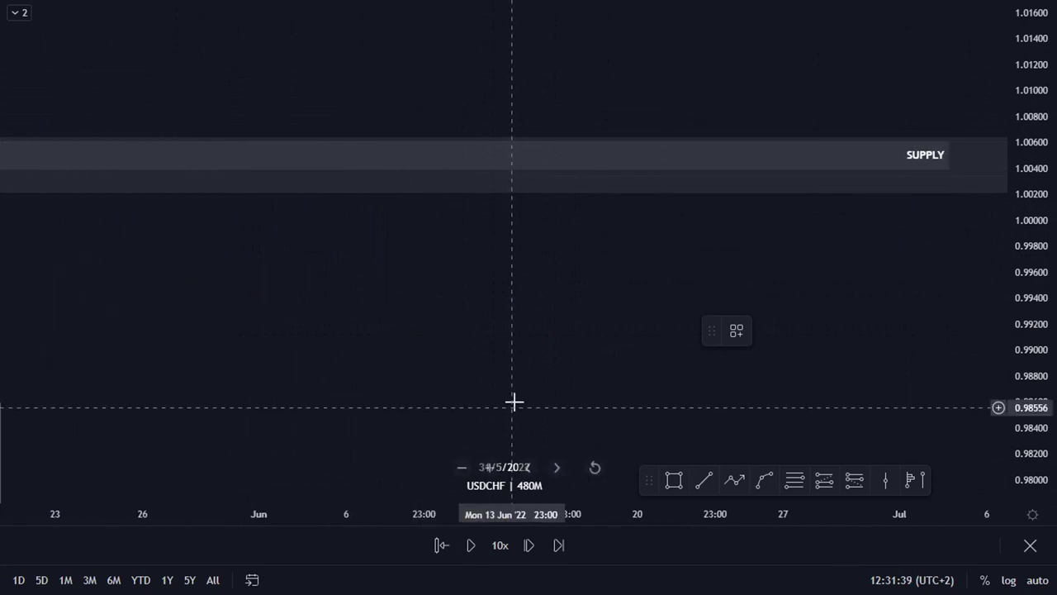
Reset the chart view, shorten the inner supply zone to end at 24 June 2022 15:00, and deselect it.
scroll(748, 382, "down", 2)
left_click(597, 472)
left_click_drag(771, 328, 410, 337)
left_click_drag(647, 317, 347, 312)
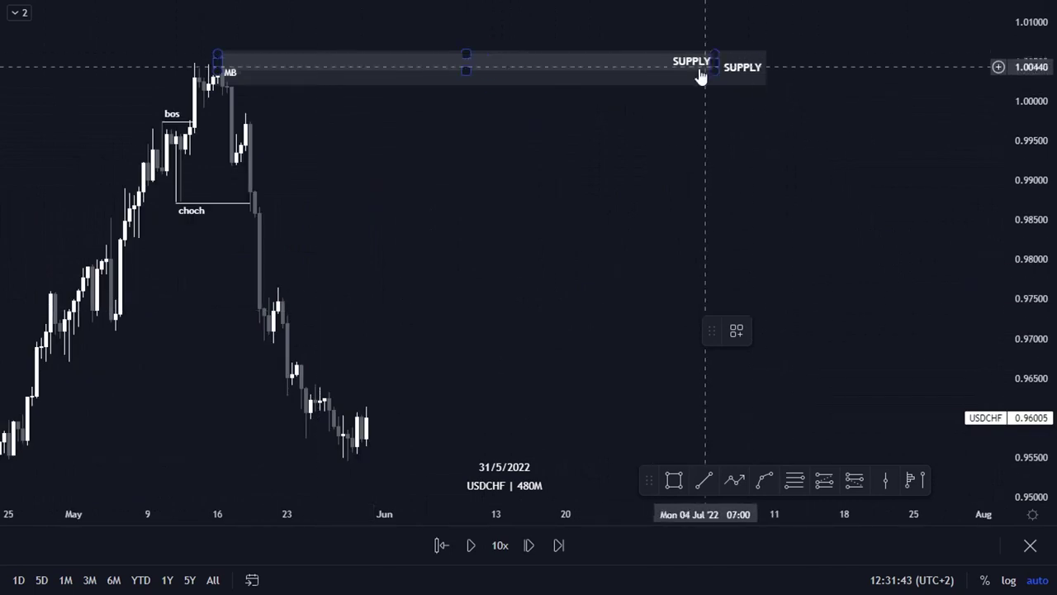
left_click_drag(714, 60, 768, 71)
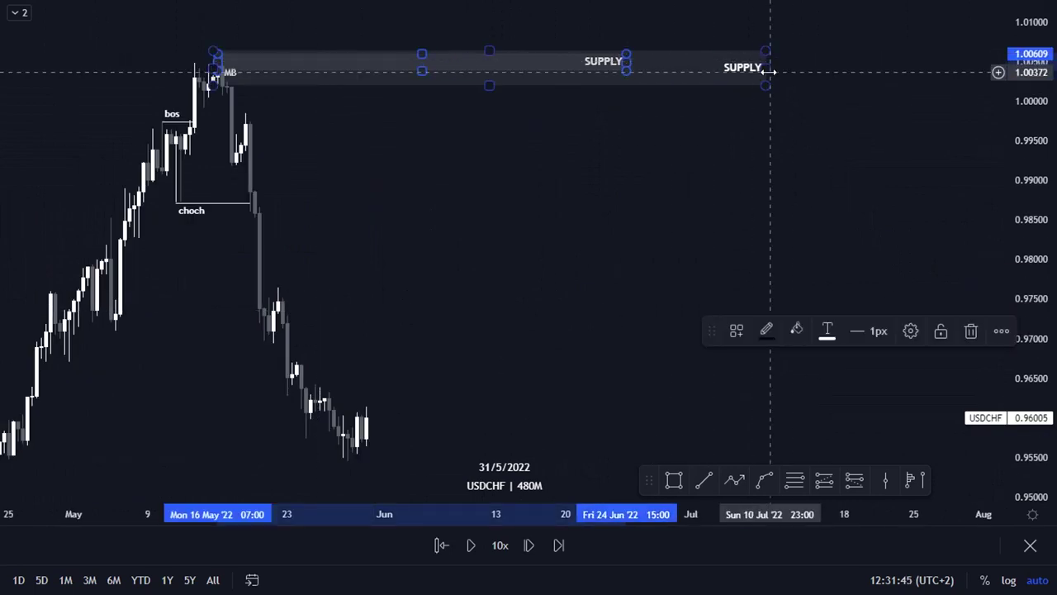
left_click(715, 167)
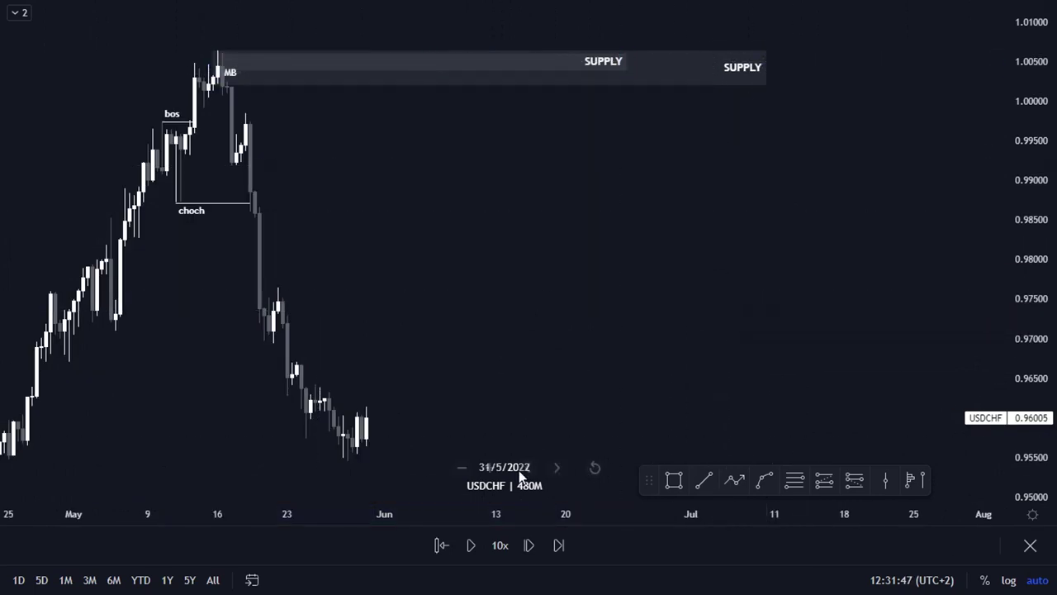
Place a short position at the inner supply zone's lower edge around 14 June 2022 and extend its target to about 0.952.
left_click(853, 481)
left_click(510, 71)
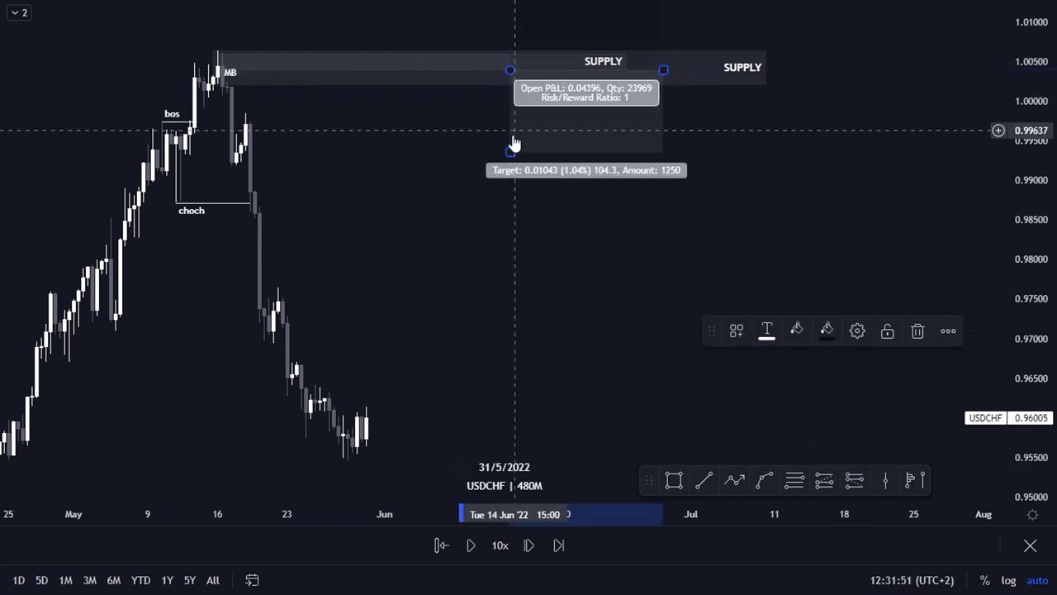
left_click_drag(510, 153, 510, 479)
Delete the outer supply zone and extend the inner one to about 29 June 2022, matching the short position's end.
left_click(765, 82)
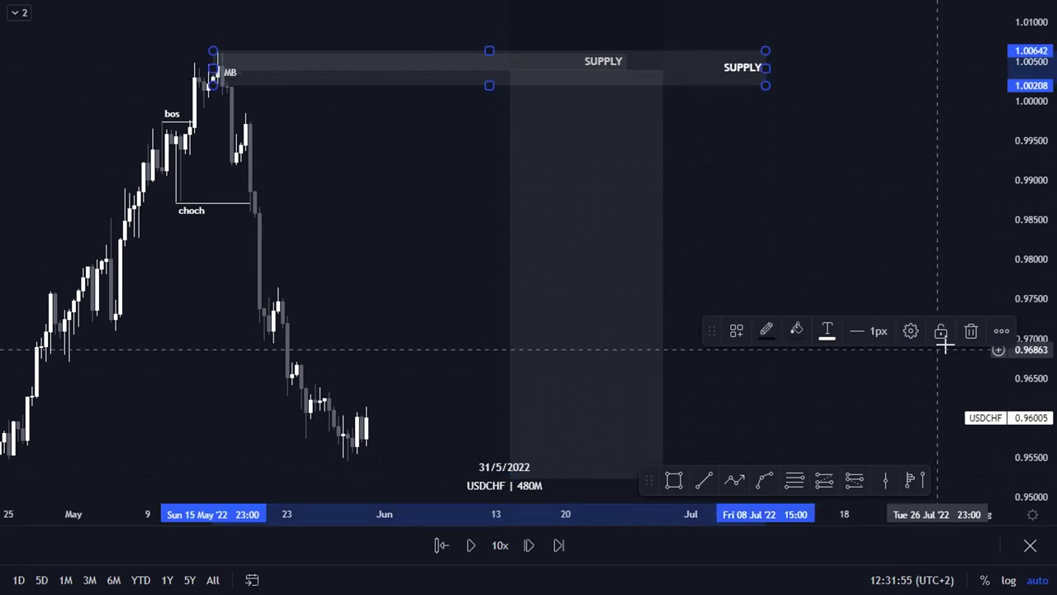
left_click(967, 332)
left_click_drag(634, 64, 663, 60)
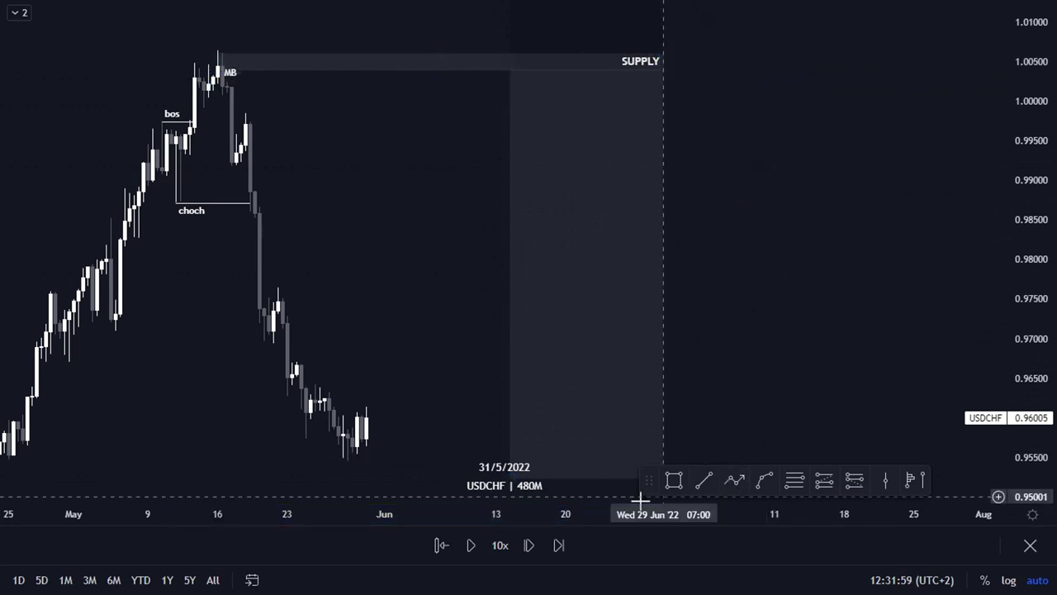
Play the replay forward to 15 June 2022 and pause it.
left_click(472, 546)
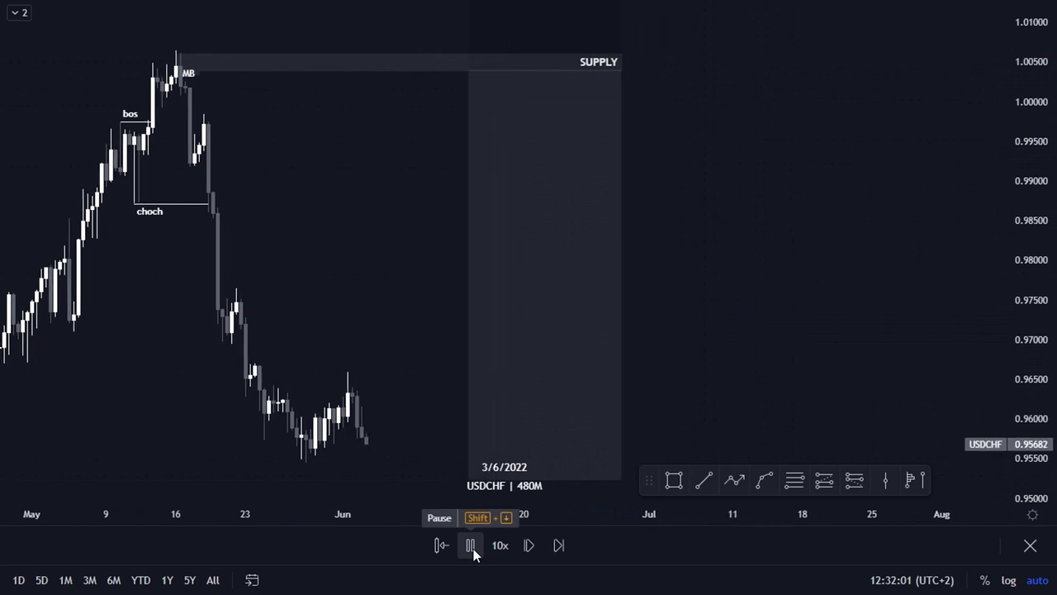
left_click(470, 545)
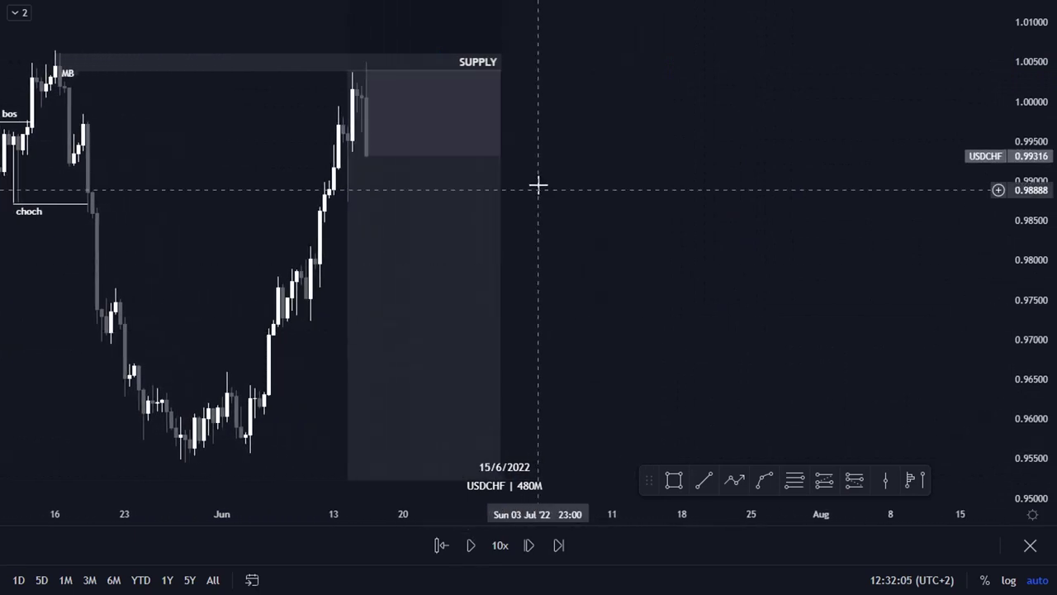
Measure the supply zone's height from its upper to its lower edge, just before the short position.
scroll(537, 179, "up", 1)
left_click_drag(564, 189, 708, 253)
left_click_drag(1046, 314, 1042, 132)
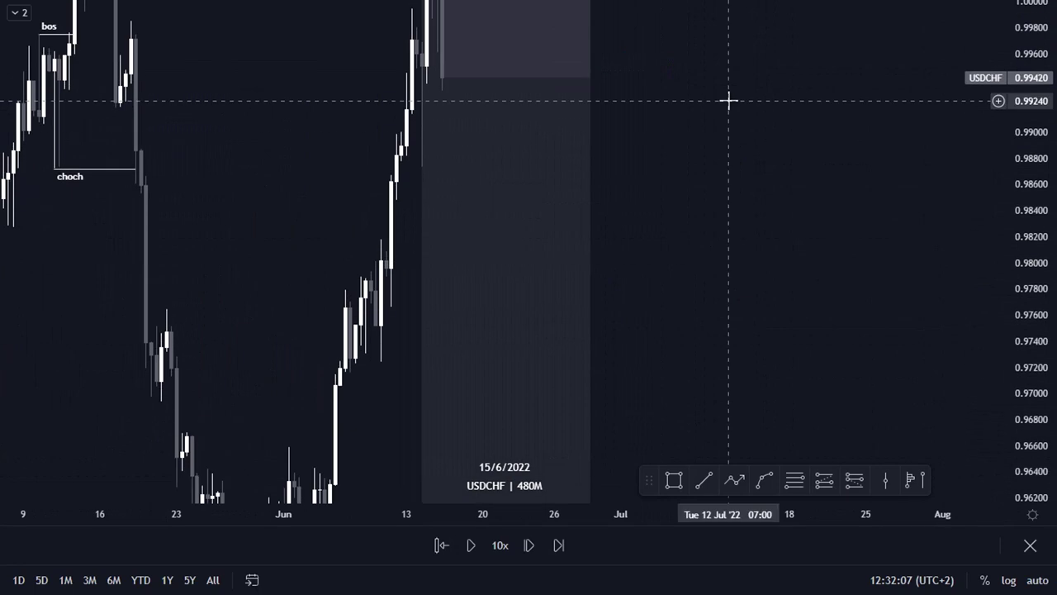
left_click_drag(730, 99, 781, 337)
left_click(469, 187)
left_click_drag(469, 188, 470, 188)
left_click_drag(467, 50, 480, 157)
left_click(790, 243)
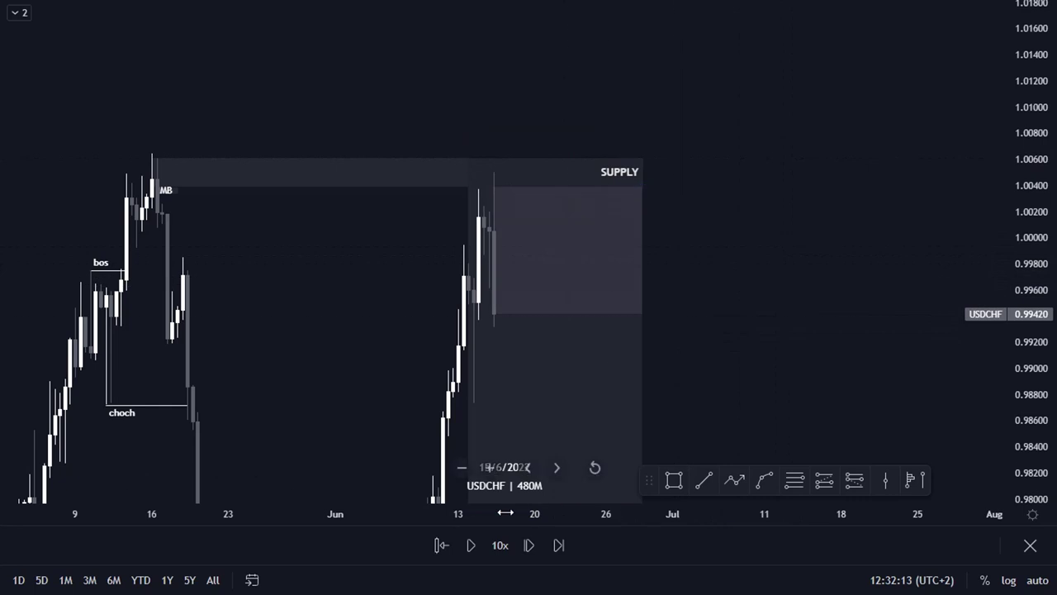
left_click(422, 172)
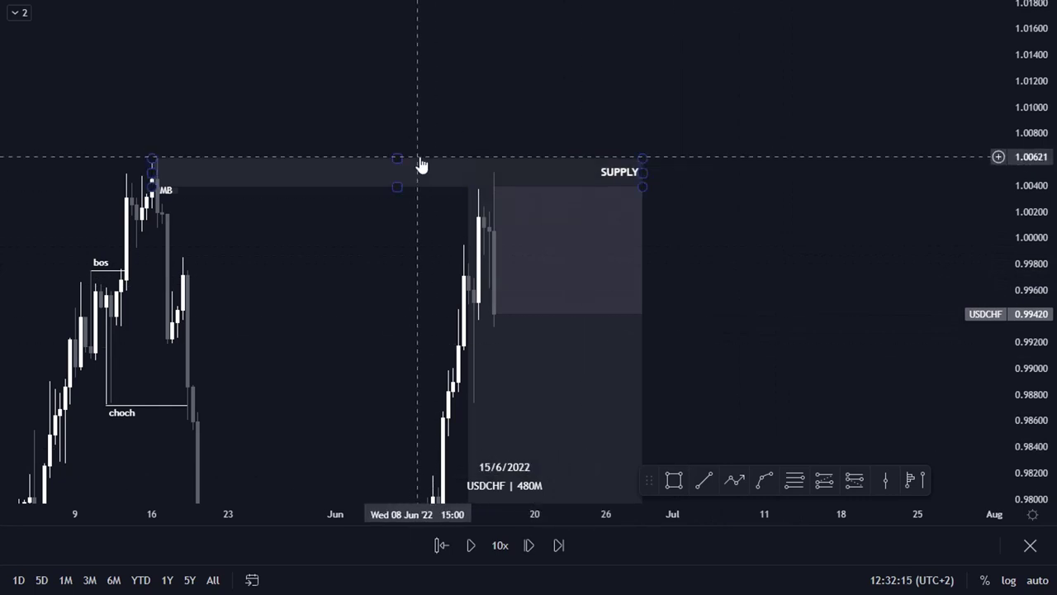
left_click(427, 158, "shift")
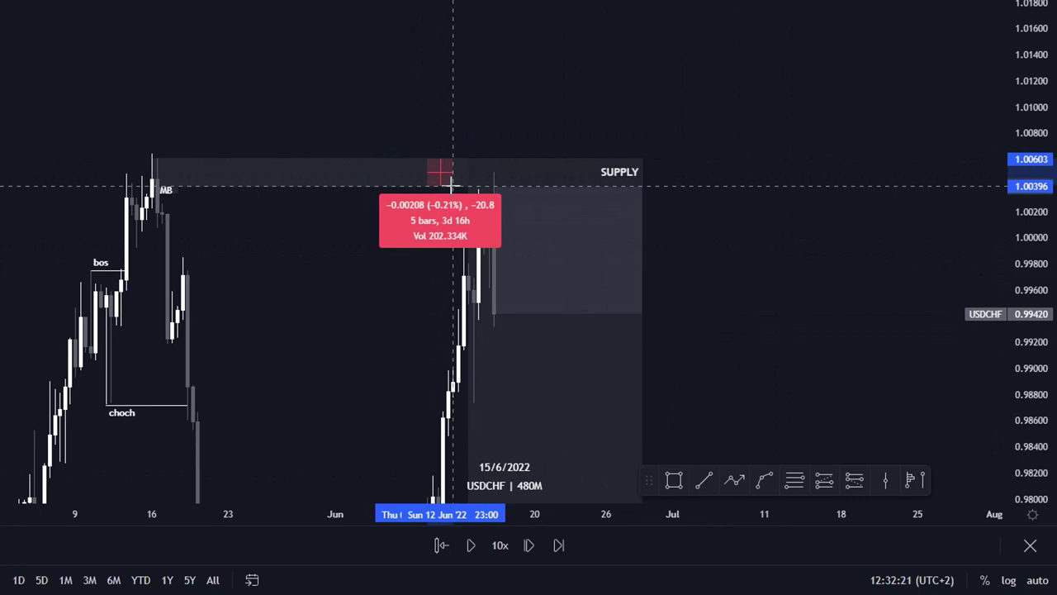
left_click(367, 250)
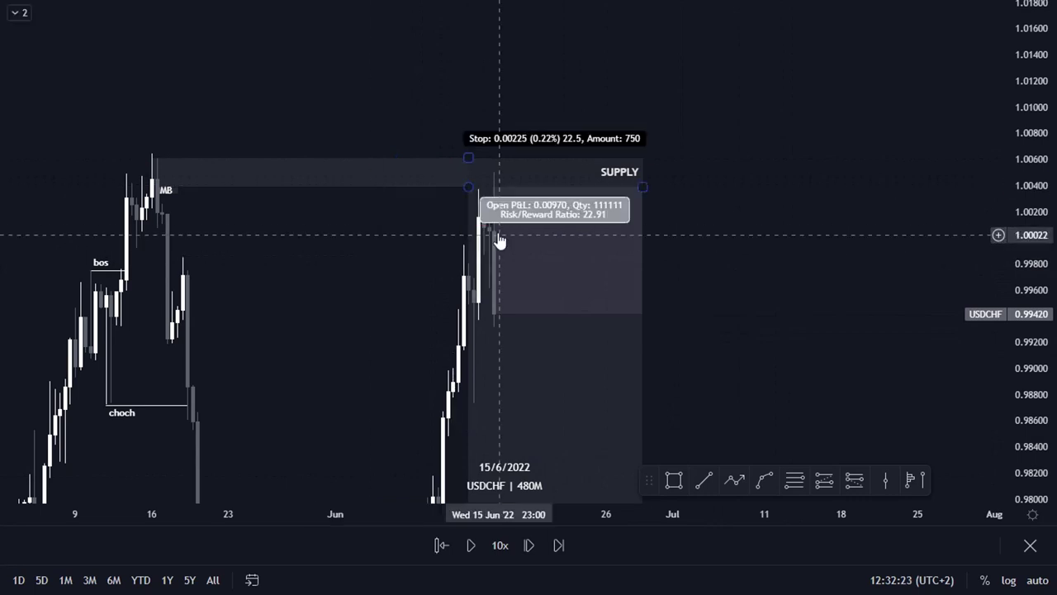
Play the replay forward to 27 June 2022 and pause it.
left_click_drag(762, 310, 753, 239)
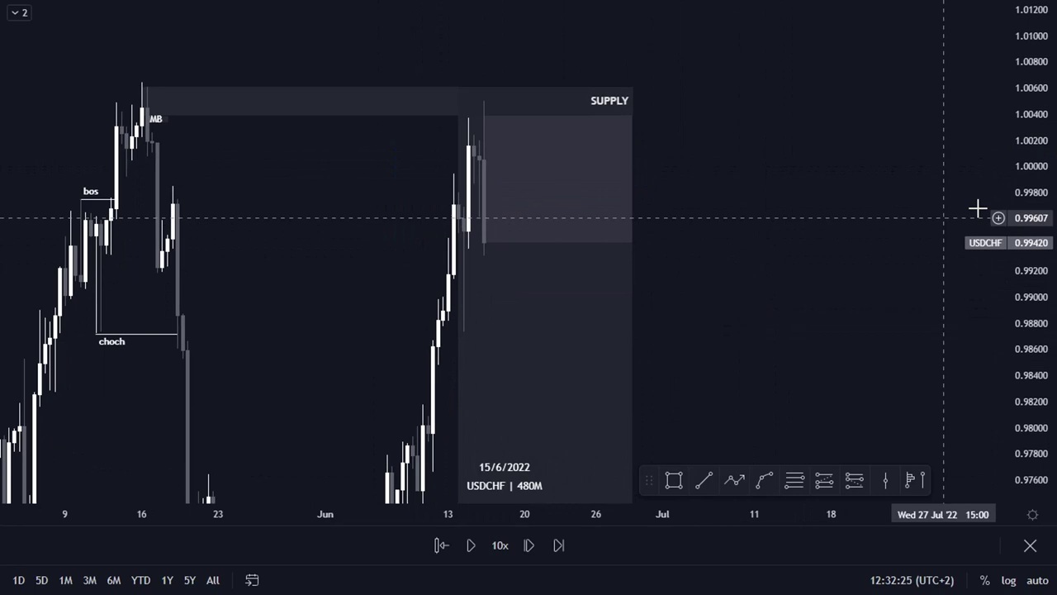
left_click_drag(1018, 148, 1018, 279)
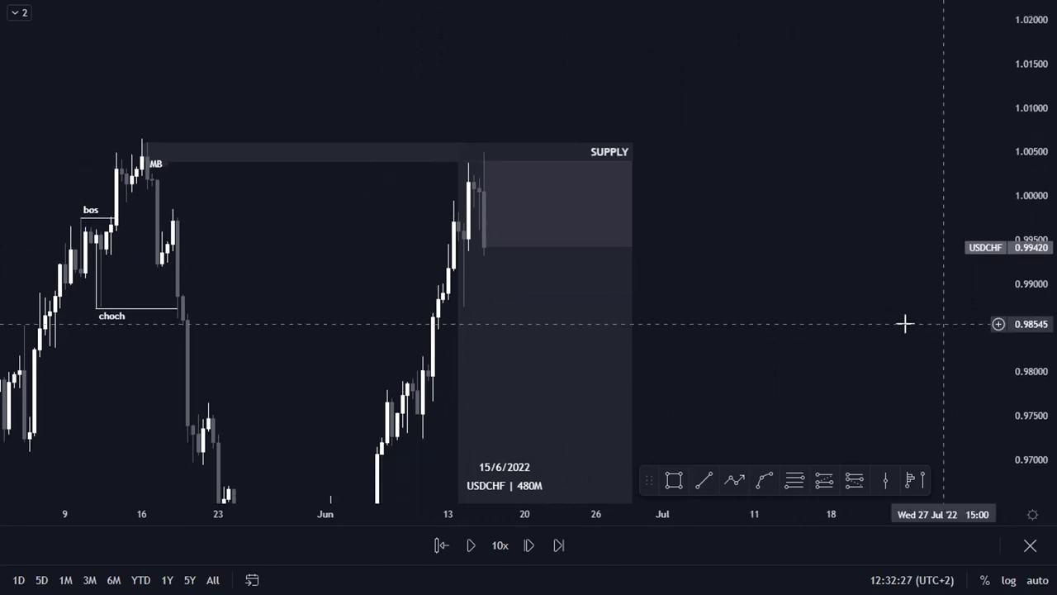
left_click_drag(903, 322, 914, 205)
left_click_drag(1016, 173, 1043, 298)
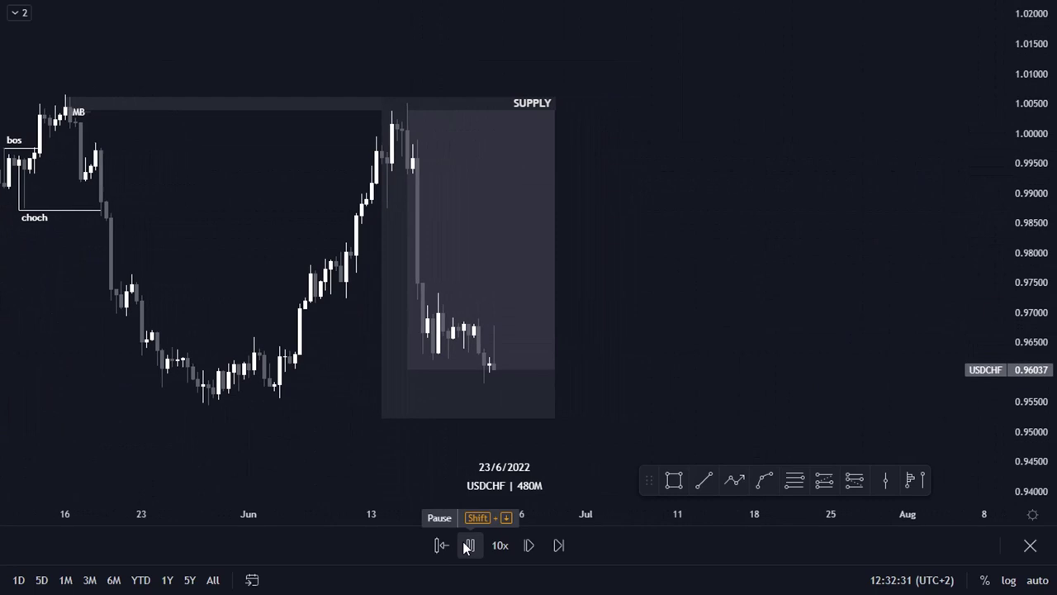
left_click(468, 545)
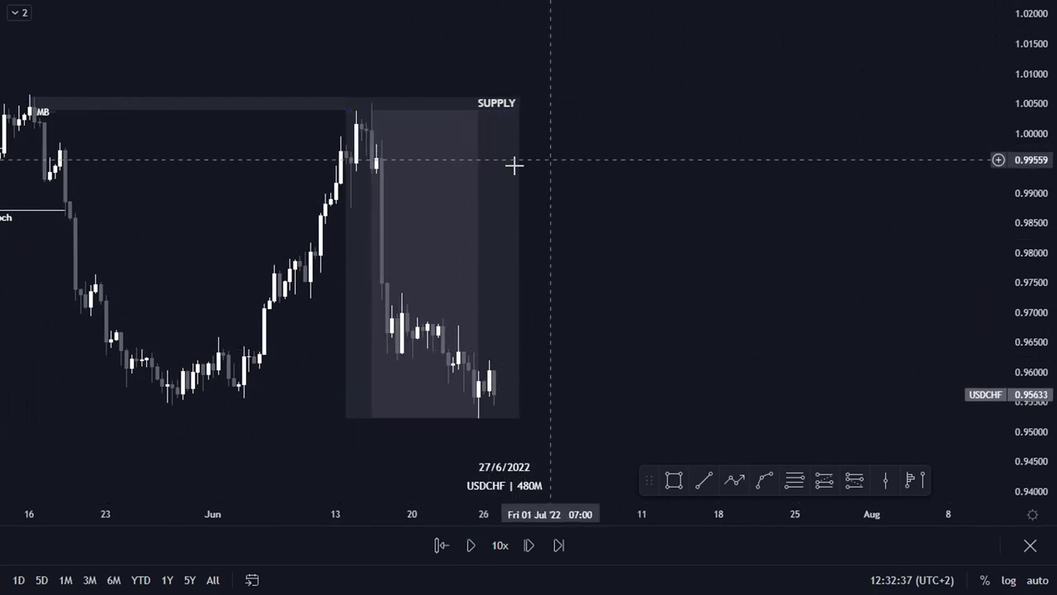
Measure the supply zone's height beside the short position and the distance from its lower edge to the trade target.
left_click_drag(680, 157, 708, 152)
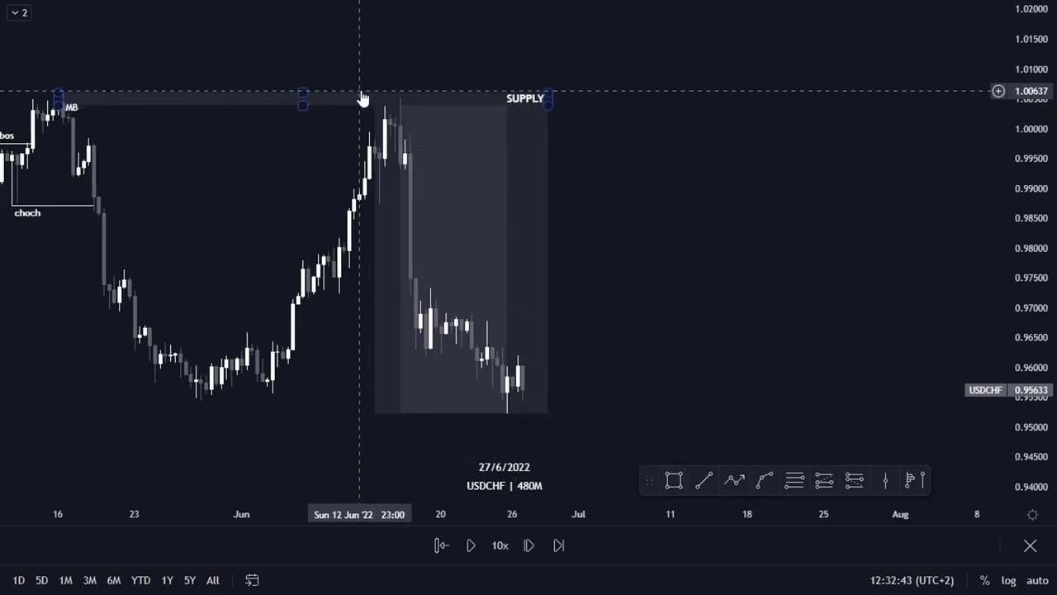
left_click_drag(361, 100, 372, 106)
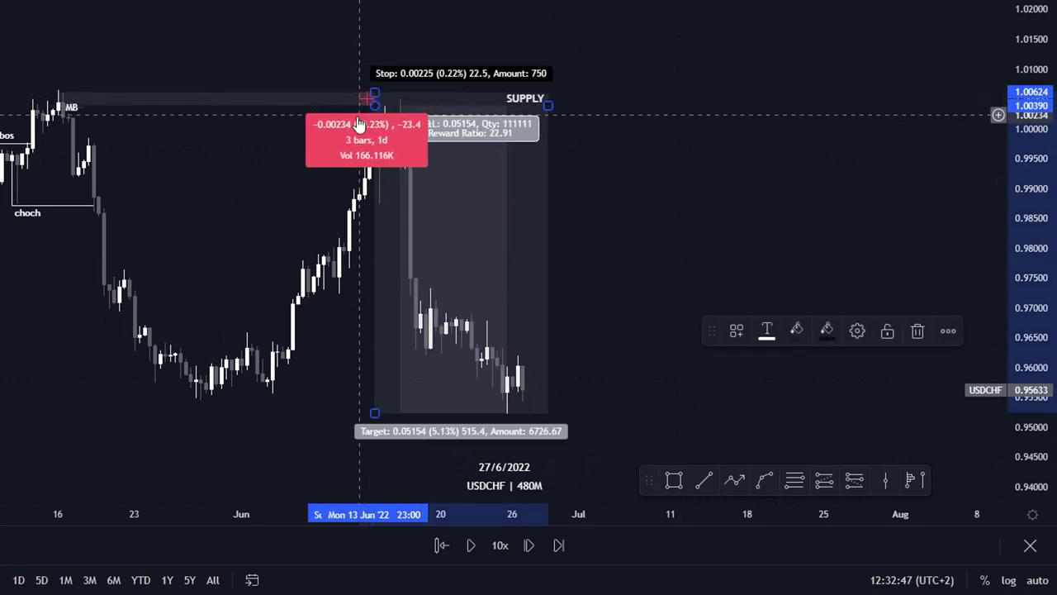
left_click(360, 108)
left_click(356, 109)
left_click(358, 106, "shift")
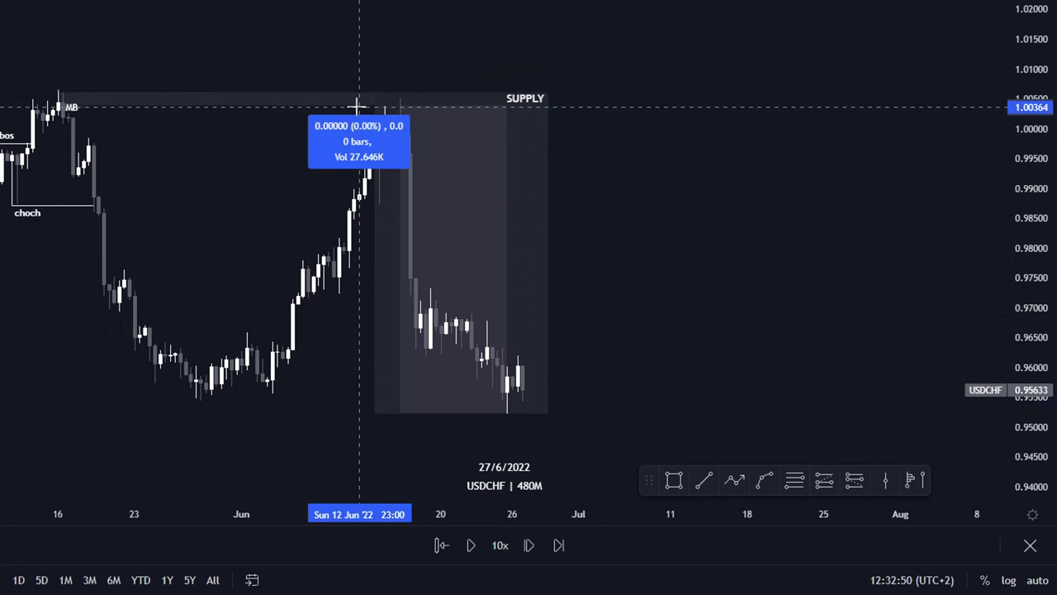
left_click(518, 413)
left_click(616, 317)
Examine the completed short trade together with the supply zone, imbalance, bos and choch markings that led to it.
left_click_drag(282, 205, 389, 216)
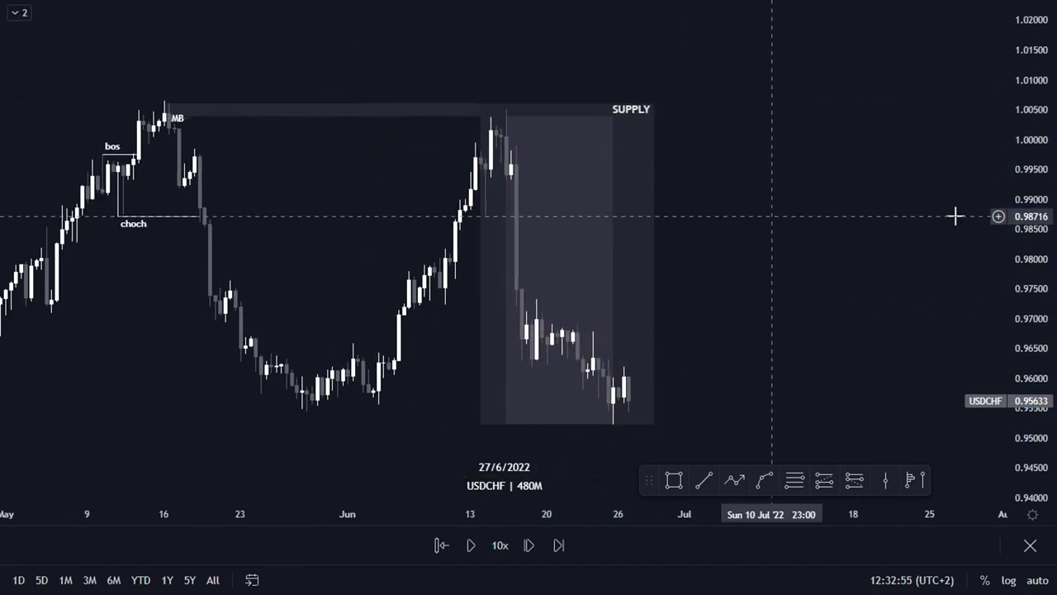
left_click_drag(1046, 272, 1045, 215)
left_click_drag(743, 289, 741, 260)
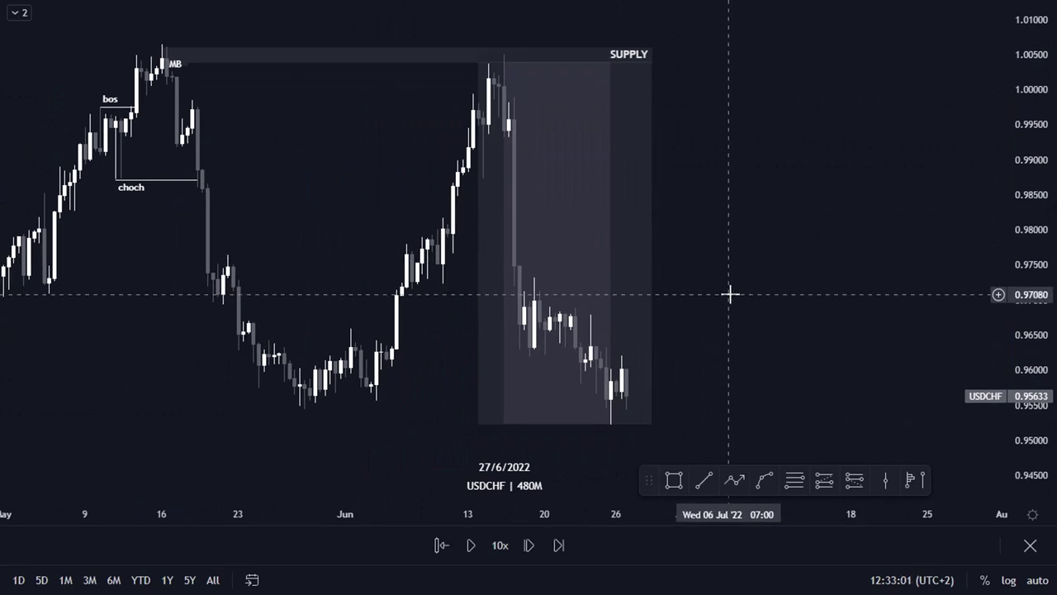
scroll(729, 294, "up", 2)
left_click_drag(732, 292, 845, 284)
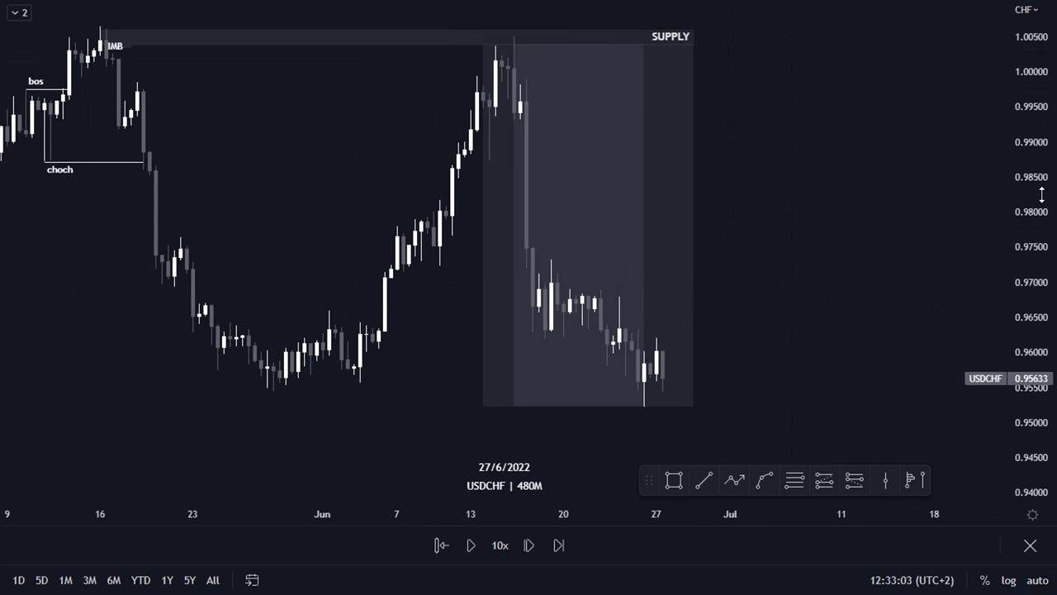
left_click_drag(1043, 195, 1032, 307)
left_click_drag(837, 287, 883, 268)
left_click_drag(1016, 302, 1021, 258)
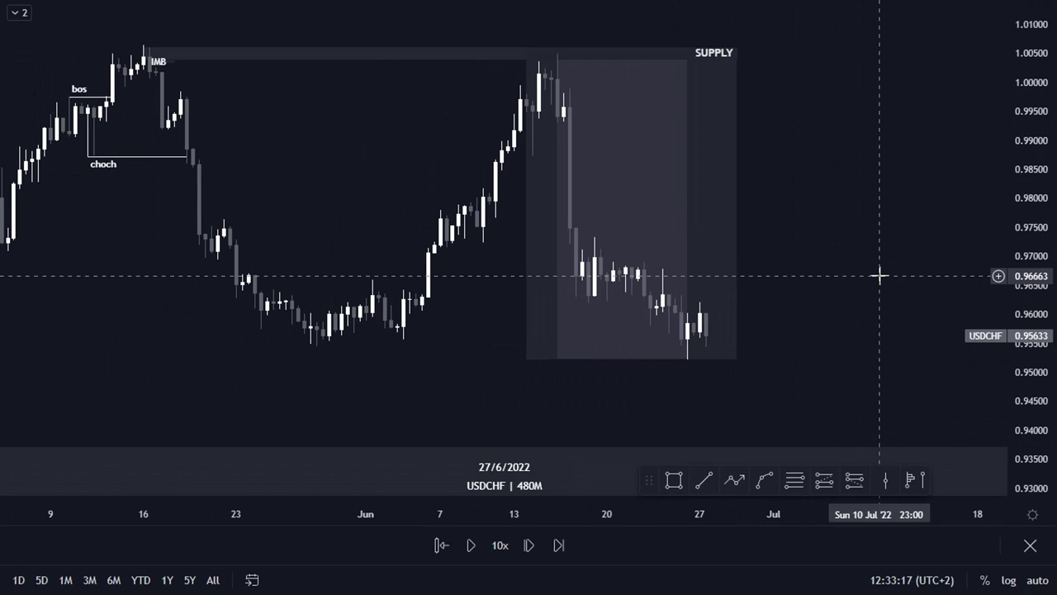
Leave the full-screen chart and switch to the PDF of tips and rules on imbalance and fair value gap (FVG).
key("Escape")
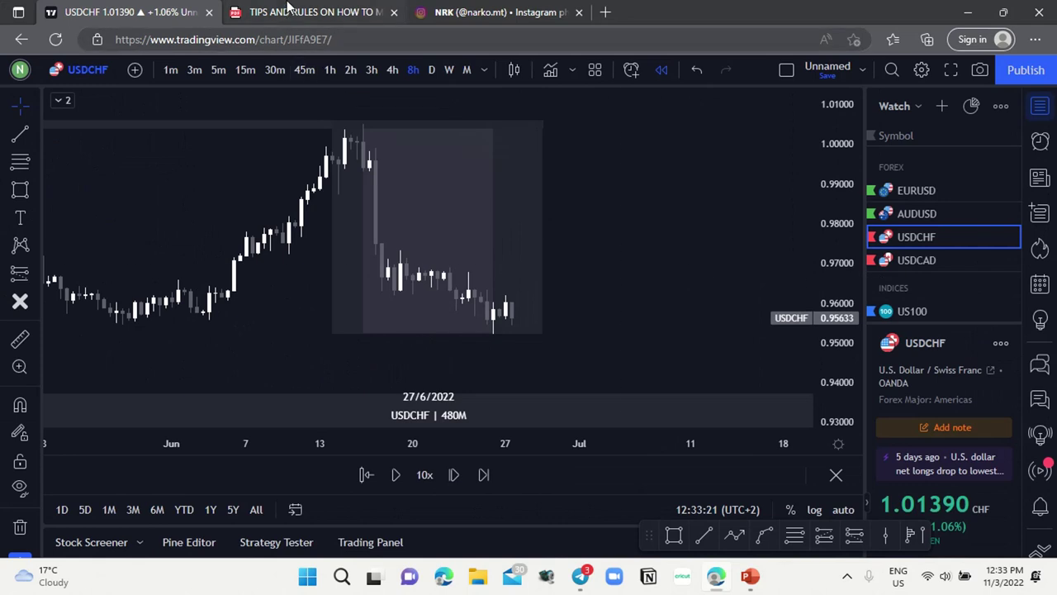
left_click(310, 13)
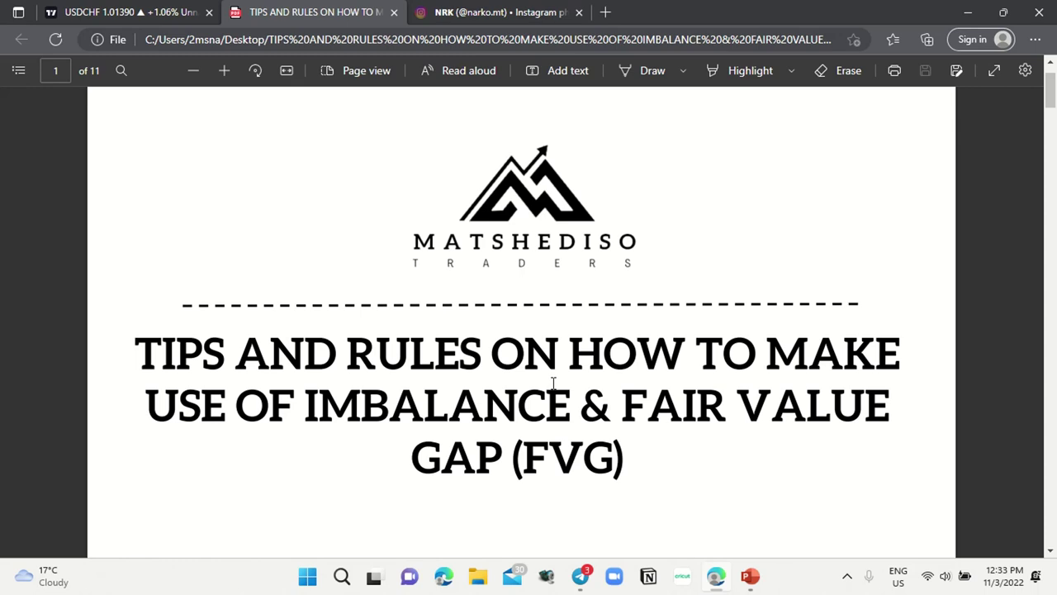
Switch to the Instagram profile, view the "Struggling with two zones ?" post, close it and return to the profile's bio.
left_click(538, 13)
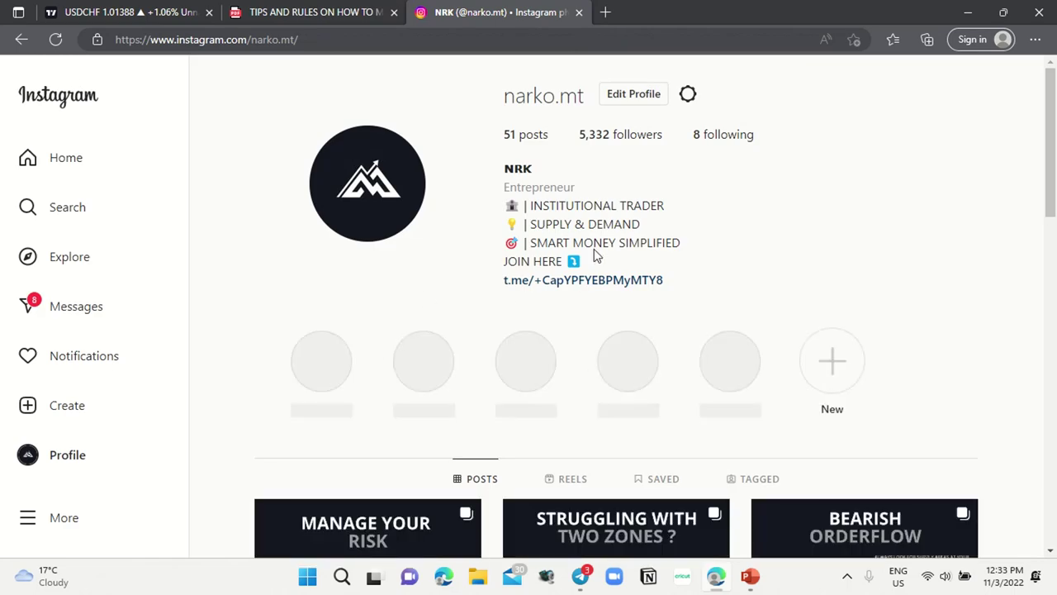
scroll(684, 271, "down", 4)
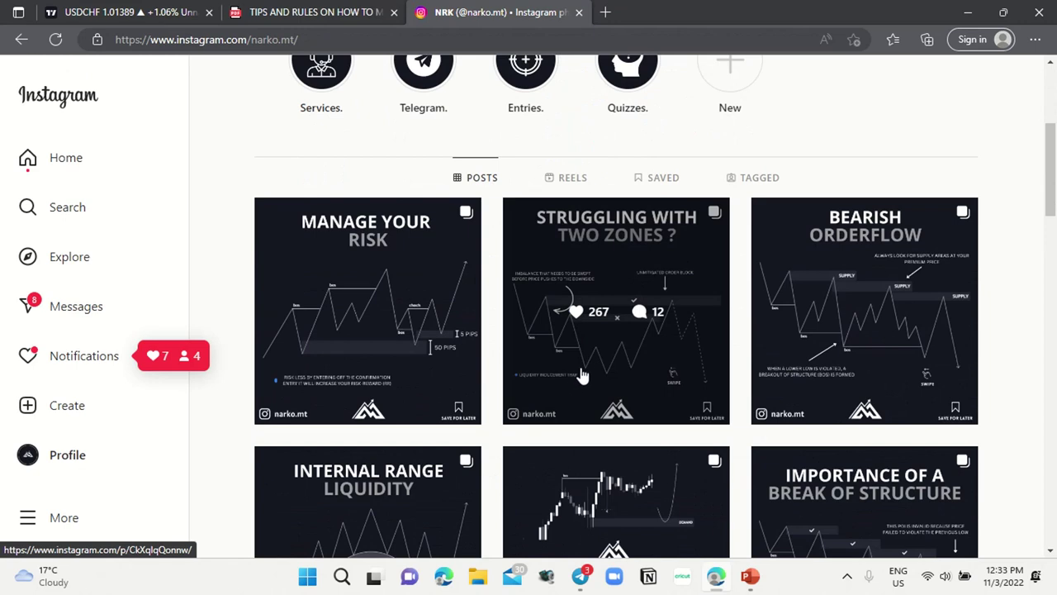
left_click(611, 361)
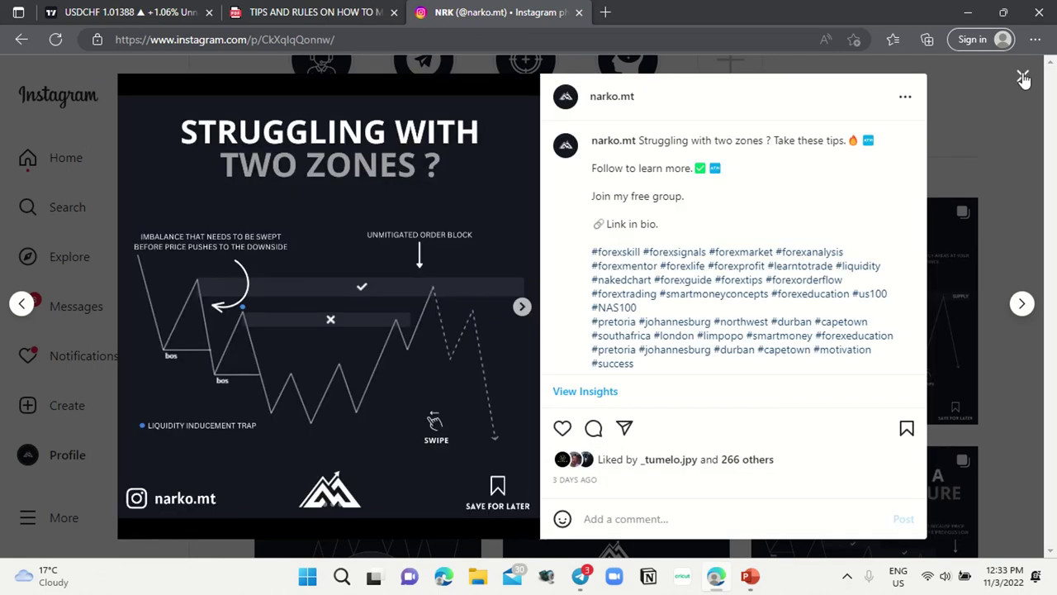
left_click(1023, 79)
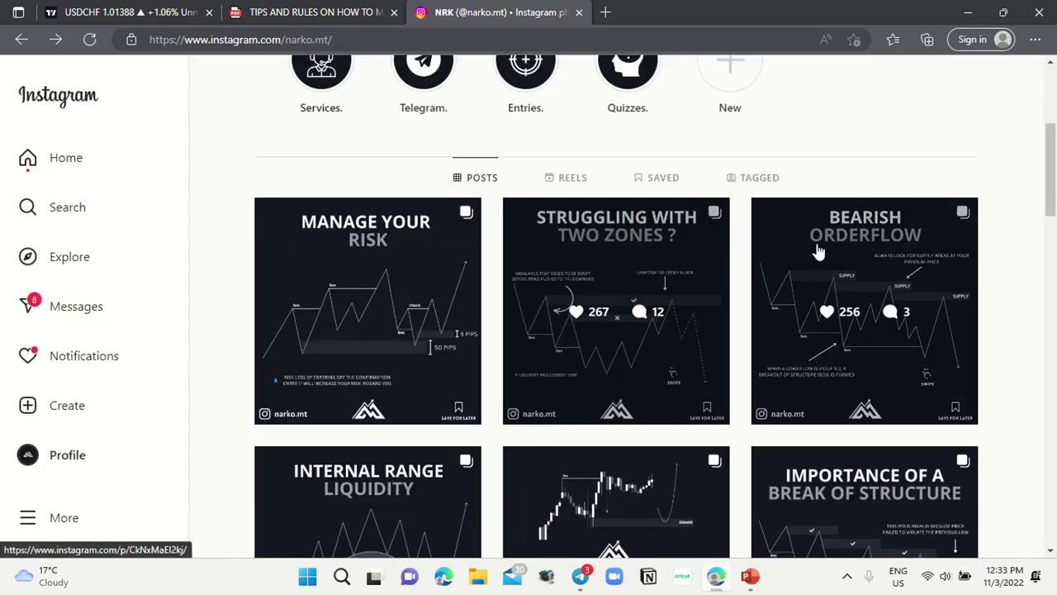
scroll(703, 264, "up", 4)
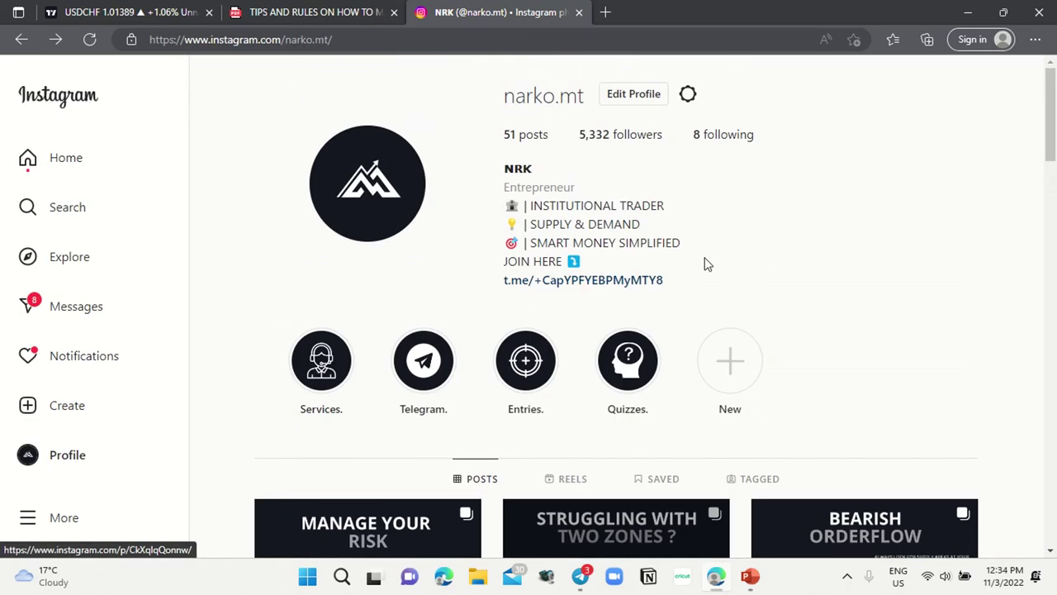
Open the Telegram group link from the Instagram bio, then return to the TradingView USDCHF chart.
left_click(578, 291)
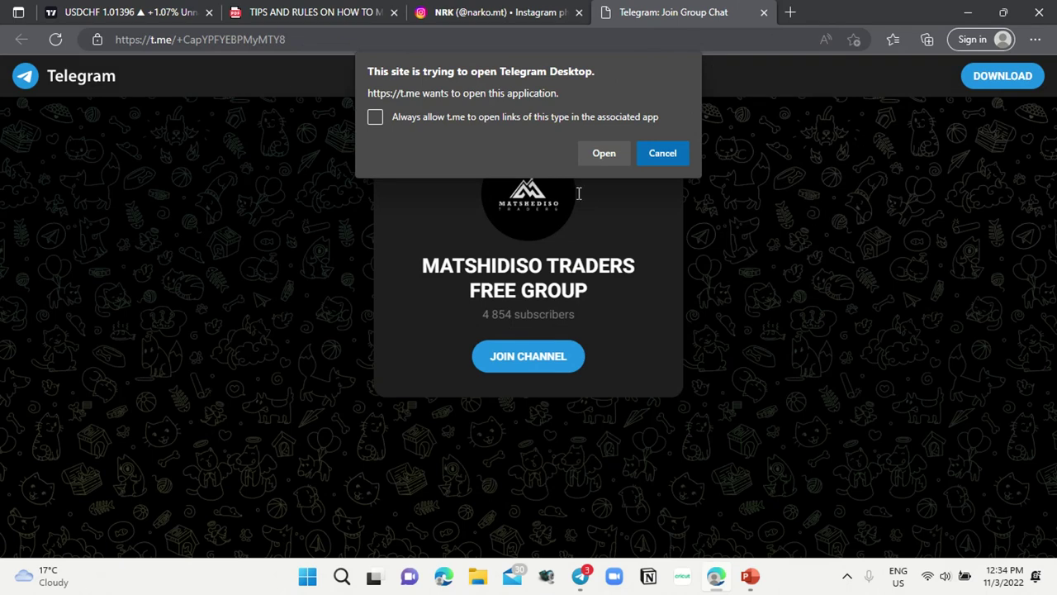
left_click(157, 13)
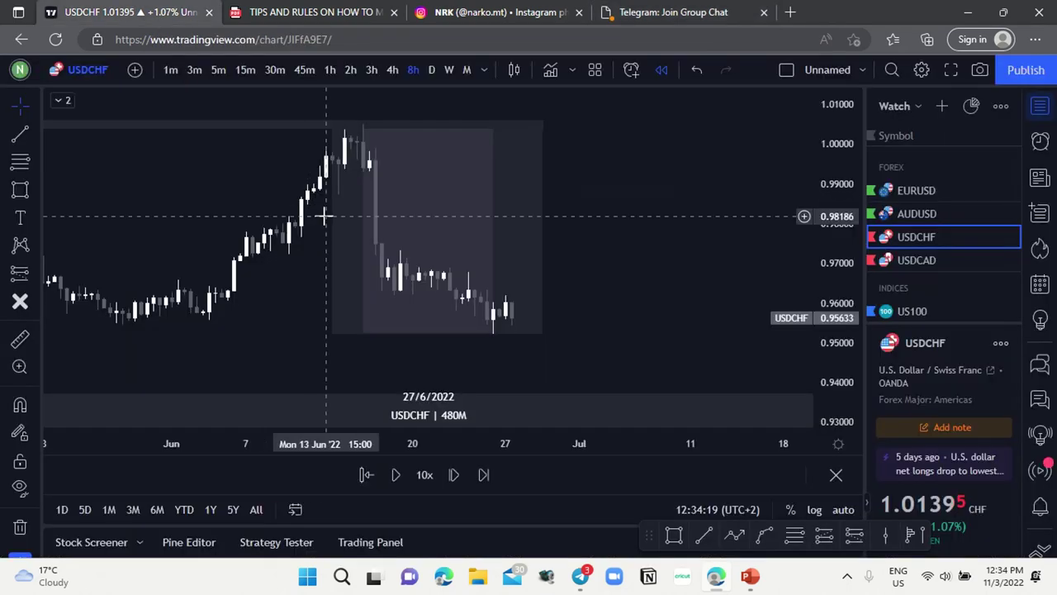